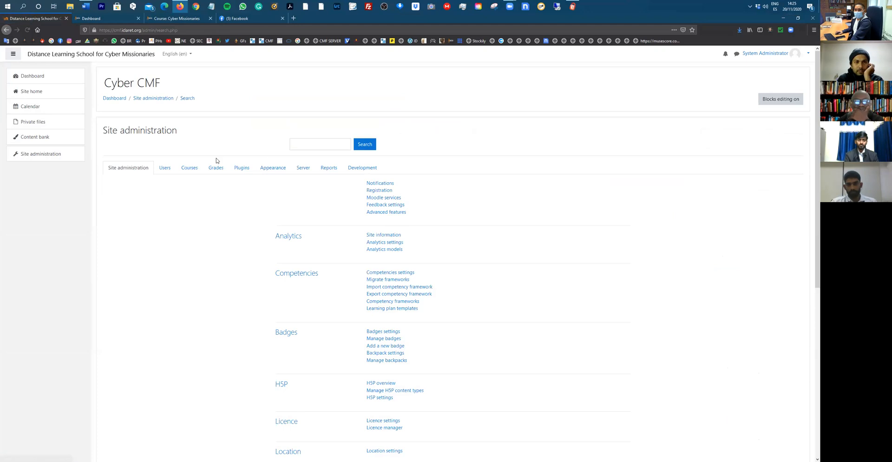
Open the course and category management page from the site administration's course settings.
click(189, 167)
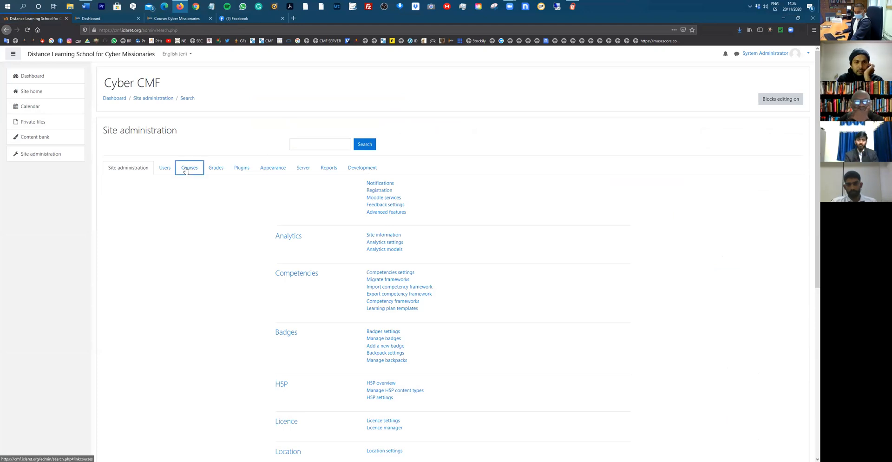
click(421, 183)
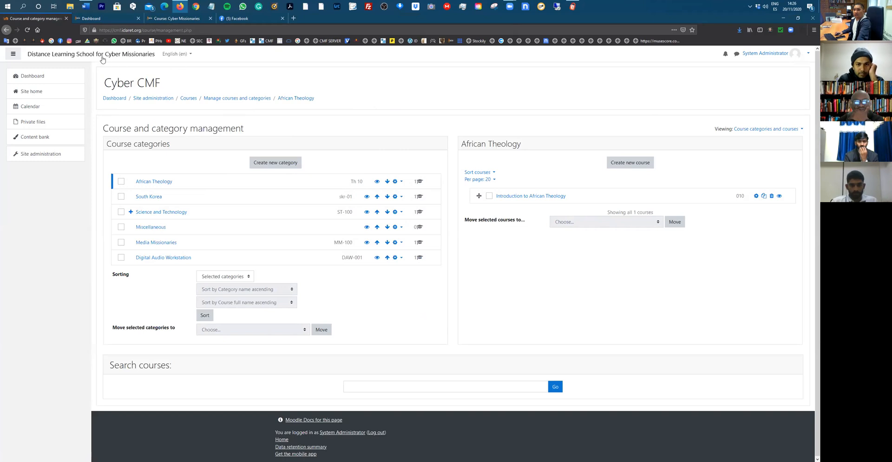
Open the Introduction to African Theology course from the site home and view its Cours 1 section.
click(31, 92)
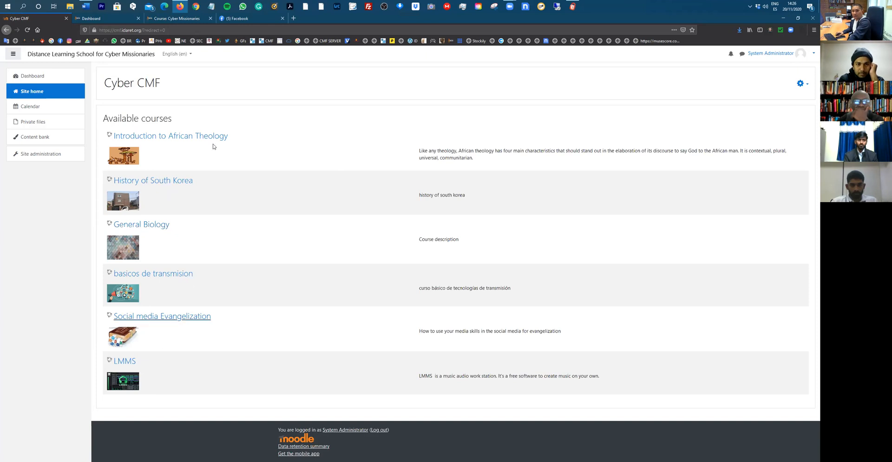
click(181, 138)
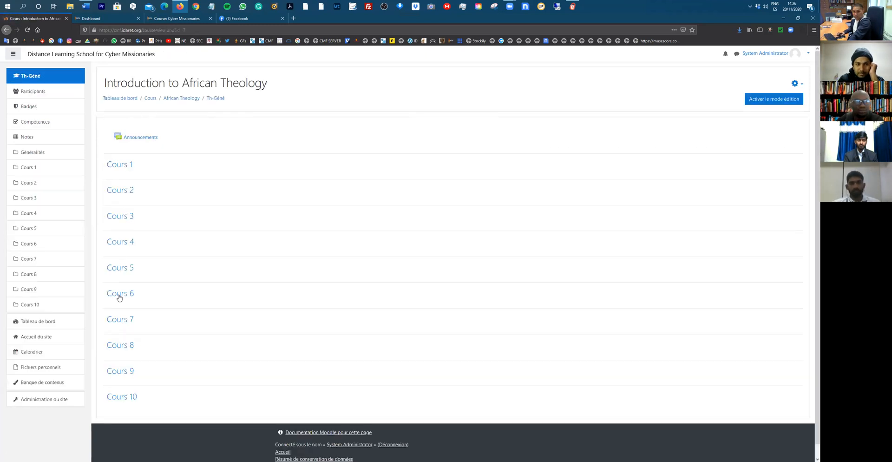
click(119, 165)
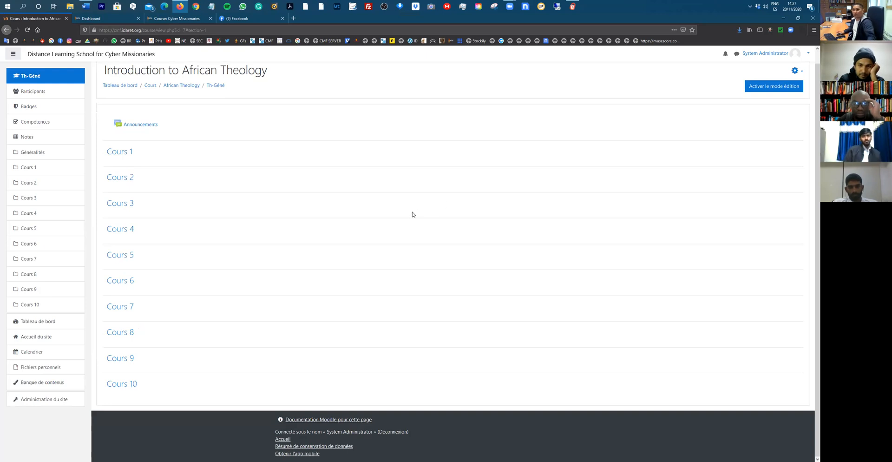
scroll(412, 214, up, 1)
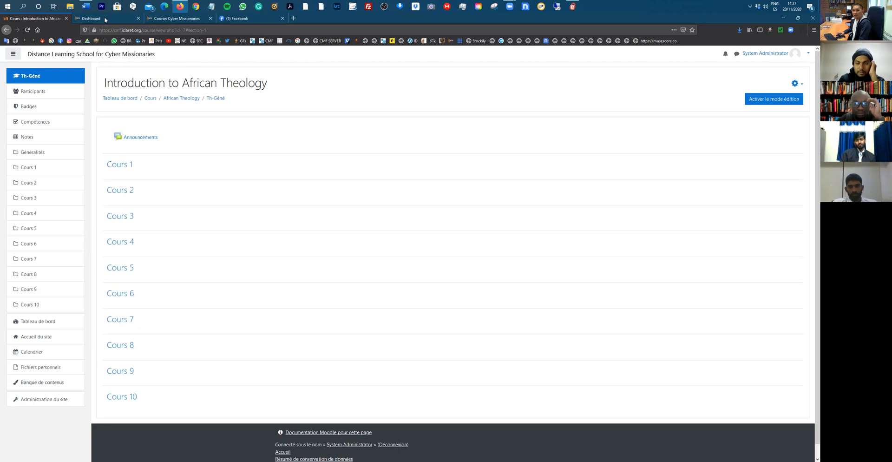
Switch to the Claretian E-School dashboard and look through its list of courses.
key(ctrl+Tab)
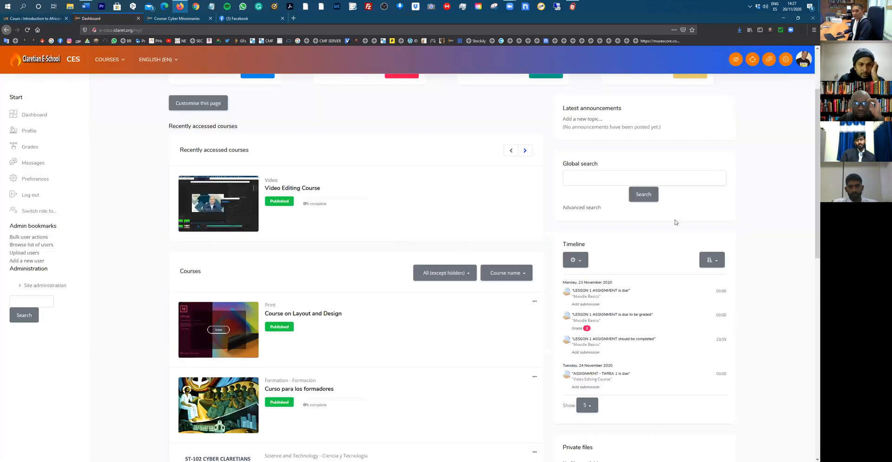
scroll(780, 185, up, 2)
scroll(783, 194, down, 5)
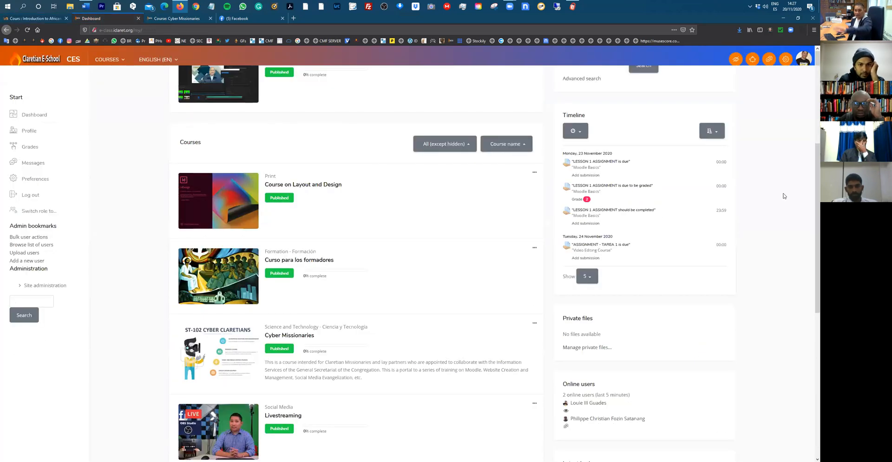
scroll(784, 195, down, 7)
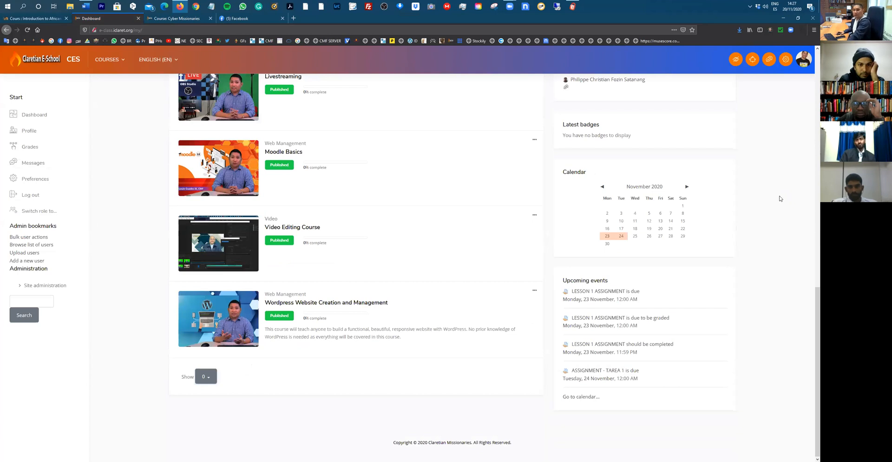
scroll(781, 198, up, 4)
scroll(285, 291, up, 1)
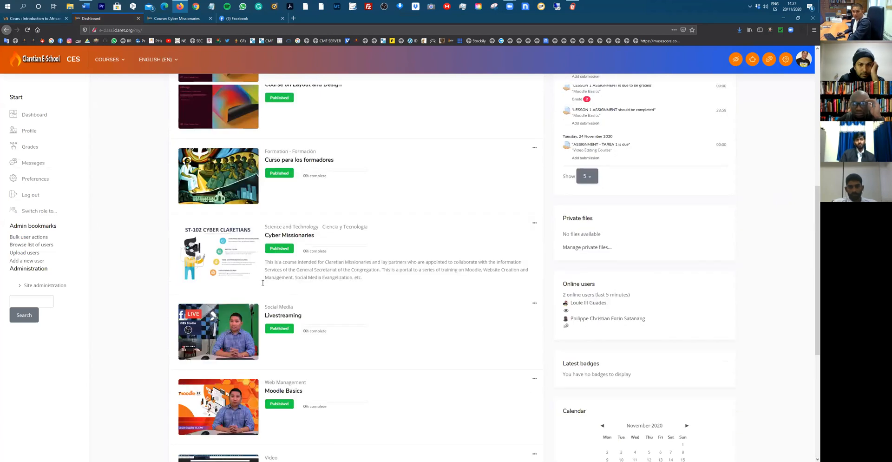
scroll(215, 277, up, 1)
Open the Cyber Missionaries course and examine its section grid and the WordPress Management section.
click(216, 275)
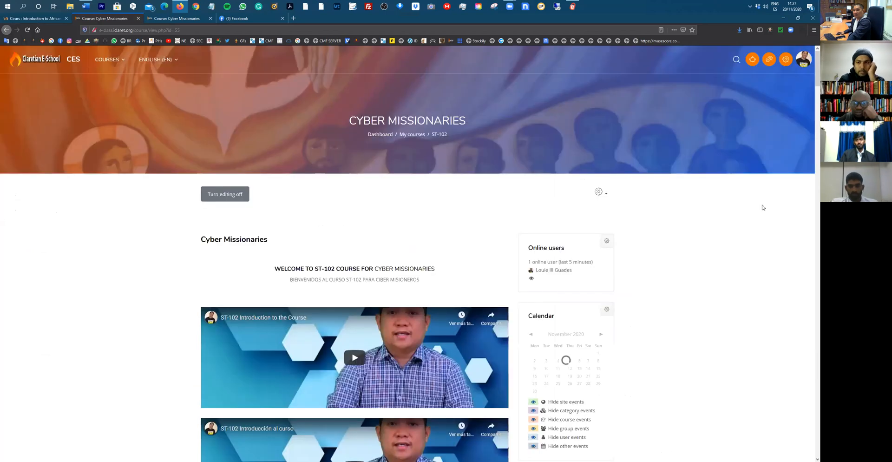
scroll(763, 203, down, 5)
scroll(762, 210, down, 5)
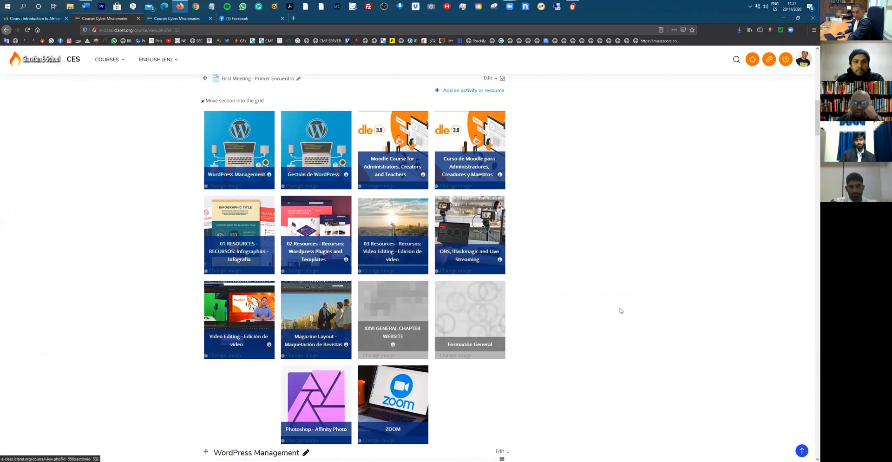
scroll(620, 310, down, 3)
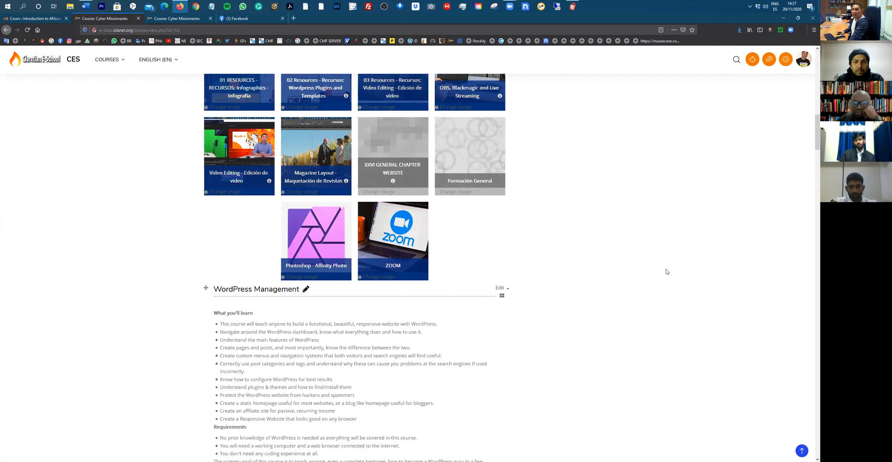
scroll(691, 257, up, 10)
scroll(307, 120, up, 4)
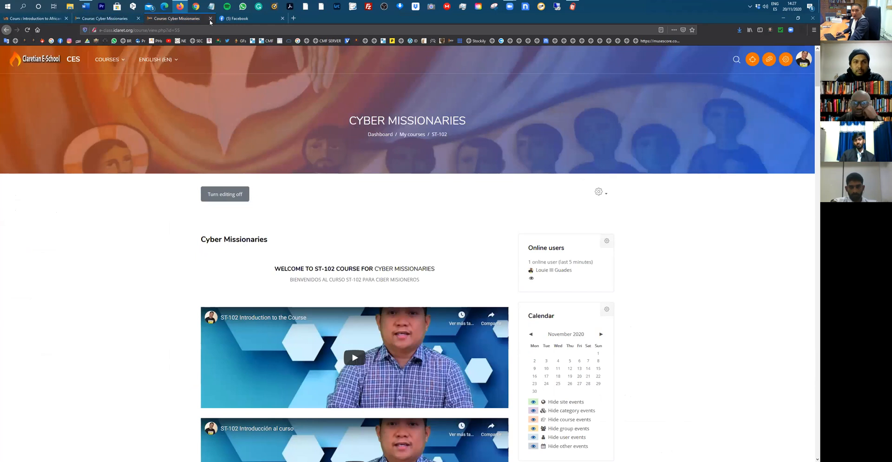
Return to the Distance Learning School for Cyber Missionaries site and view the administrator's profile and dashboard.
click(46, 19)
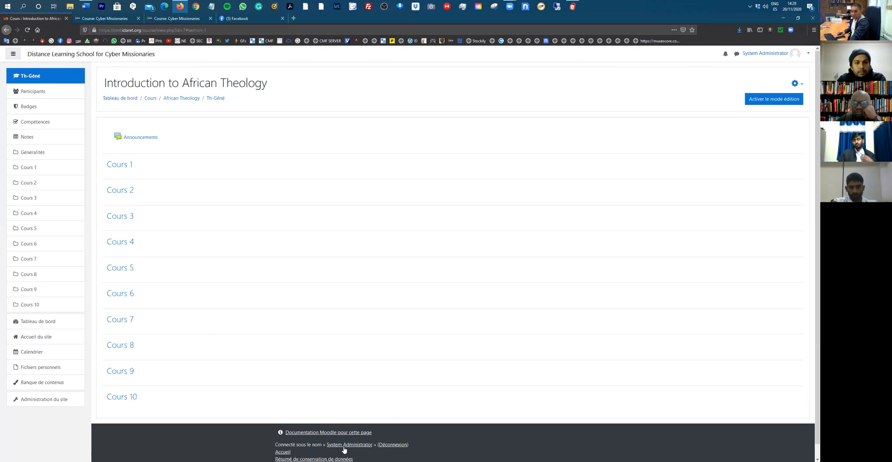
click(369, 444)
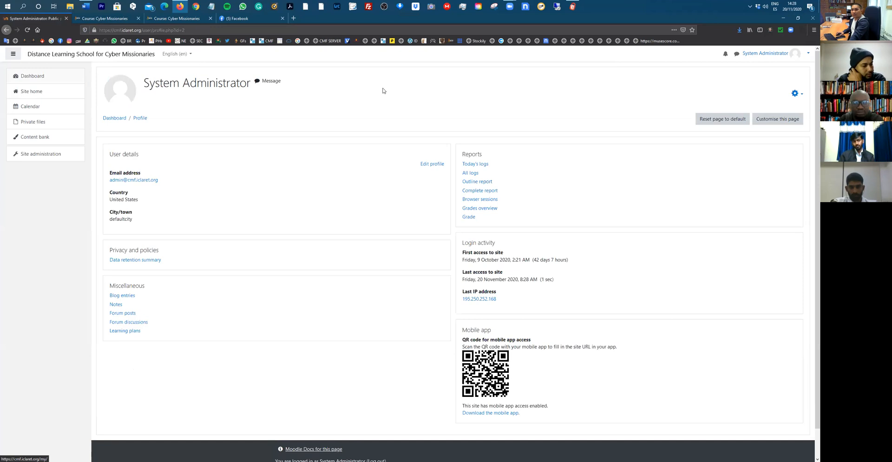
click(33, 75)
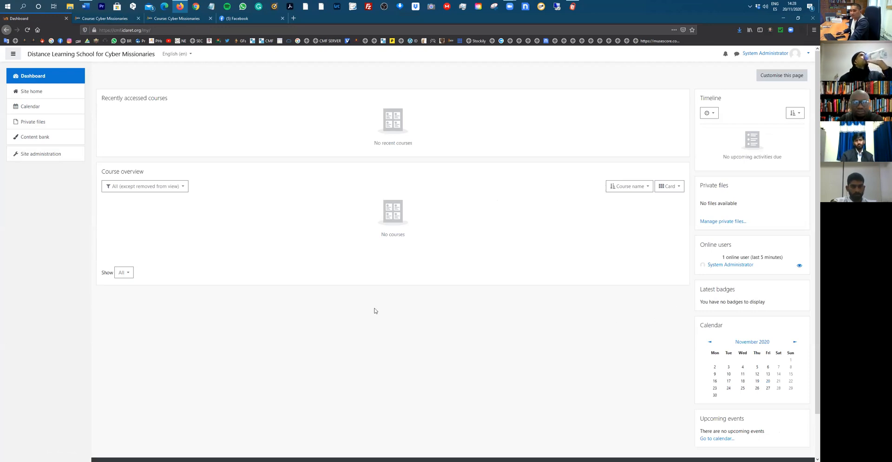
Open the General Biology course from the site home's available courses and turn on editing.
click(32, 92)
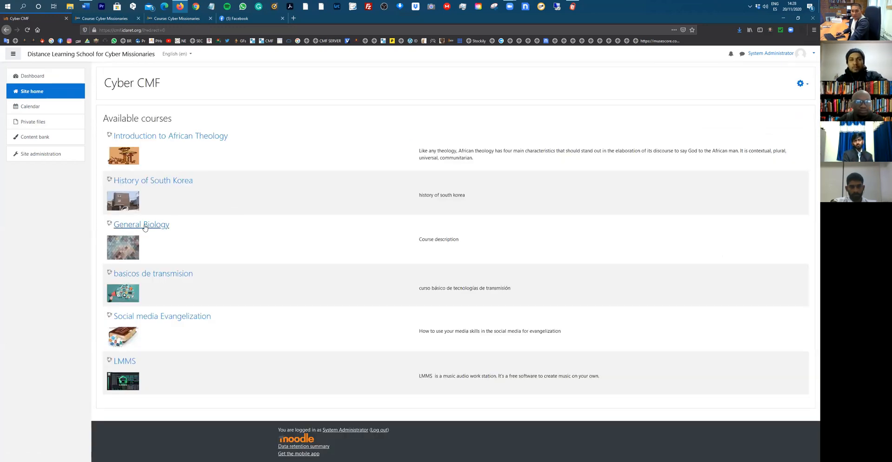
click(145, 227)
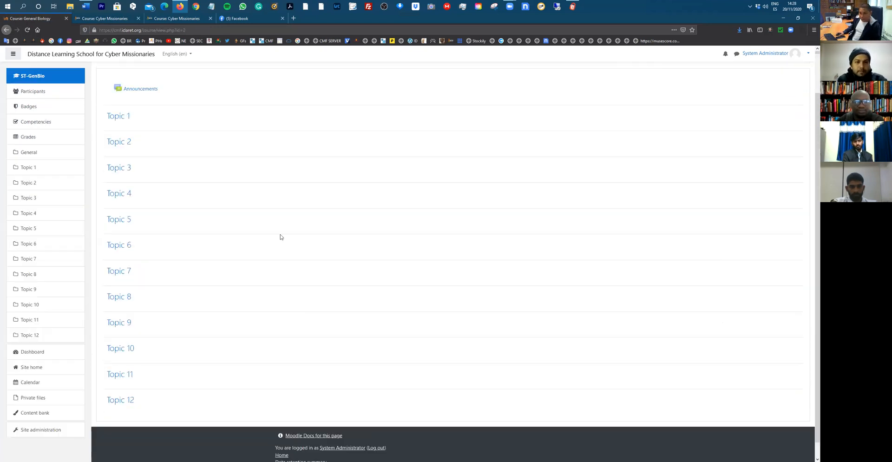
scroll(235, 126, up, 2)
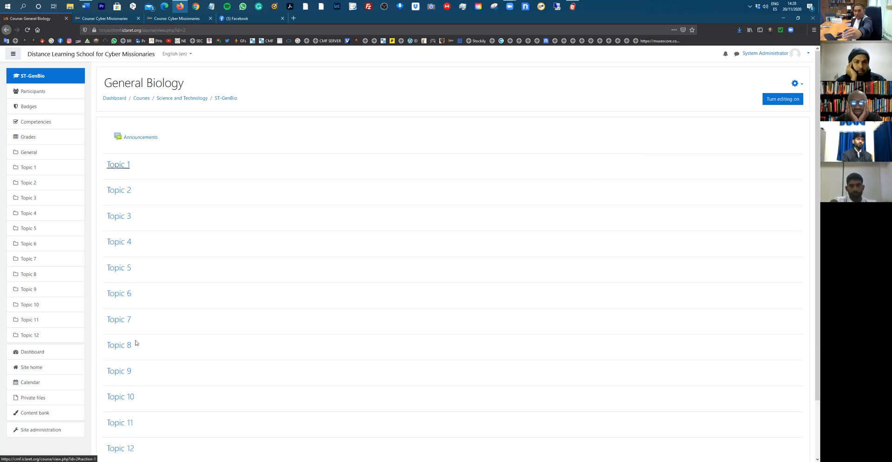
scroll(278, 267, down, 2)
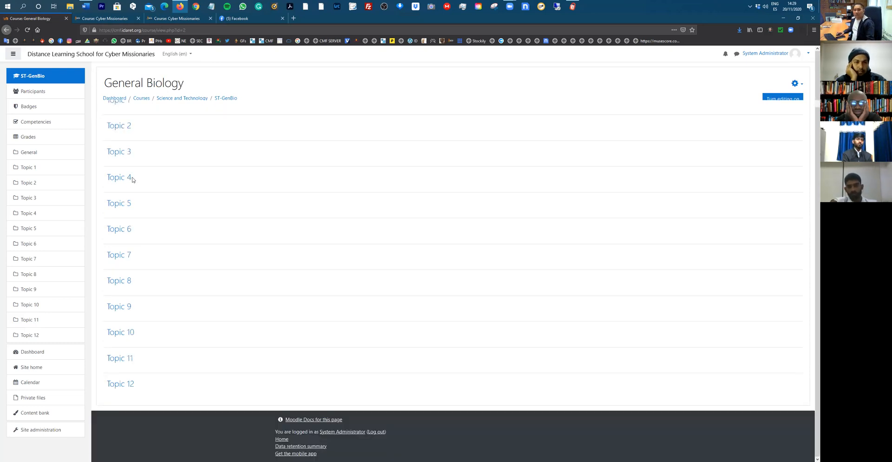
scroll(133, 179, up, 2)
scroll(409, 174, down, 2)
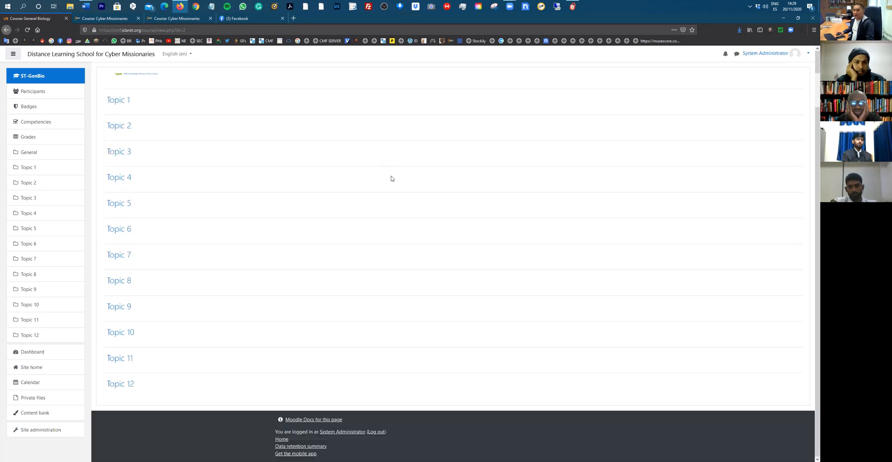
scroll(391, 178, up, 2)
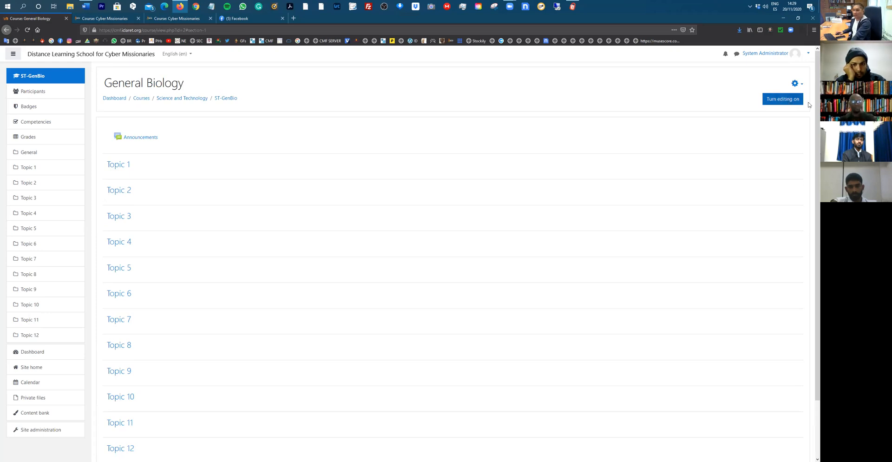
click(788, 102)
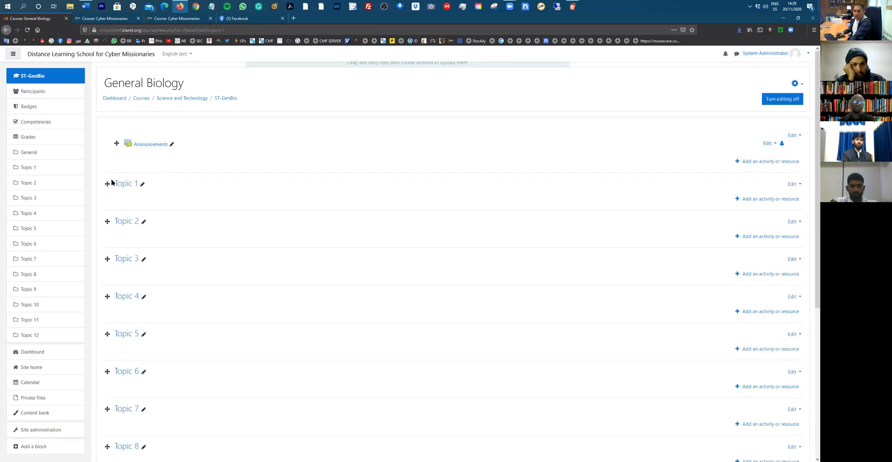
drag(108, 187, 479, 176)
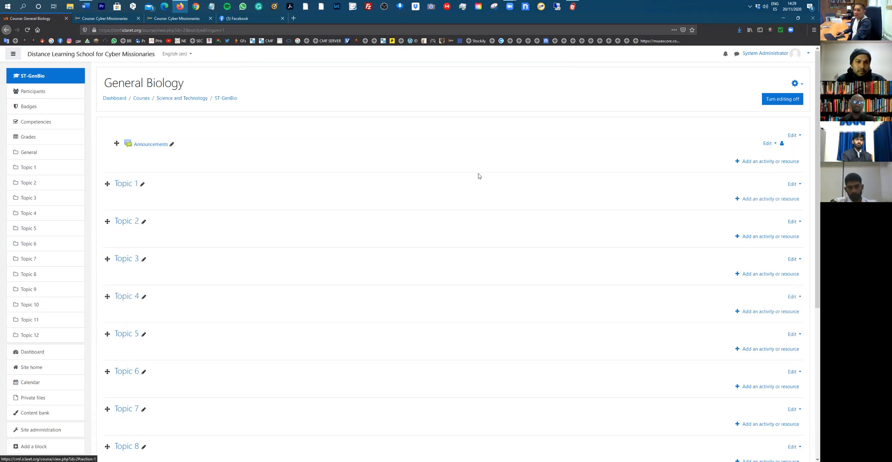
Give Topic 1 the custom section name "Introduction to Biology" and the summary "Write the summary of this section".
click(793, 184)
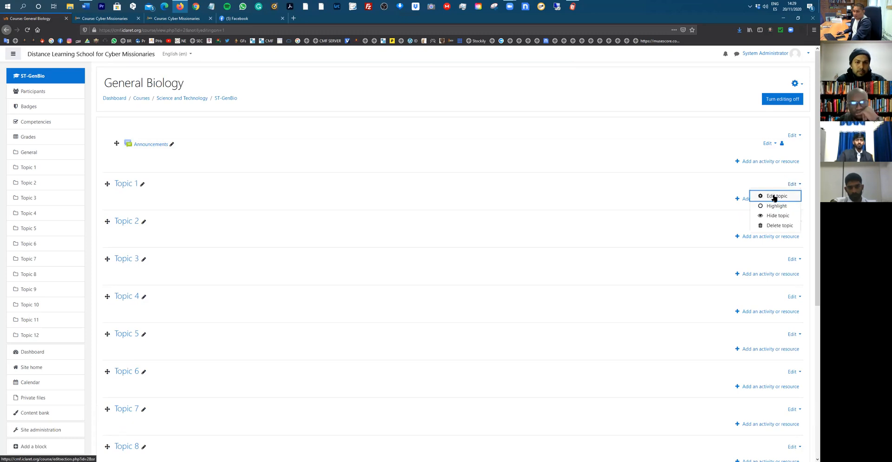
key(Escape)
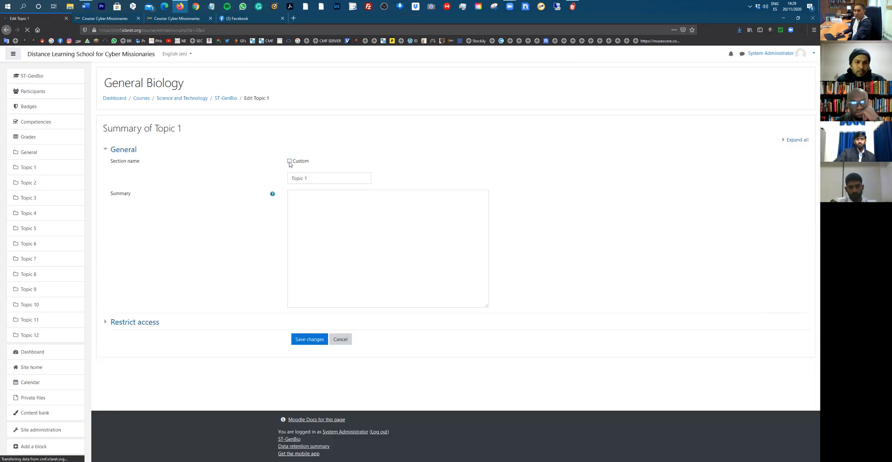
click(289, 161)
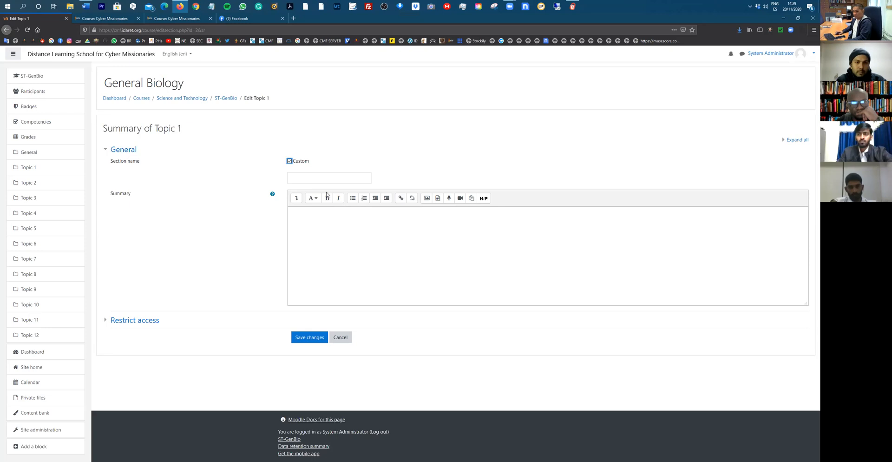
text(Introduction to Biology)
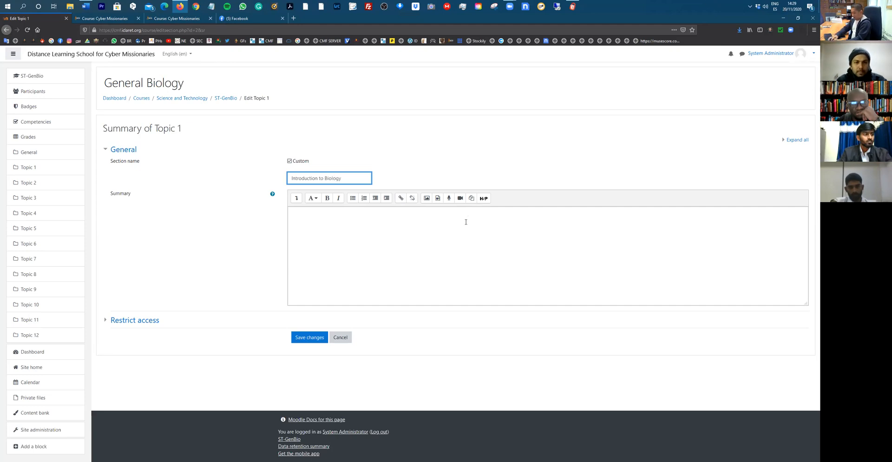
click(466, 222)
text(Write the summaruy)
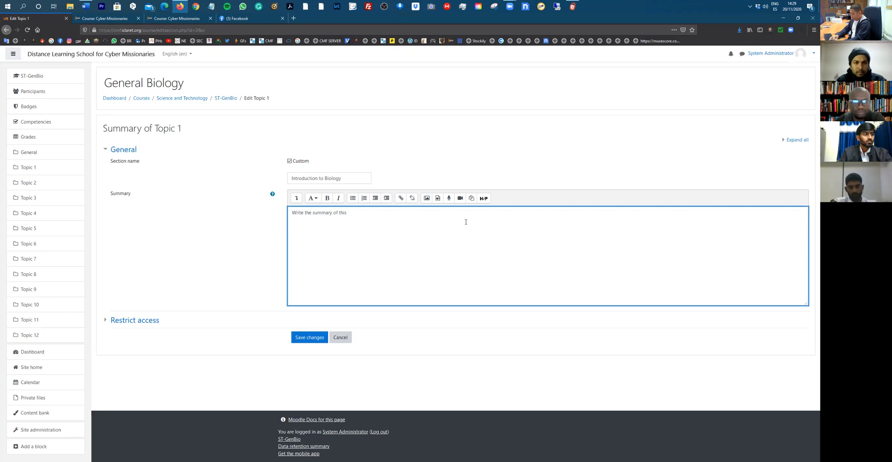
text(ction)
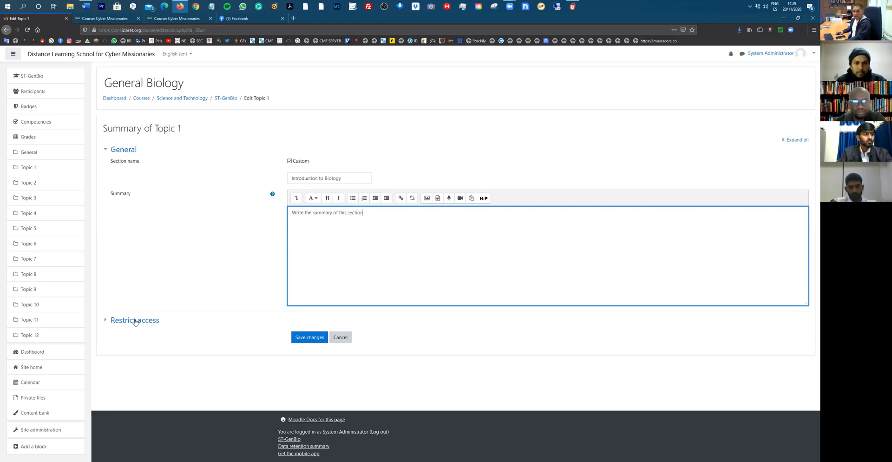
Add a date restriction to Topic 1 allowing access from 20 November 2020, and view the other available restriction types.
click(135, 321)
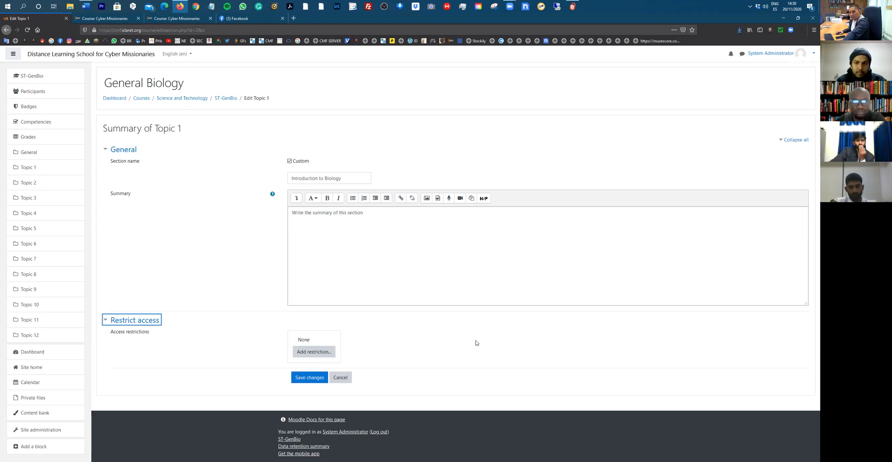
click(314, 352)
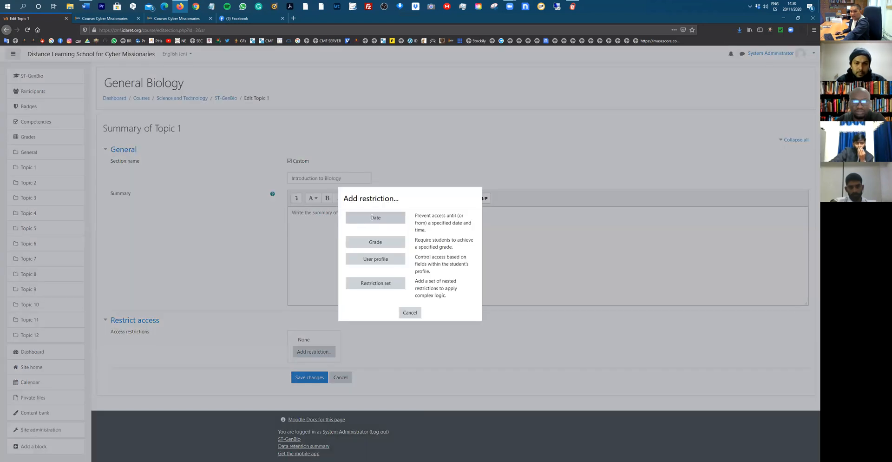
click(372, 218)
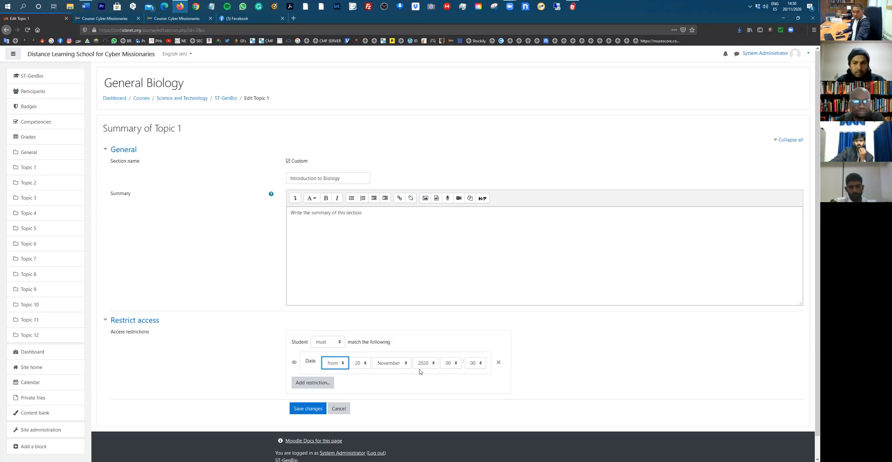
click(311, 384)
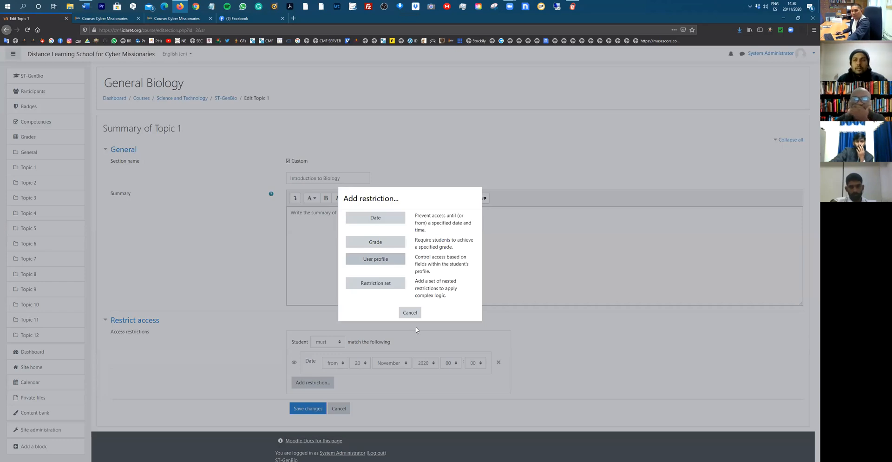
click(409, 312)
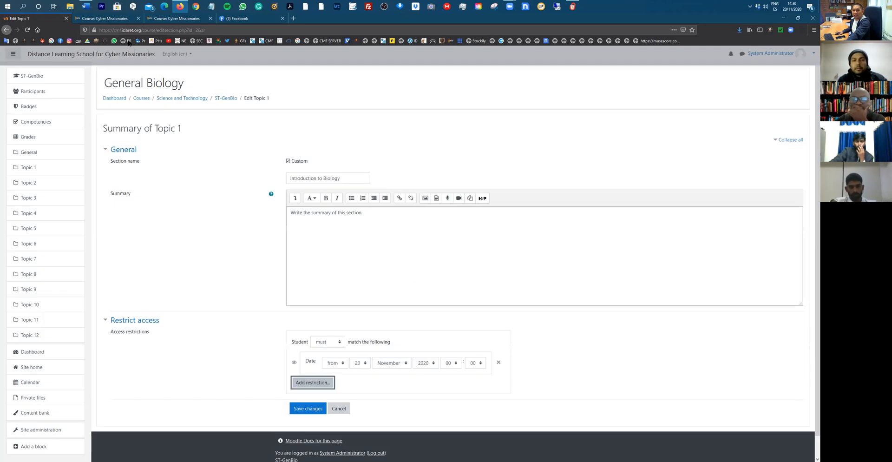
Examine the Cyber Missionaries course's section grid and the content of its Magazine Layout section.
click(104, 19)
scroll(675, 278, down, 3)
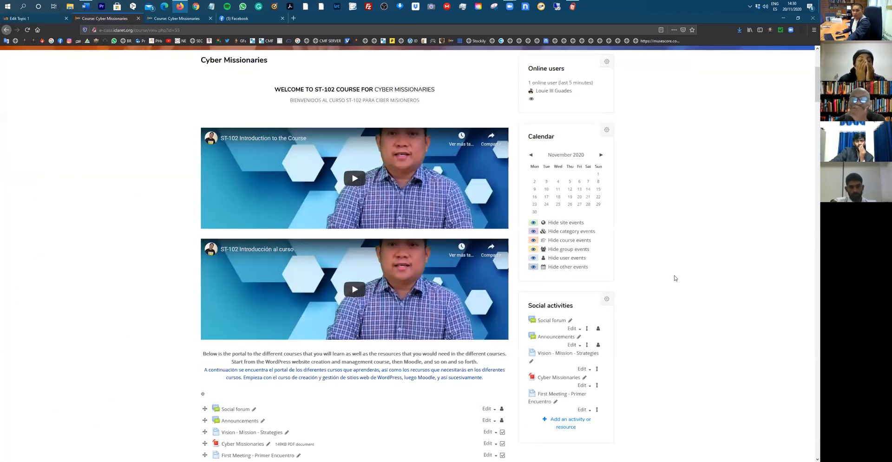
scroll(675, 278, down, 11)
scroll(411, 291, up, 4)
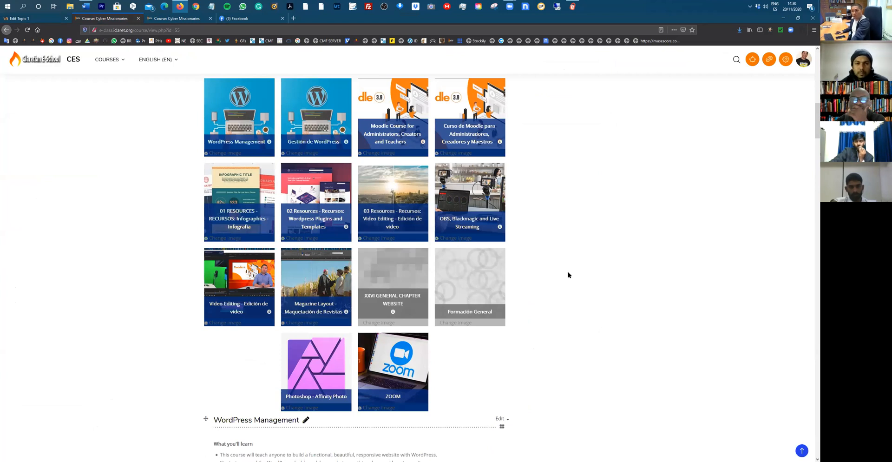
scroll(565, 279, down, 2)
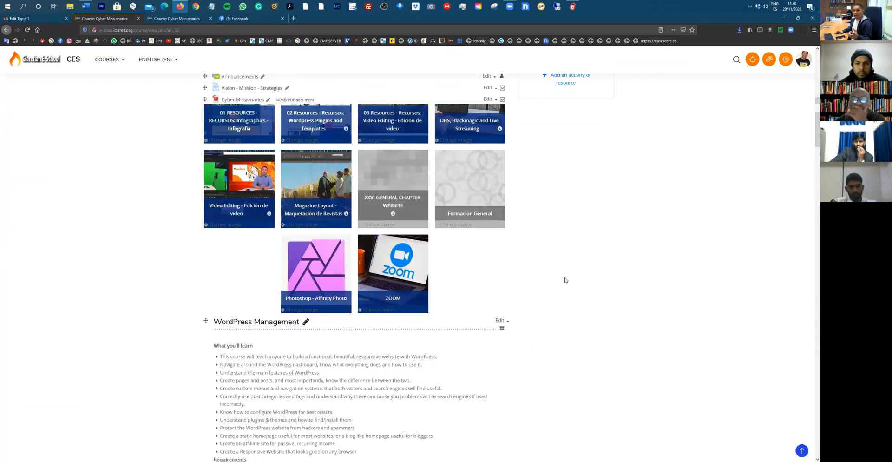
scroll(469, 330, up, 5)
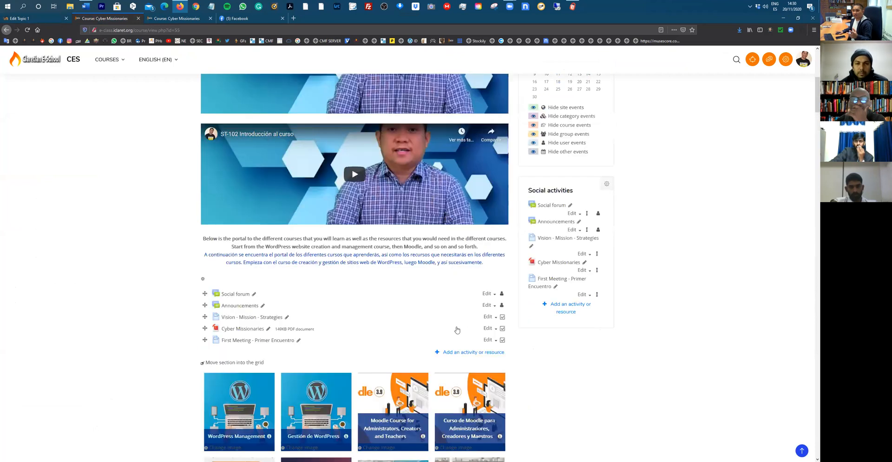
scroll(425, 292, down, 4)
scroll(468, 274, down, 1)
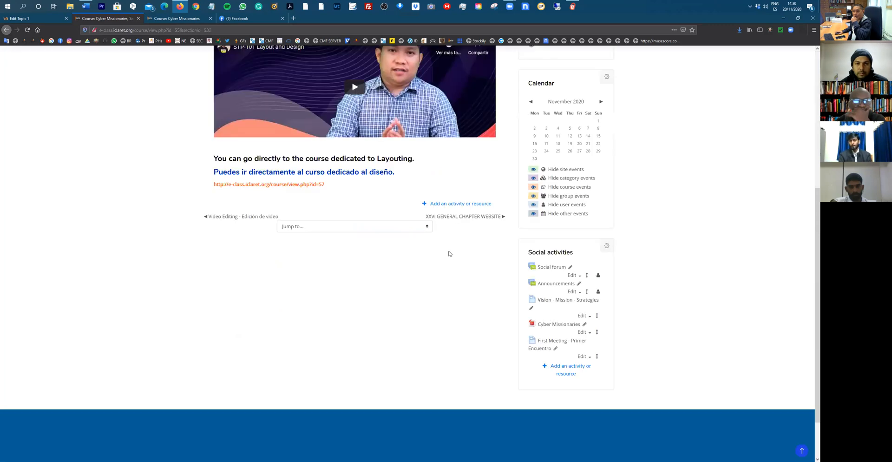
scroll(451, 176, up, 3)
scroll(407, 136, up, 3)
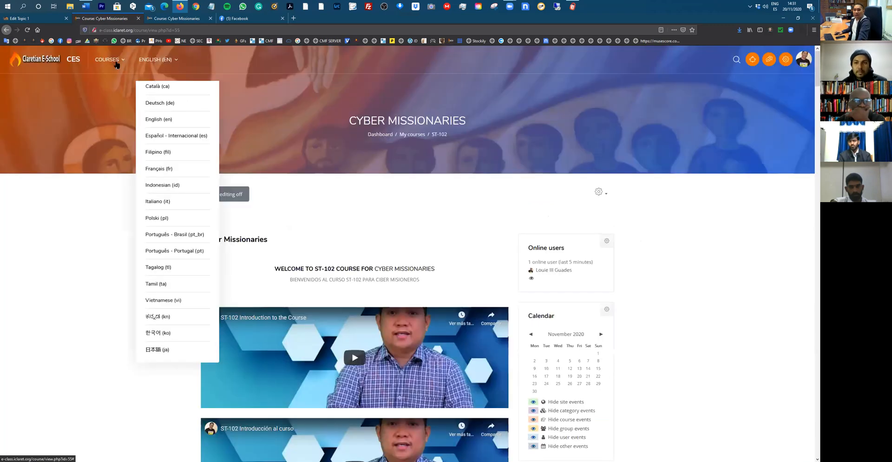
Browse the Claretian E-School's Life and Mission category and examine the weekly section grid of an Interculturality and Mission course.
click(116, 65)
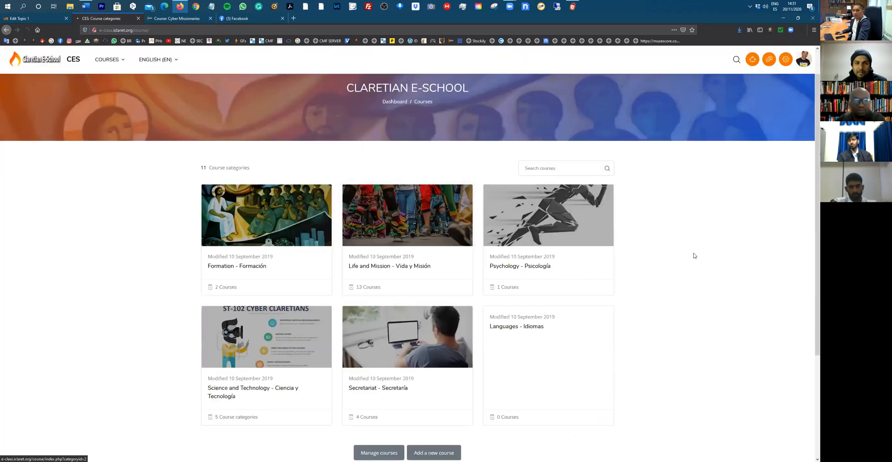
click(694, 255)
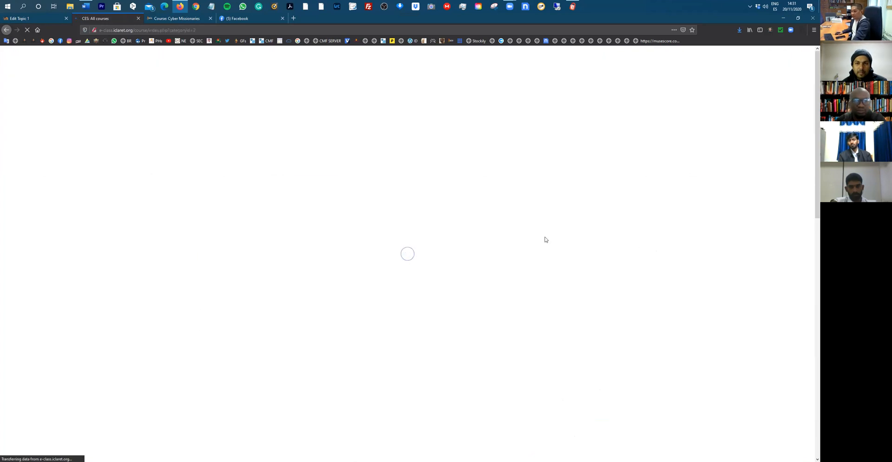
scroll(543, 298, down, 3)
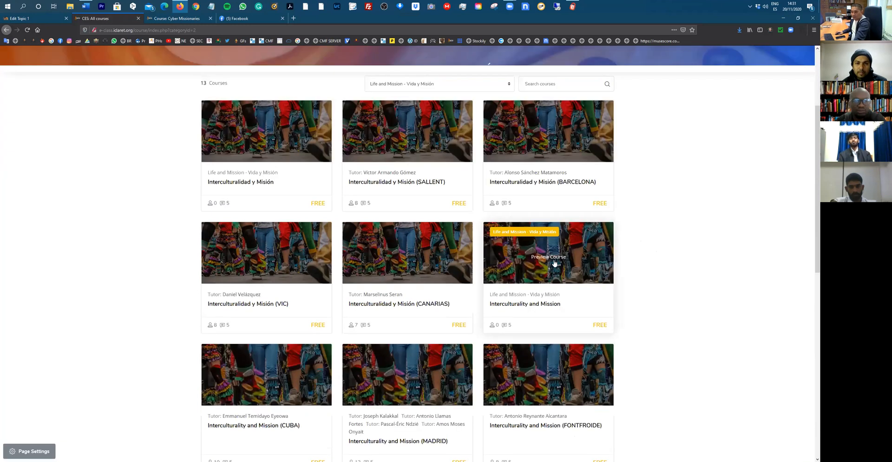
scroll(425, 307, down, 2)
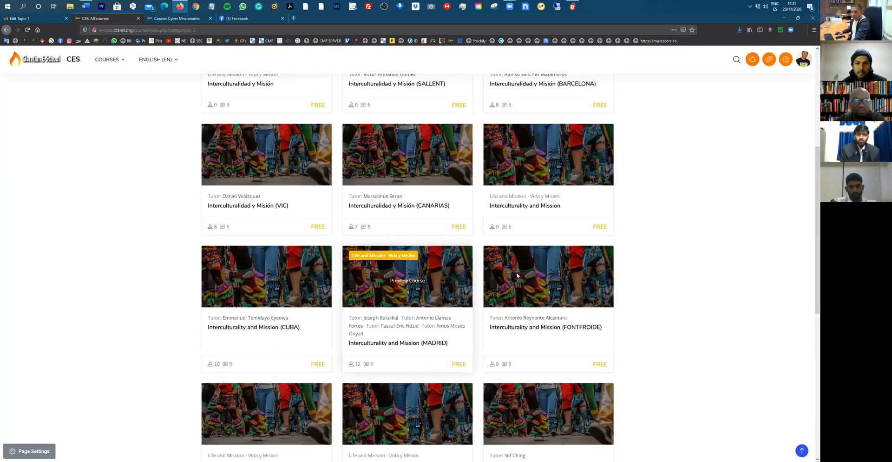
click(557, 288)
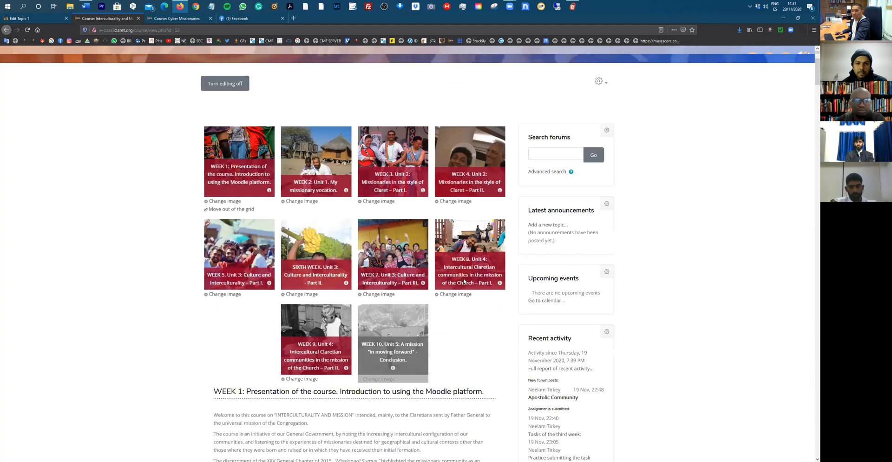
scroll(463, 281, down, 2)
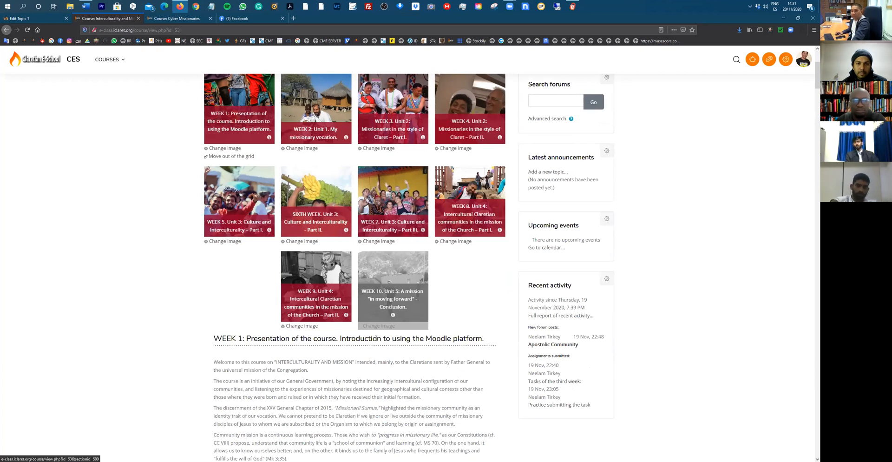
scroll(396, 384, up, 1)
scroll(401, 362, up, 1)
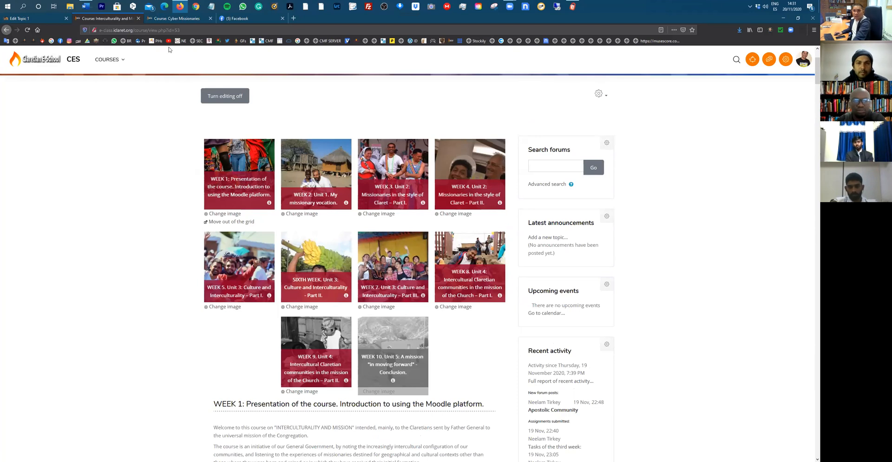
Return to the General Biology Topic 1 settings, remove the date restriction and save the section.
click(172, 19)
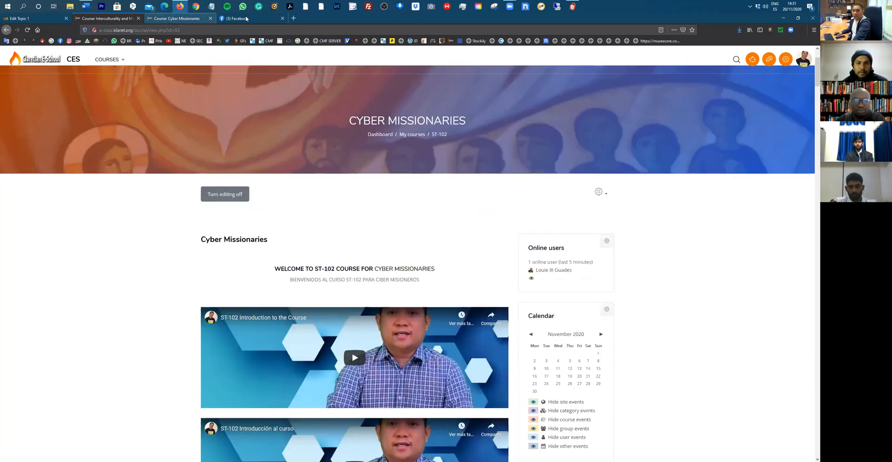
click(39, 18)
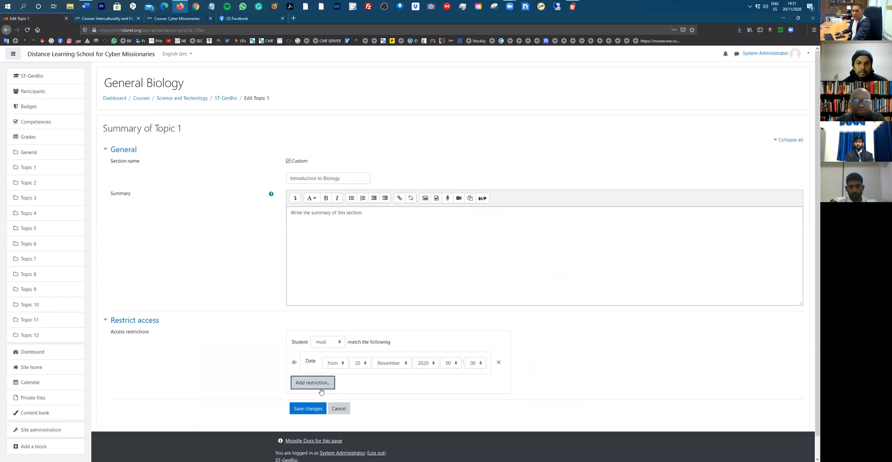
click(498, 363)
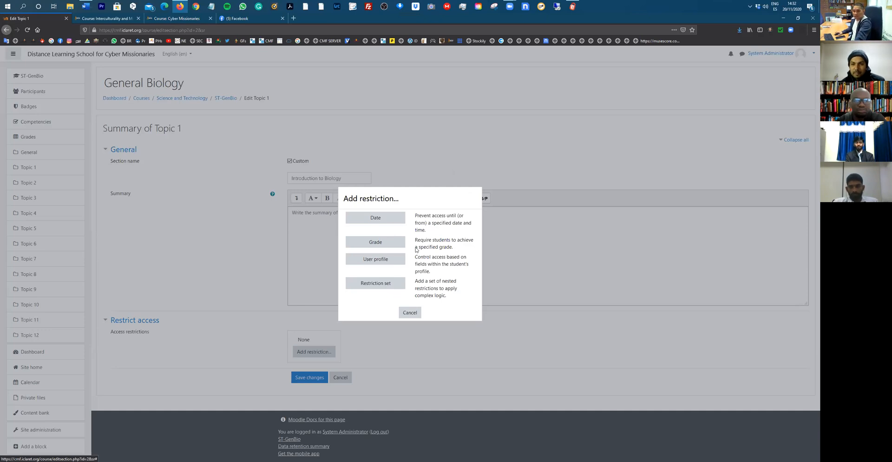
click(409, 314)
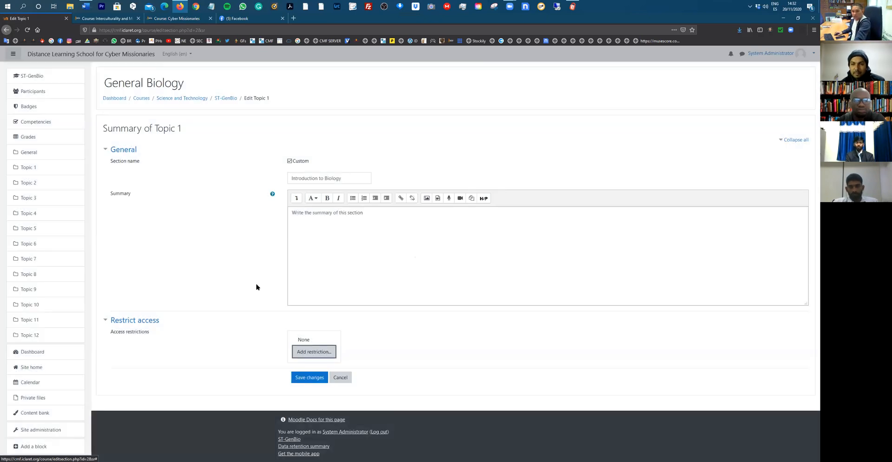
click(310, 377)
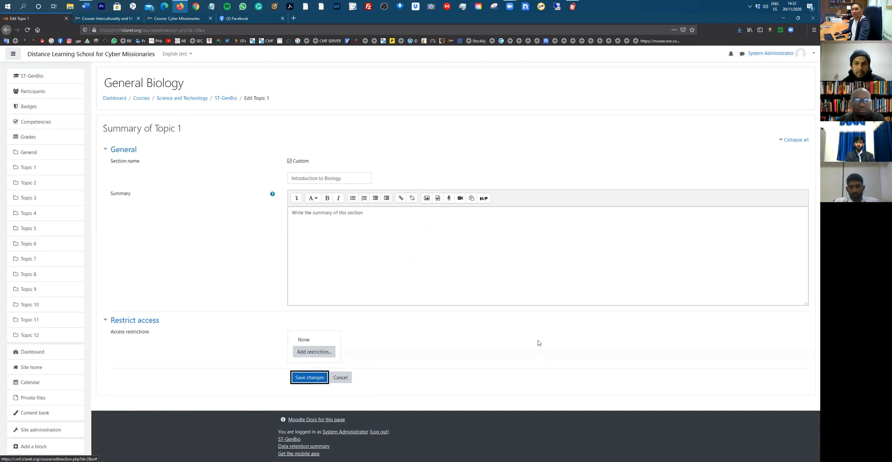
key(Return)
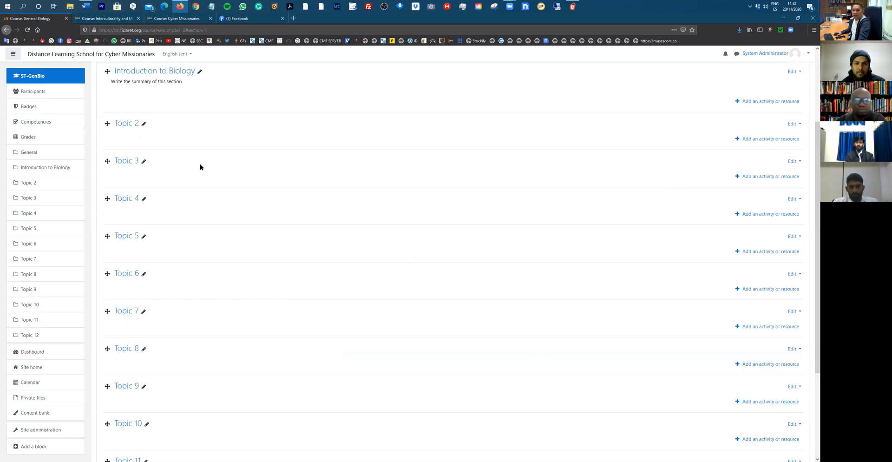
Start a new Assignment activity in the Introduction to Biology section and name it "Assignment 1".
scroll(199, 168, up, 2)
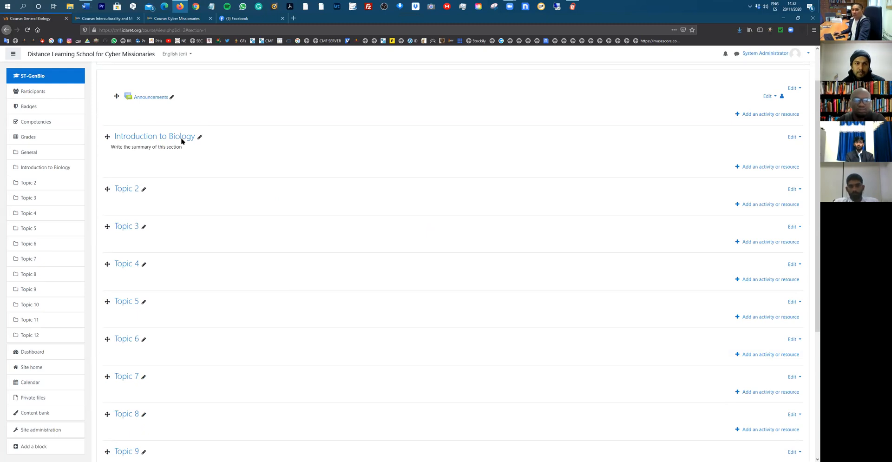
click(772, 170)
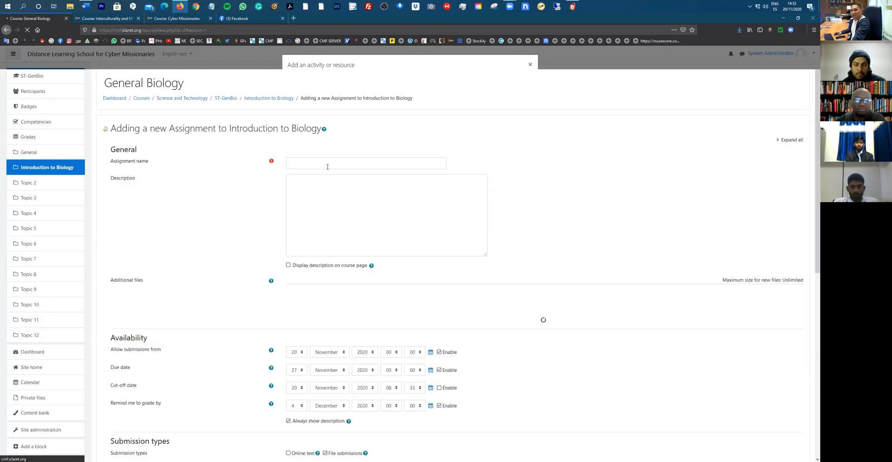
click(327, 167)
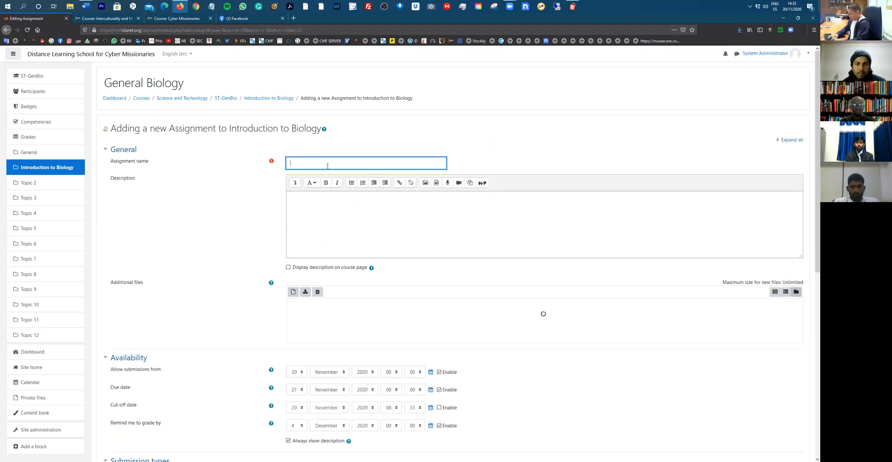
text(Assignment 1)
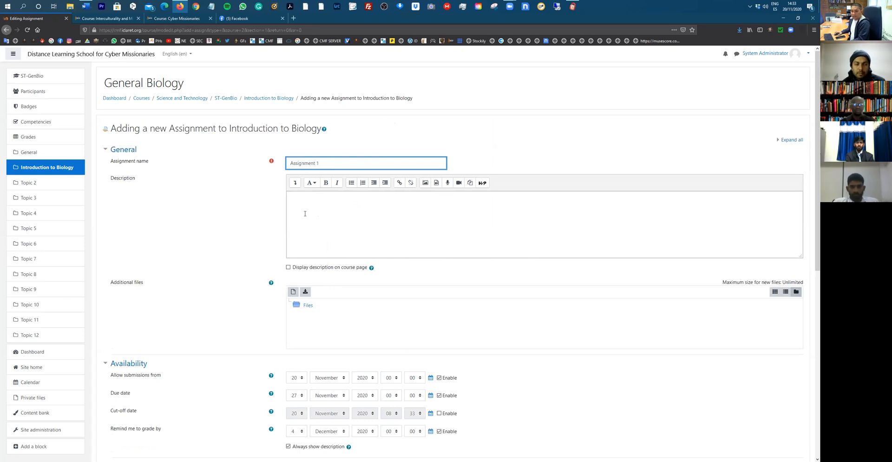
Enter the assignment description "Write the instructions for the assignment" and look over the file, availability and submission settings.
click(340, 209)
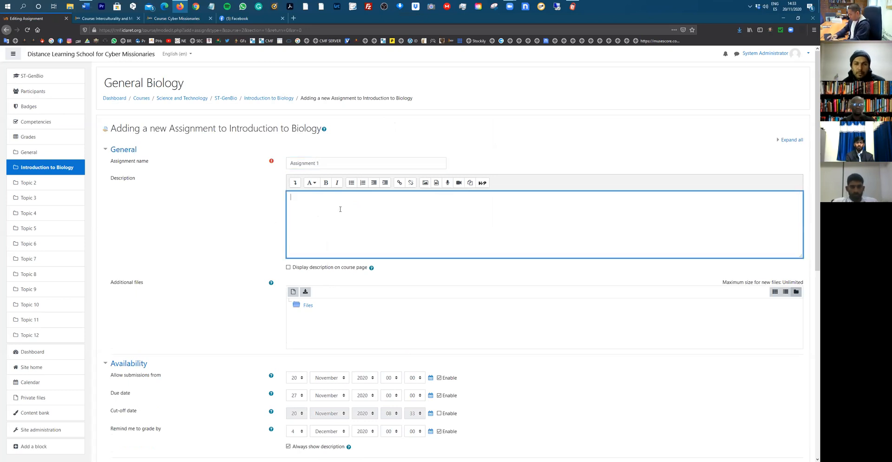
text(Write the inst)
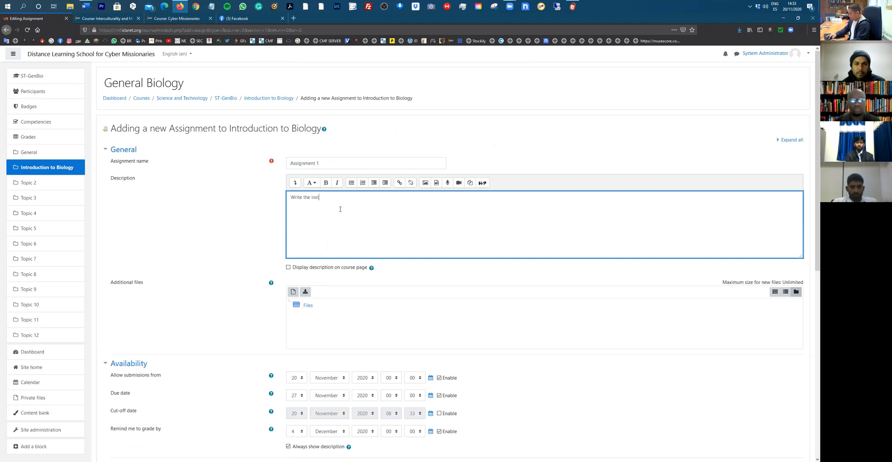
text(ructions )
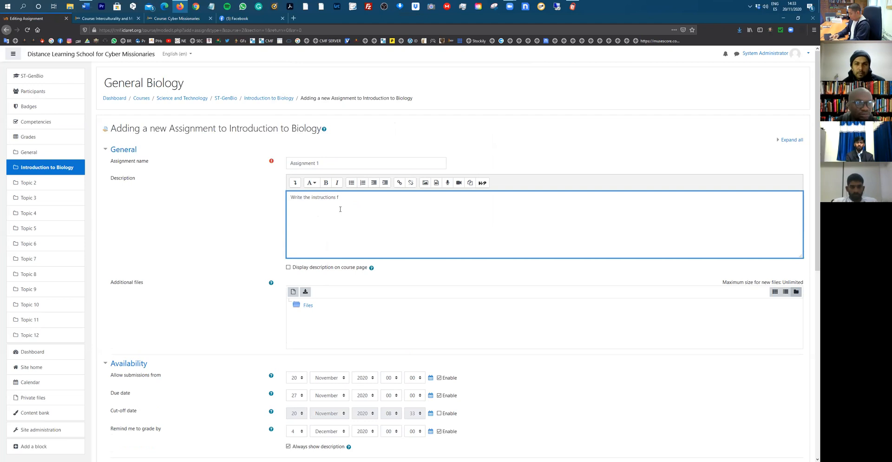
text(for the assignment)
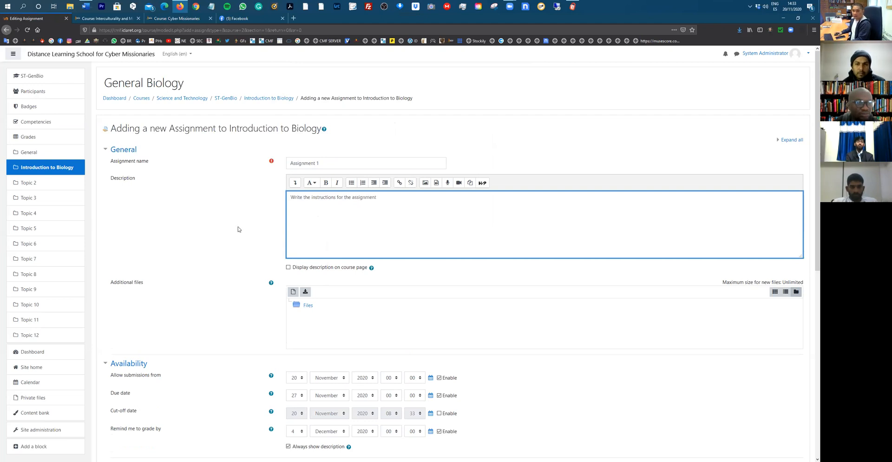
scroll(289, 204, down, 3)
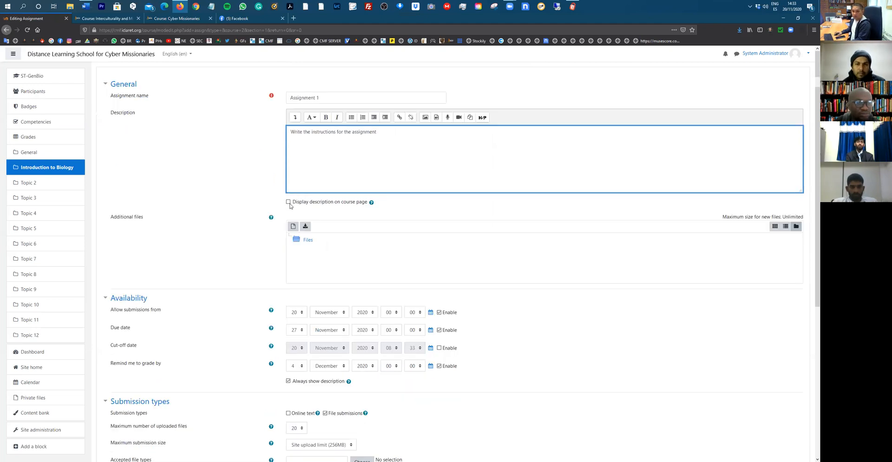
scroll(358, 204, down, 1)
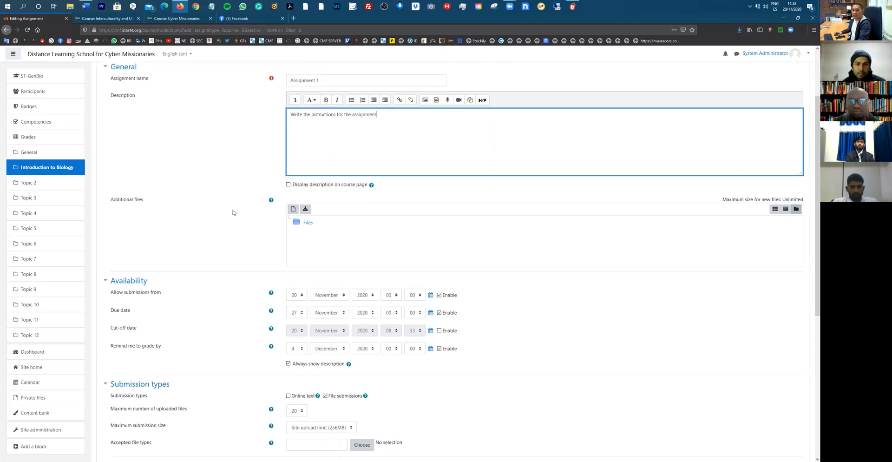
scroll(232, 213, up, 1)
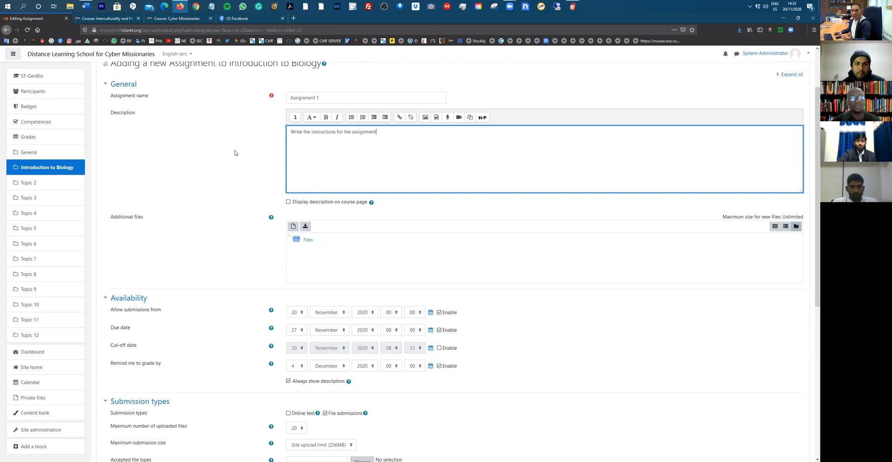
Attach "Zoom Shortcuts.docx" from the recent files in File Explorer to the assignment's additional files.
key(super+e)
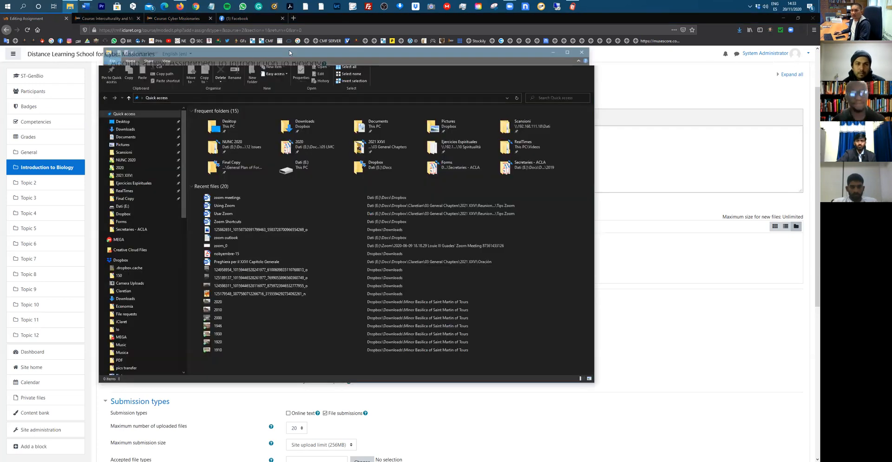
drag(289, 52, 437, 85)
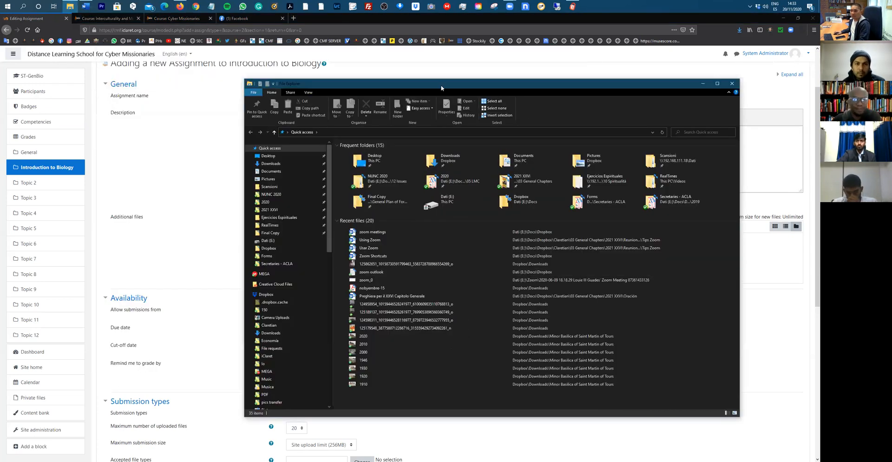
drag(441, 89, 630, 119)
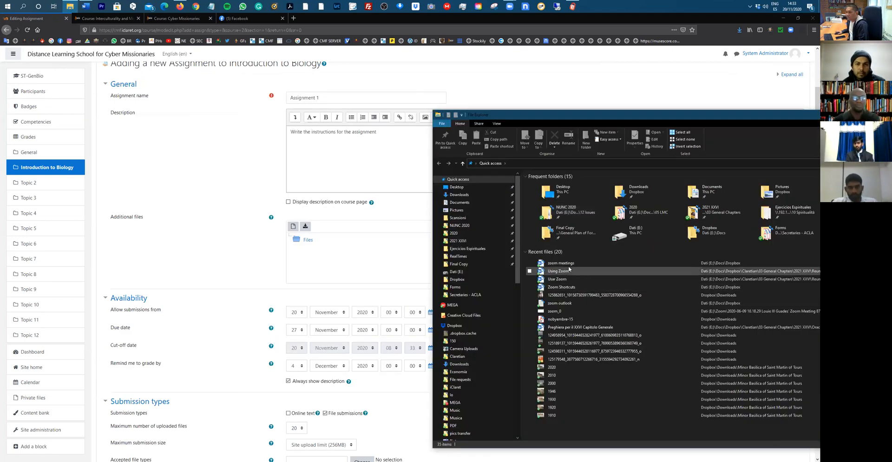
drag(543, 286, 369, 238)
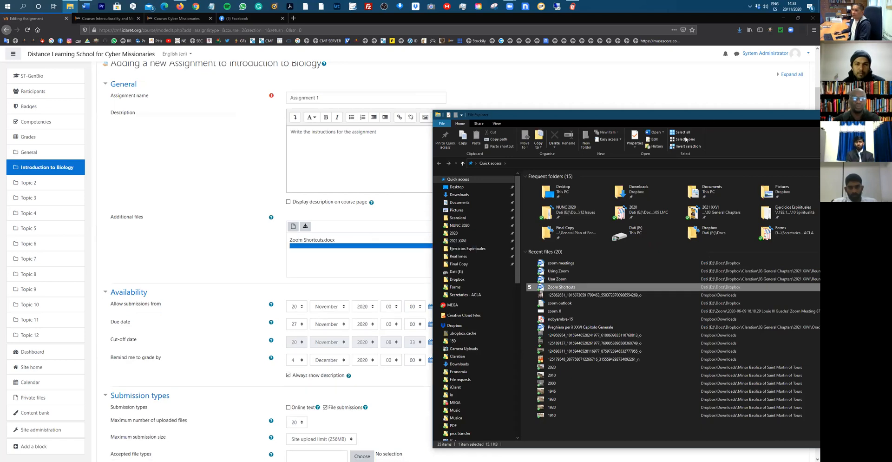
drag(619, 115, 417, 114)
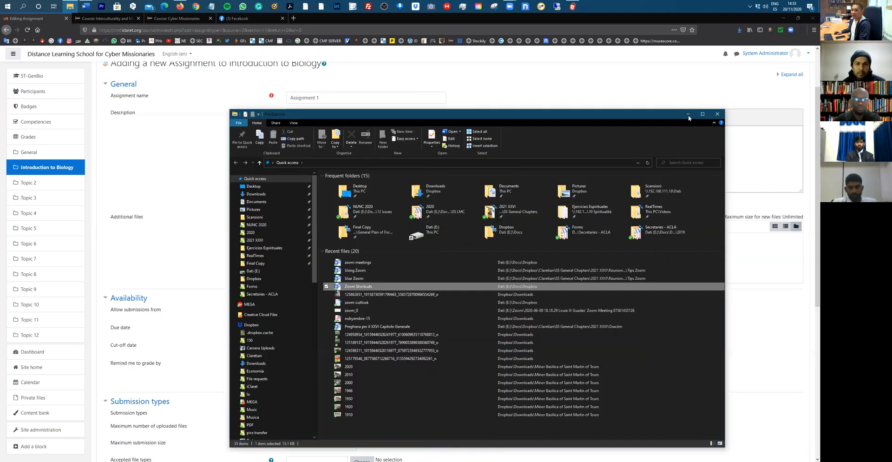
click(688, 114)
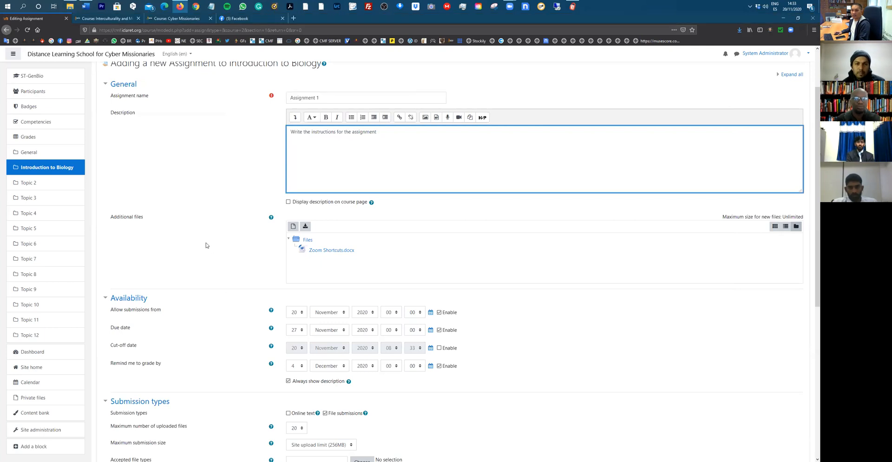
Review the availability settings by switching the due date off and back on and reading the cut-off date help.
scroll(256, 204, down, 2)
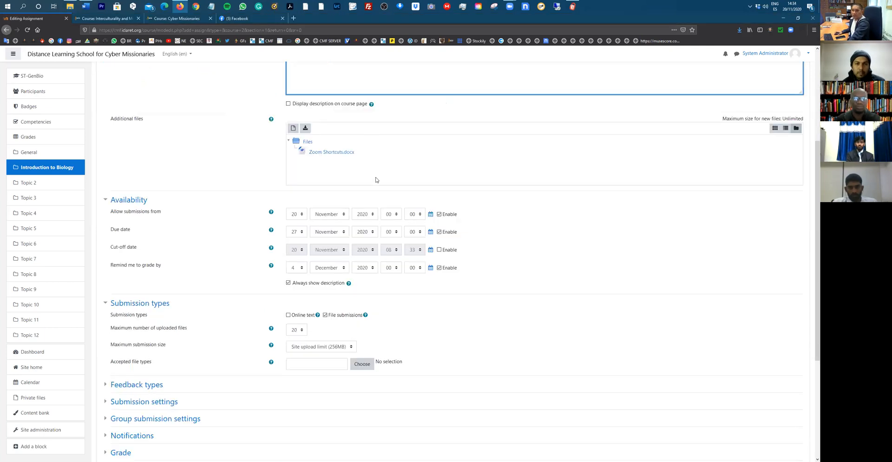
scroll(415, 107, up, 1)
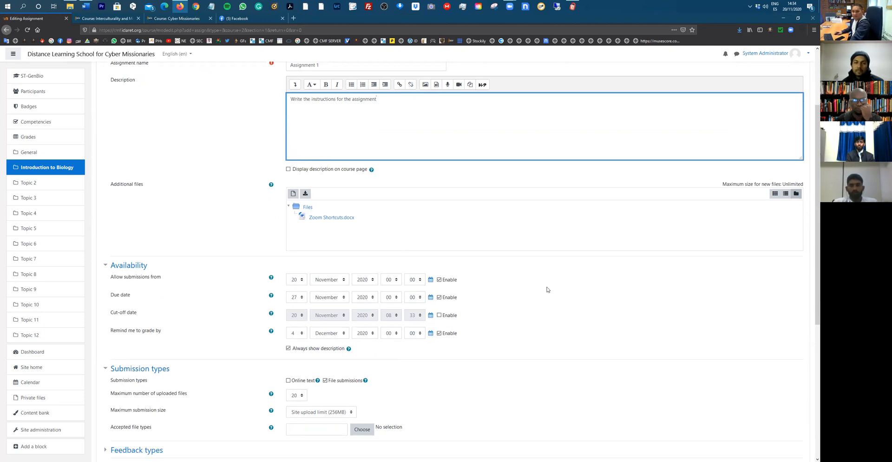
scroll(208, 185, down, 2)
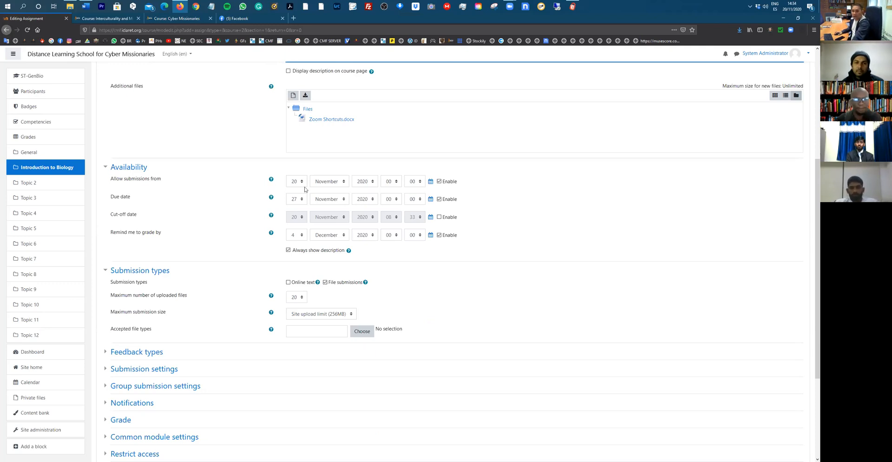
click(439, 200)
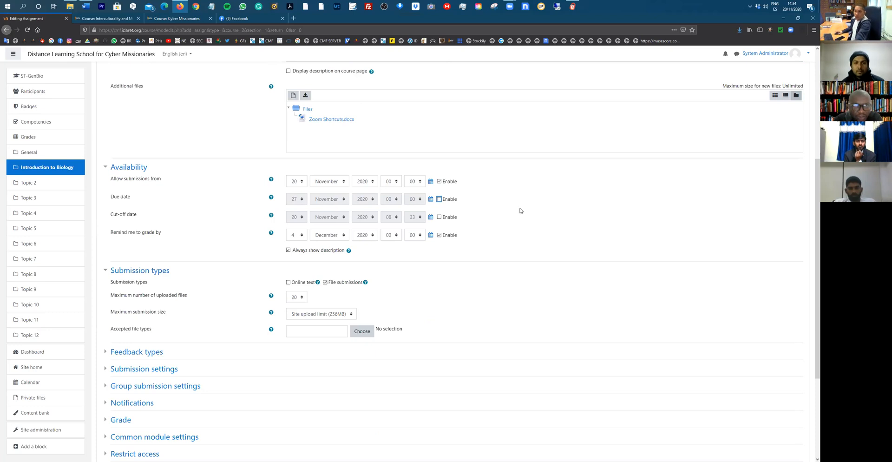
key(space)
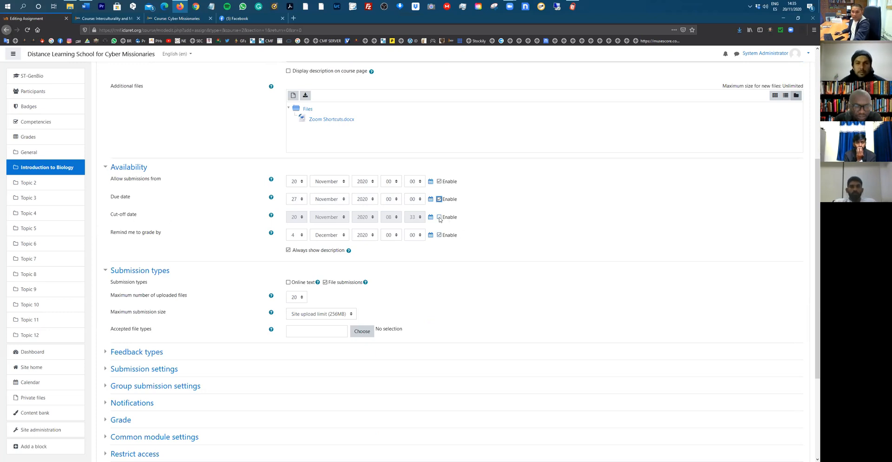
click(271, 216)
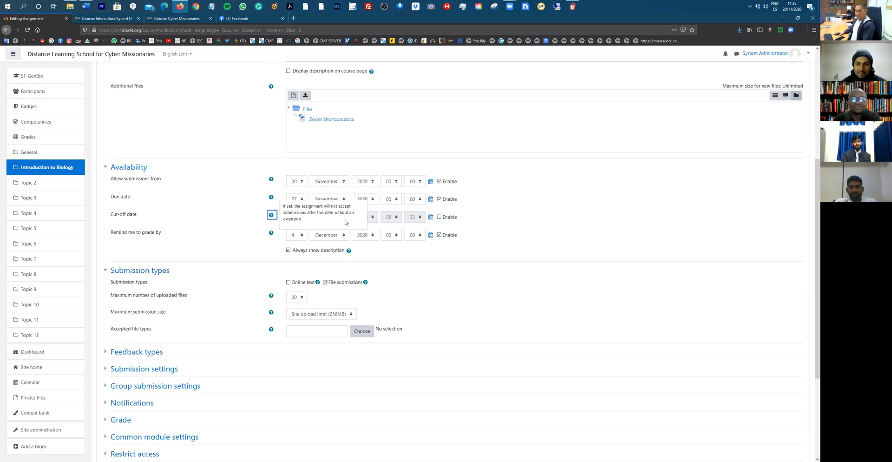
click(329, 245)
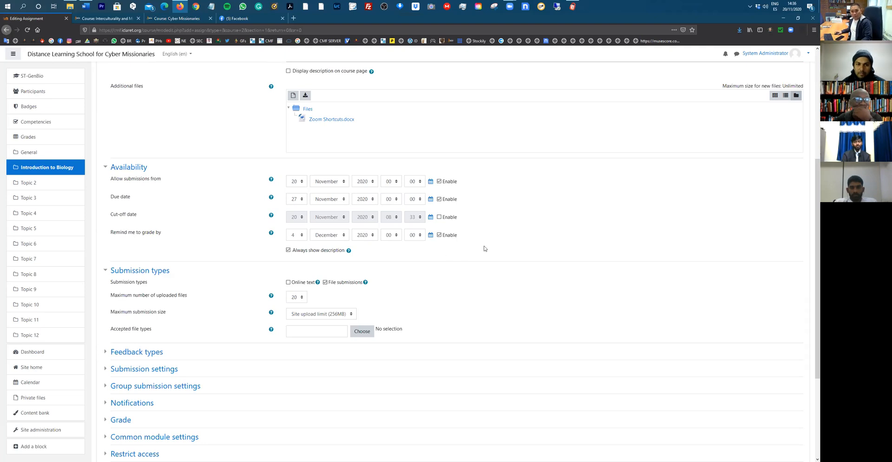
Glance at the Cyber Missionaries and Interculturality and Mission course pages and return to the assignment form.
click(178, 21)
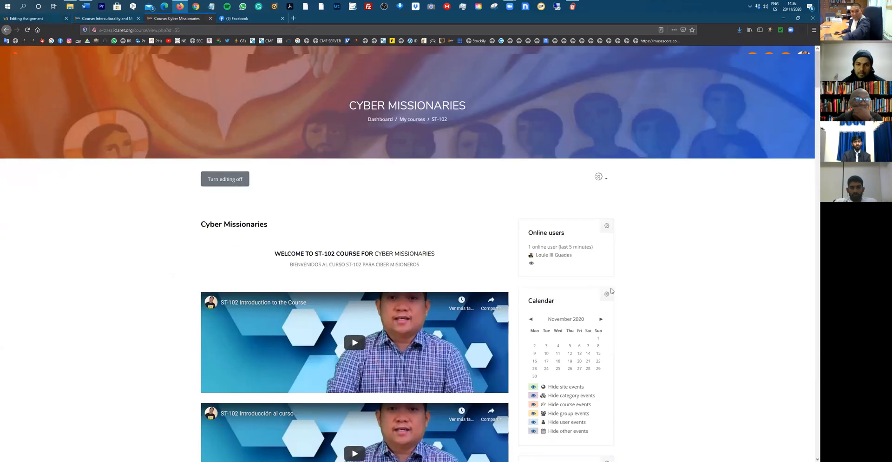
click(86, 20)
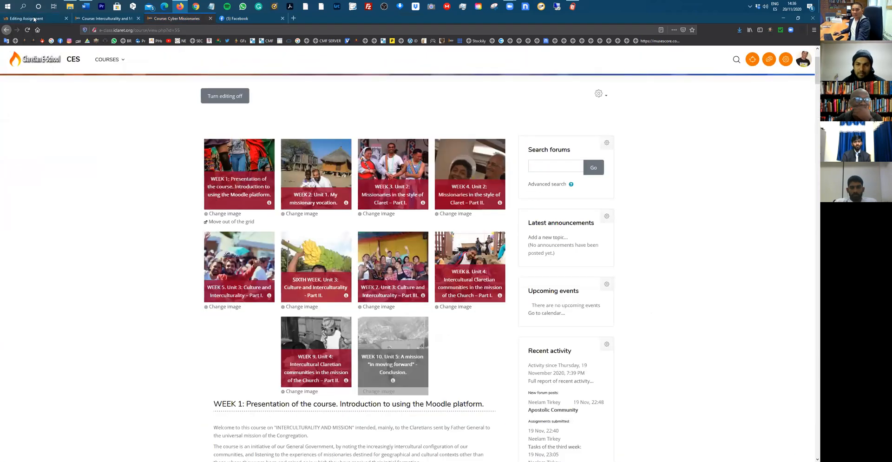
click(34, 19)
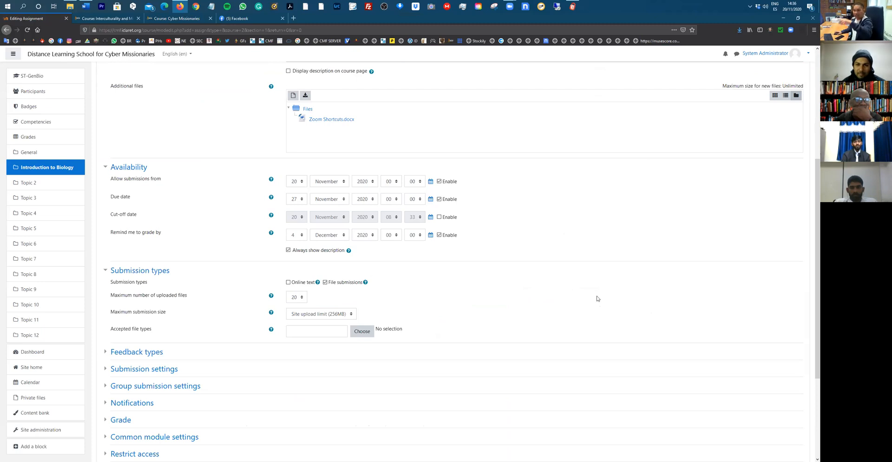
Look over the assignment form and enable Online text as a submission type.
scroll(598, 298, down, 1)
scroll(598, 298, up, 3)
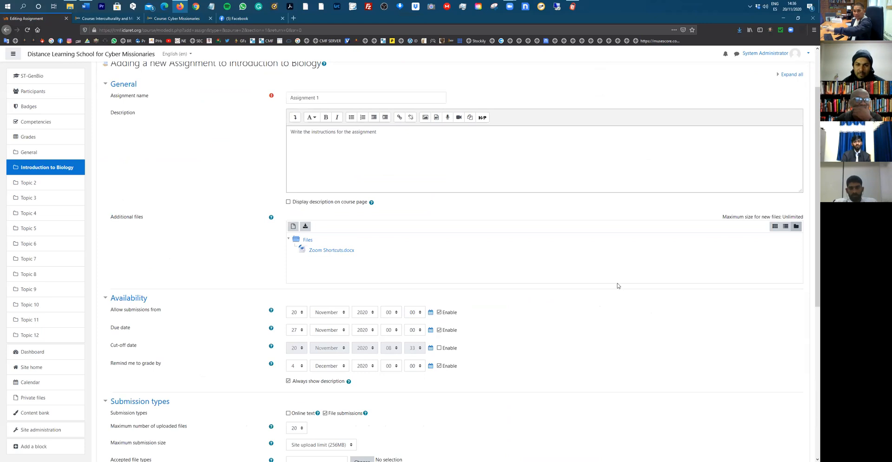
scroll(585, 288, down, 3)
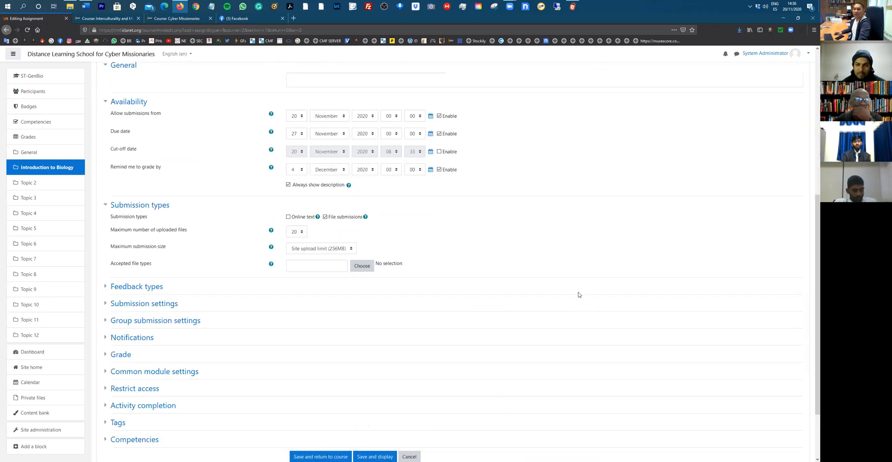
scroll(579, 294, down, 3)
scroll(493, 213, up, 1)
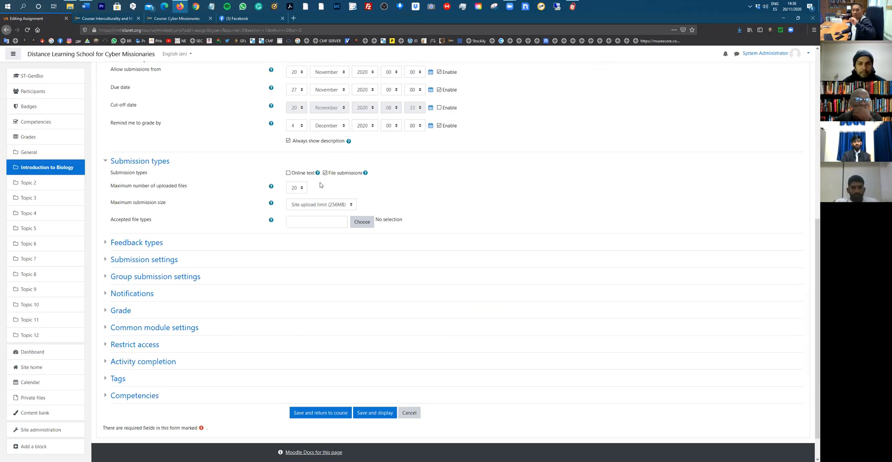
click(288, 173)
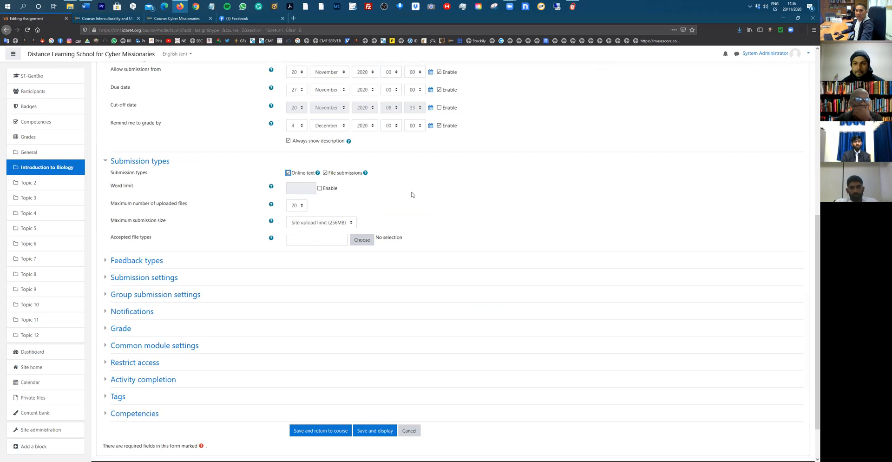
Open the Video Editing Course from the Cyber Missionaries course and view the Assignment 1 - Tarea 1 activity in its Premiere Pro section.
click(176, 18)
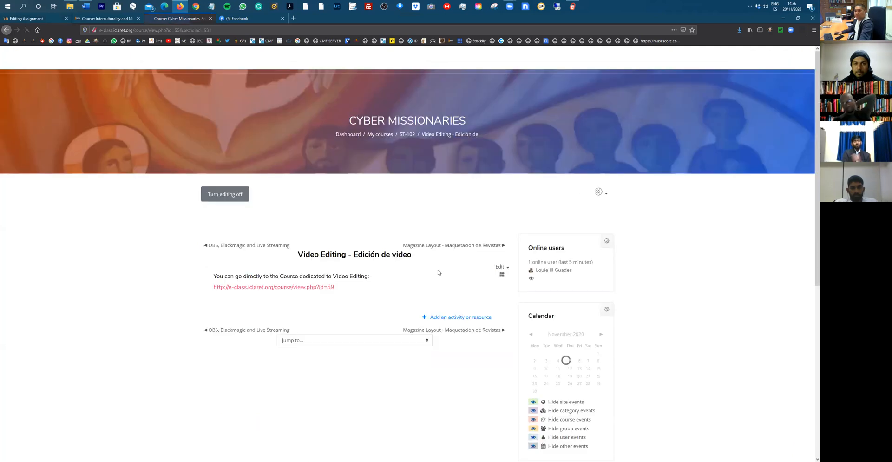
click(297, 288)
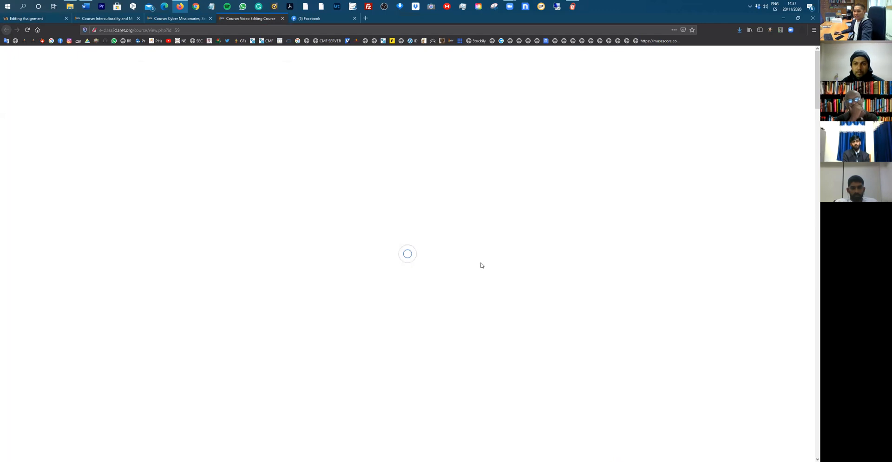
scroll(295, 257, down, 2)
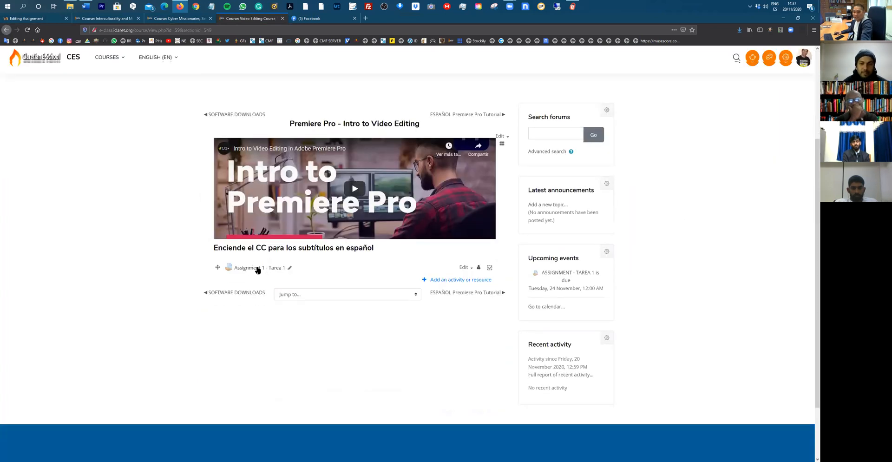
click(258, 269)
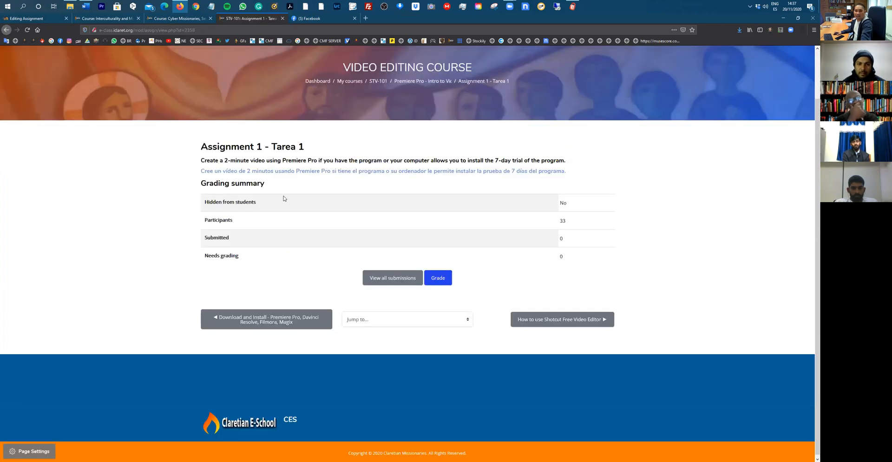
Return to the Introduction to Biology assignment form and disable File submissions.
click(106, 20)
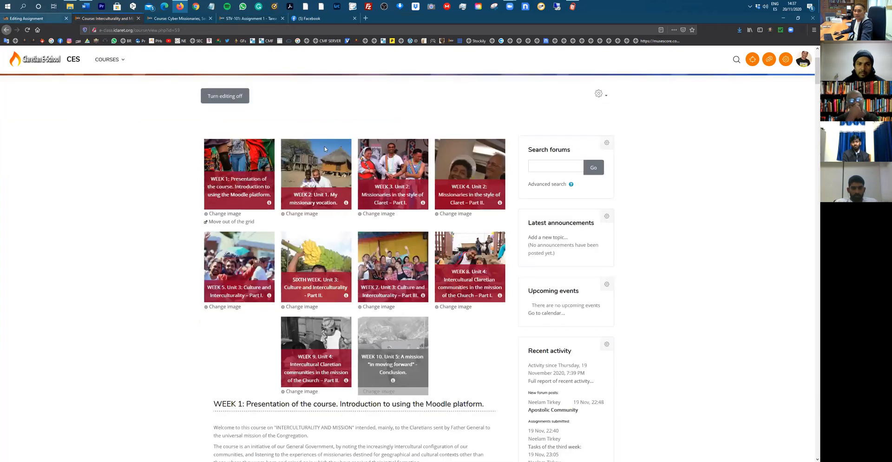
click(58, 18)
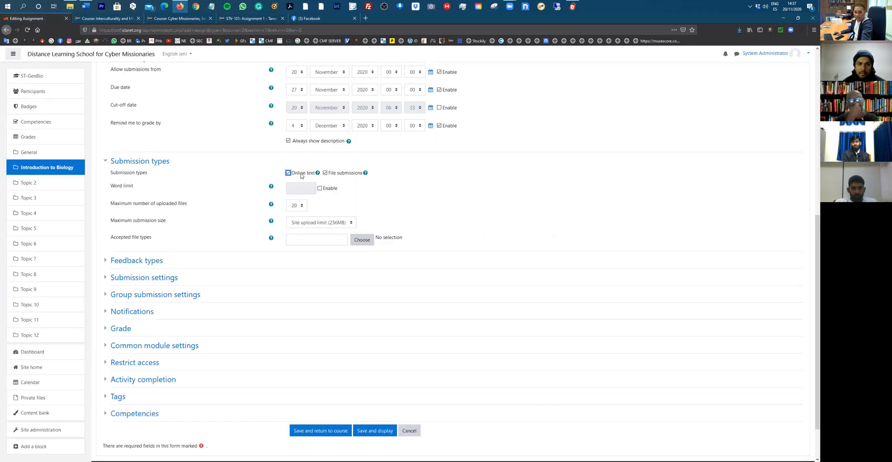
click(326, 174)
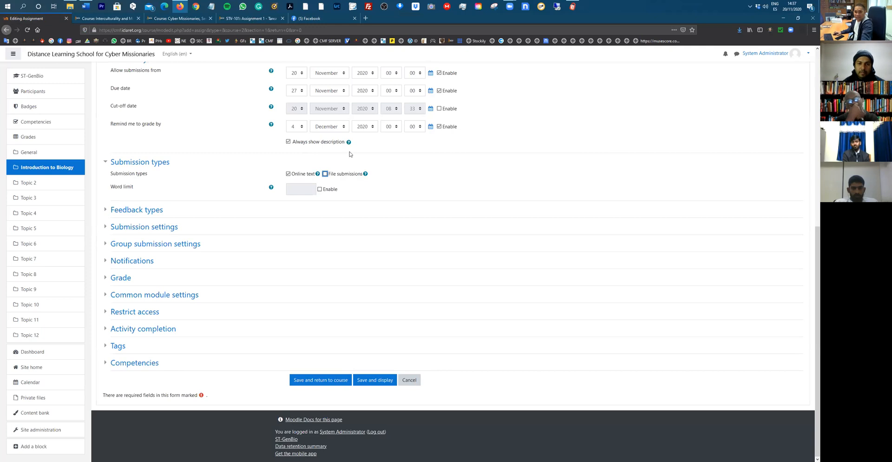
View all submissions for Assignment 1 - Tarea 1 in the Video Editing Course and go back to its Premiere Pro section.
click(251, 19)
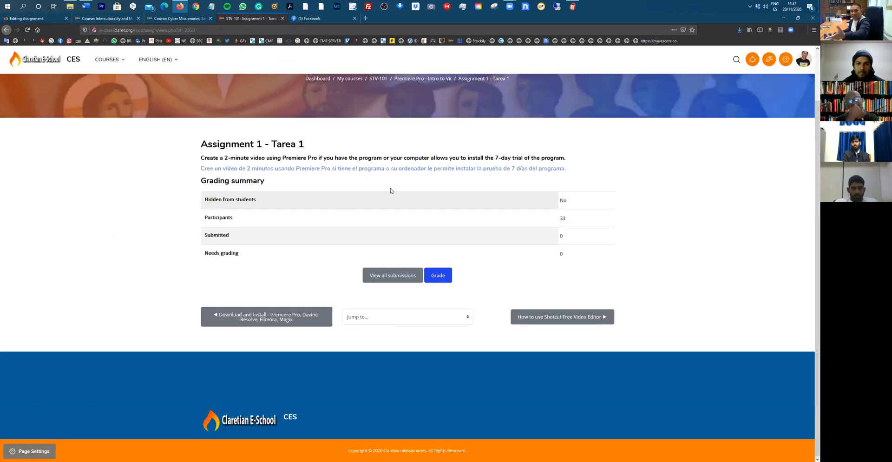
click(389, 276)
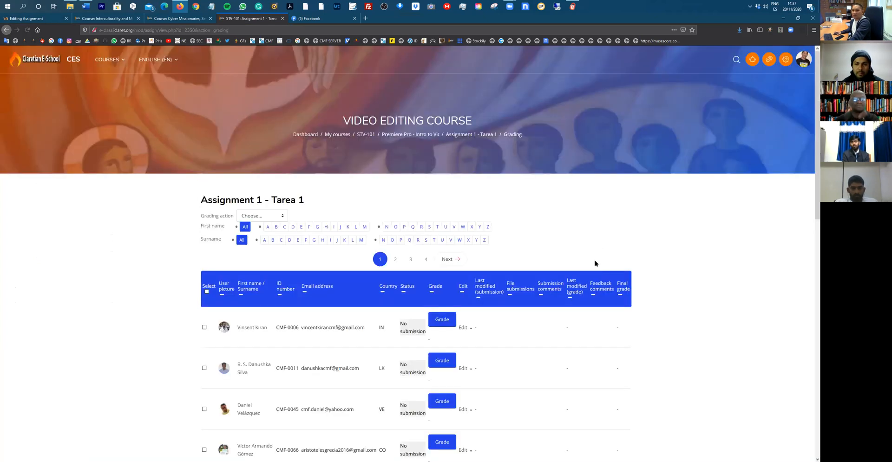
click(5, 30)
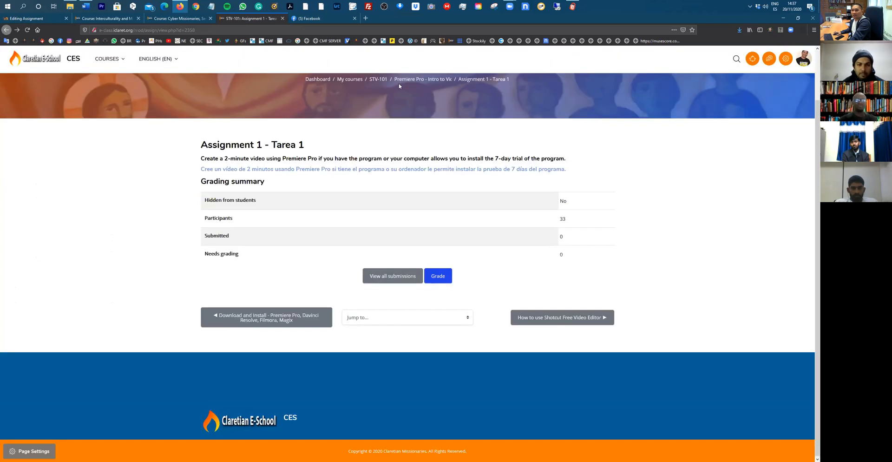
click(398, 80)
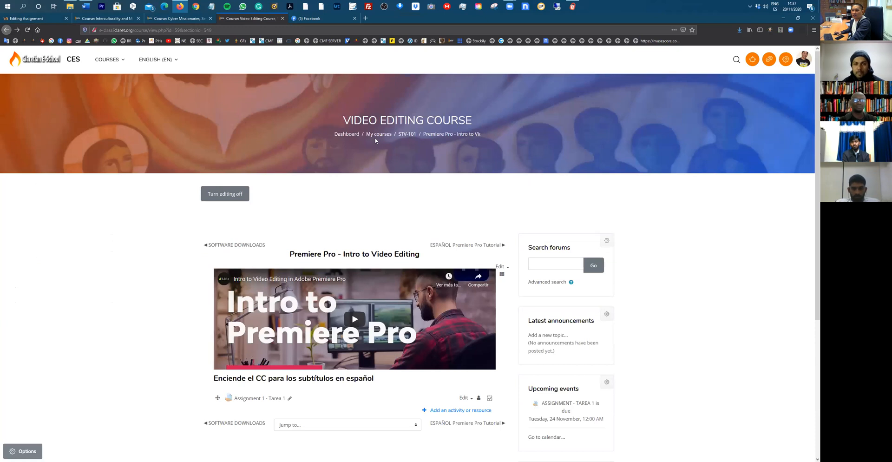
Browse all courses to the Science and Technology category and view its Social Media subcategory.
click(107, 60)
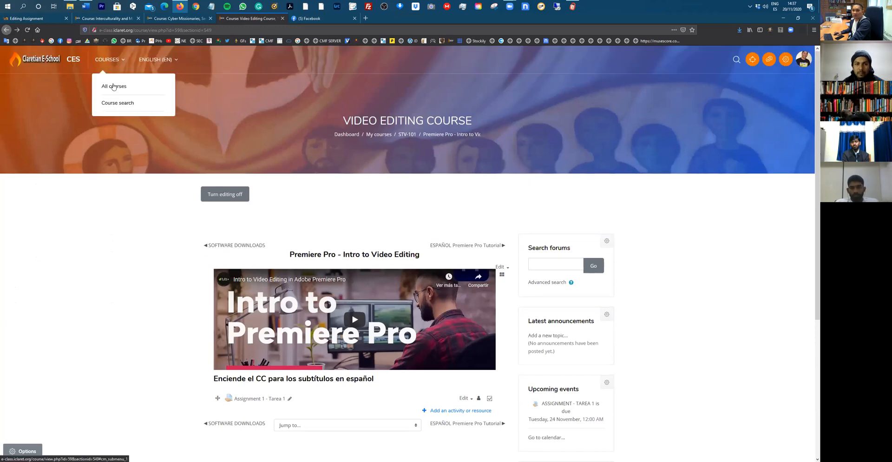
click(113, 86)
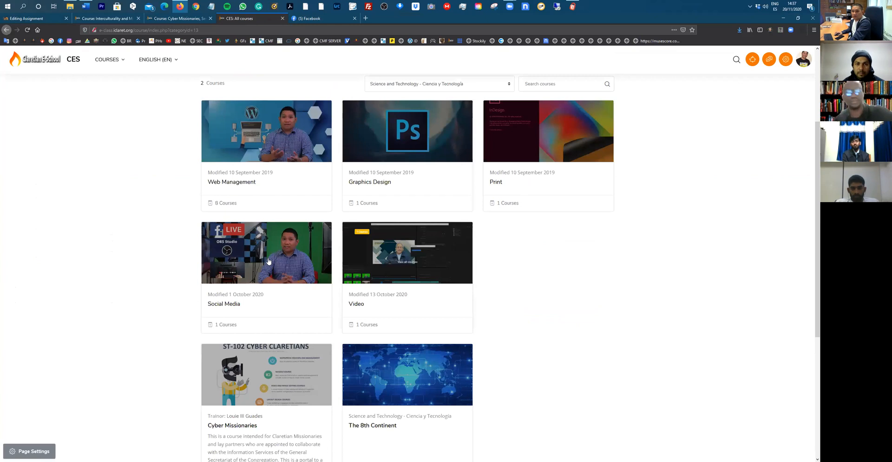
click(268, 261)
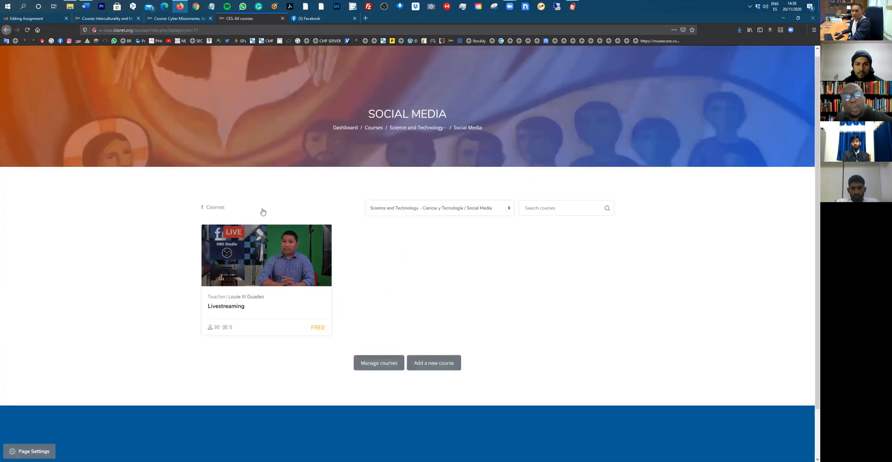
scroll(633, 203, down, 1)
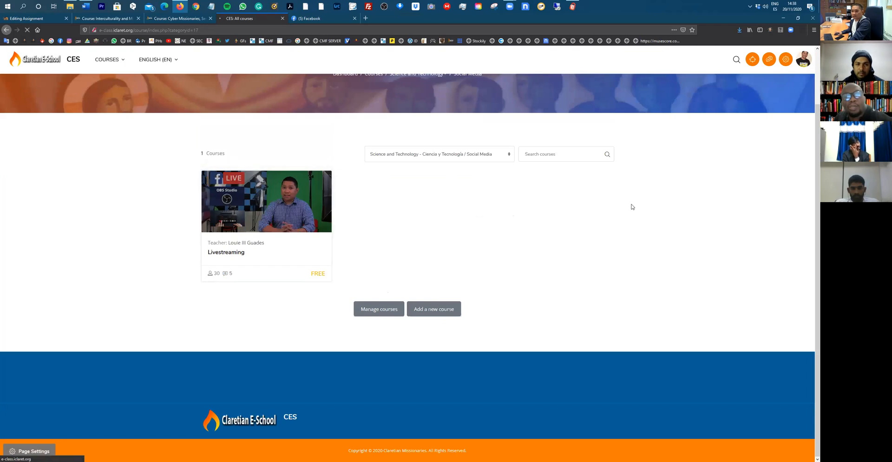
Open the Livestreaming course and view the grading summary of its 02 Assignment 01 - Tarea 01 activity.
scroll(625, 209, down, 6)
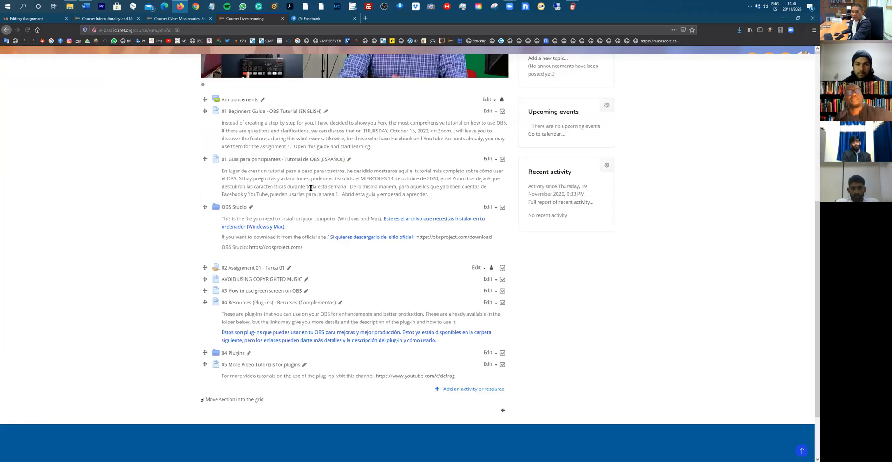
scroll(308, 193, down, 1)
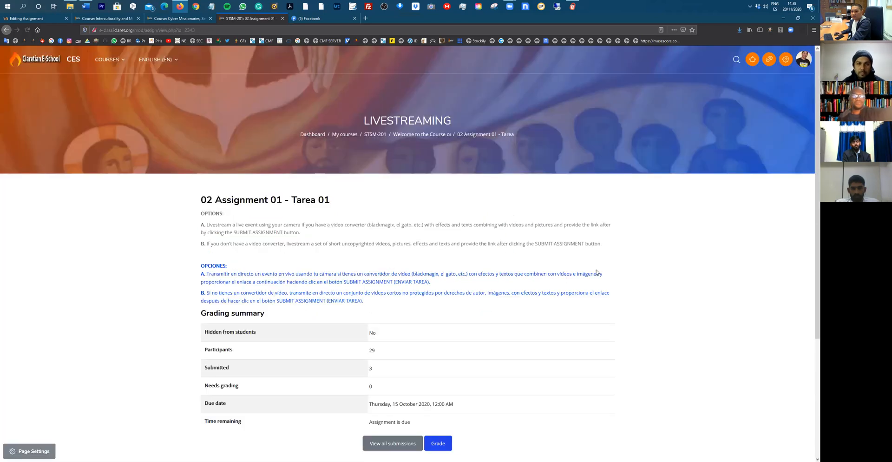
scroll(273, 275, down, 2)
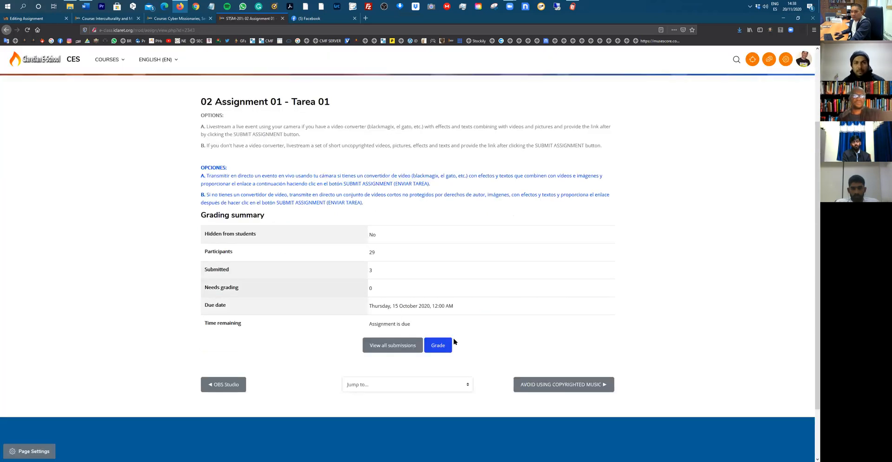
View all submissions for 02 Assignment 01 - Tarea 01 and look through the students' submission statuses and grades.
click(393, 344)
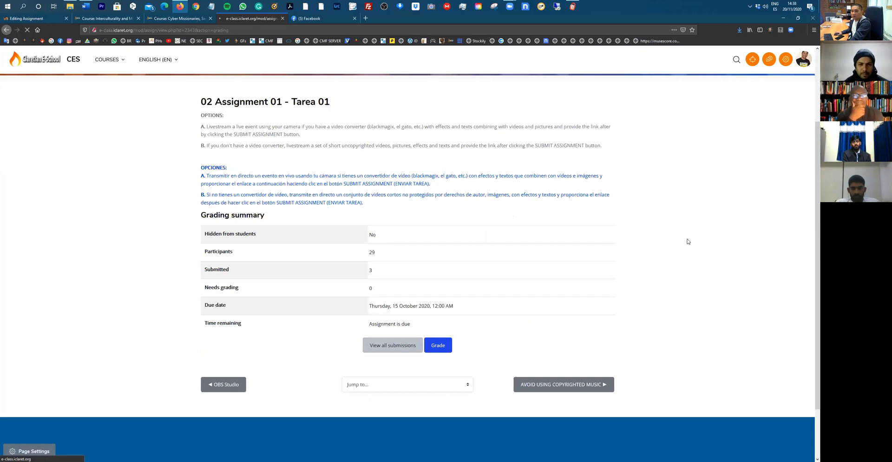
scroll(594, 256, down, 4)
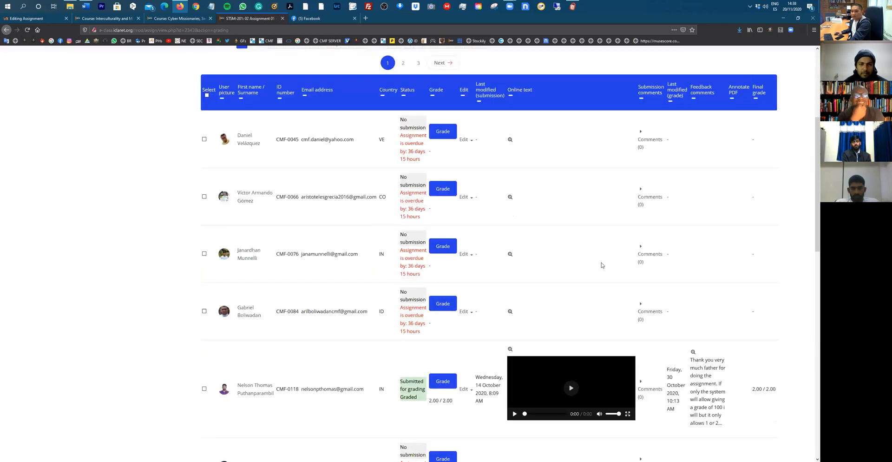
scroll(601, 264, down, 4)
scroll(545, 229, down, 1)
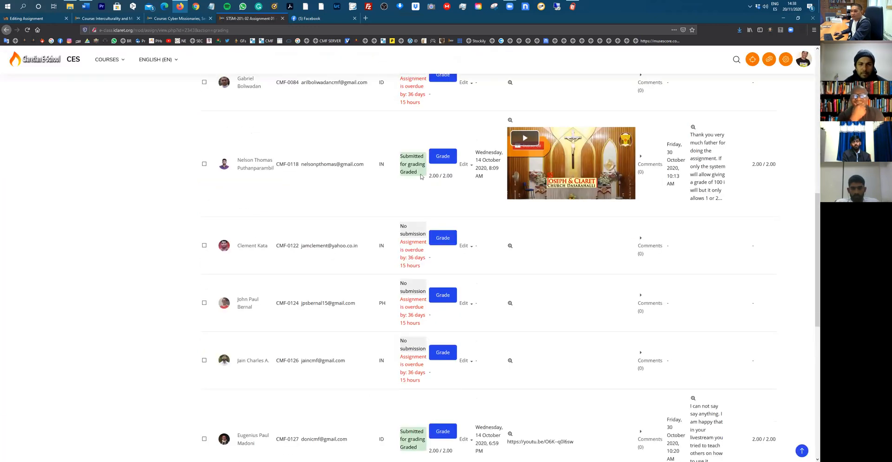
Open the graded church video submission, review its grade and feedback comments, and return to the full submissions list.
click(445, 157)
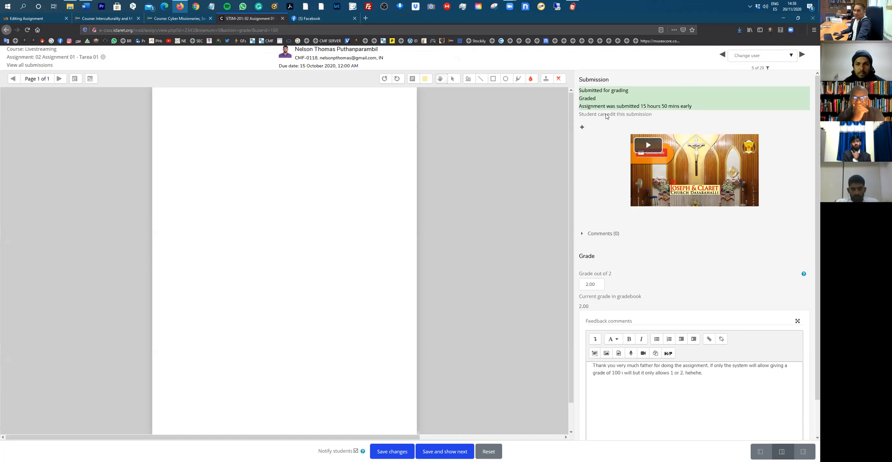
scroll(607, 119, down, 2)
scroll(628, 189, up, 2)
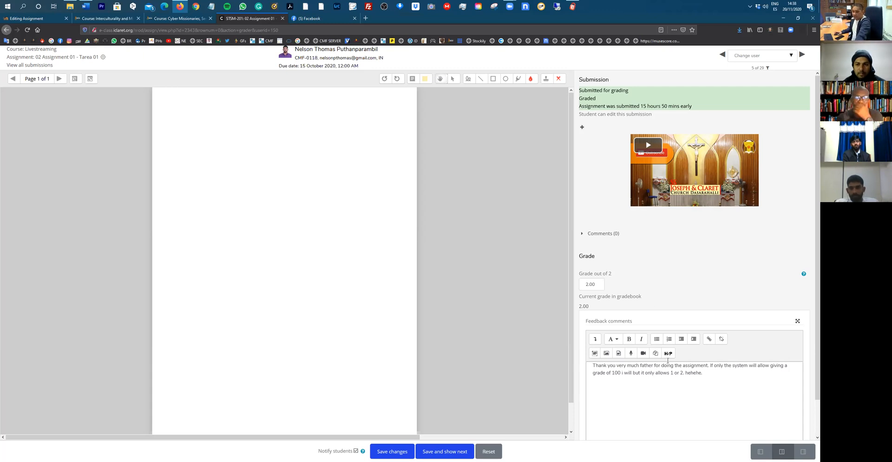
scroll(668, 361, down, 1)
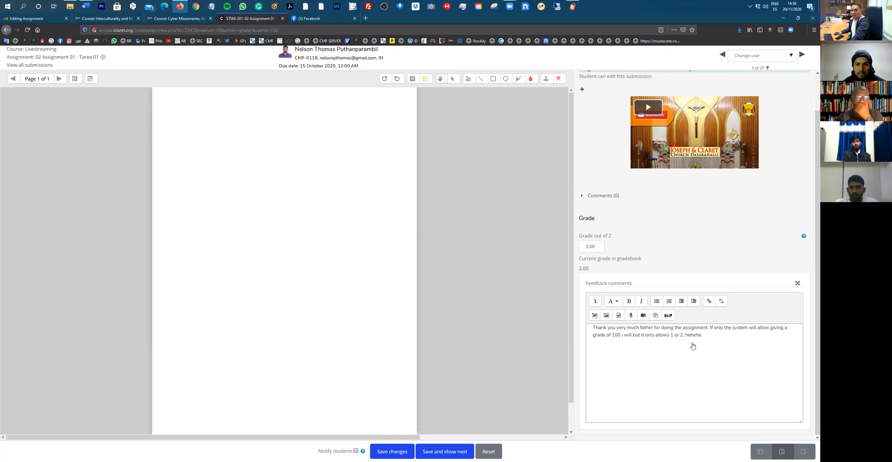
scroll(692, 345, up, 1)
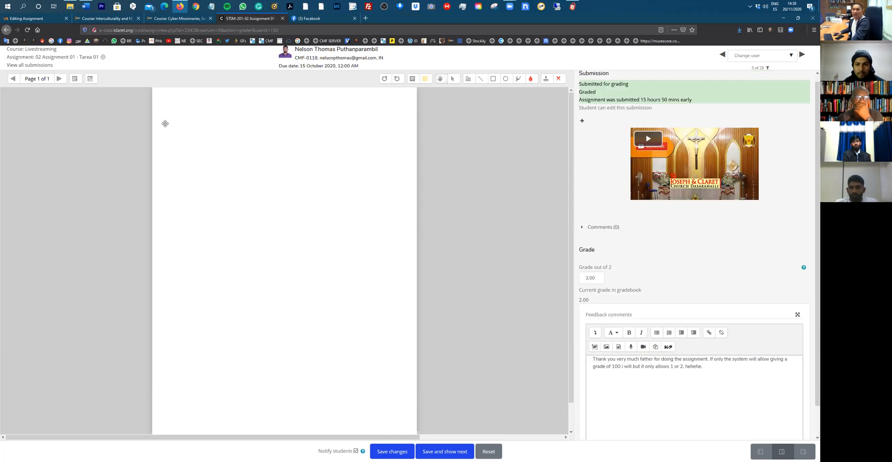
click(25, 66)
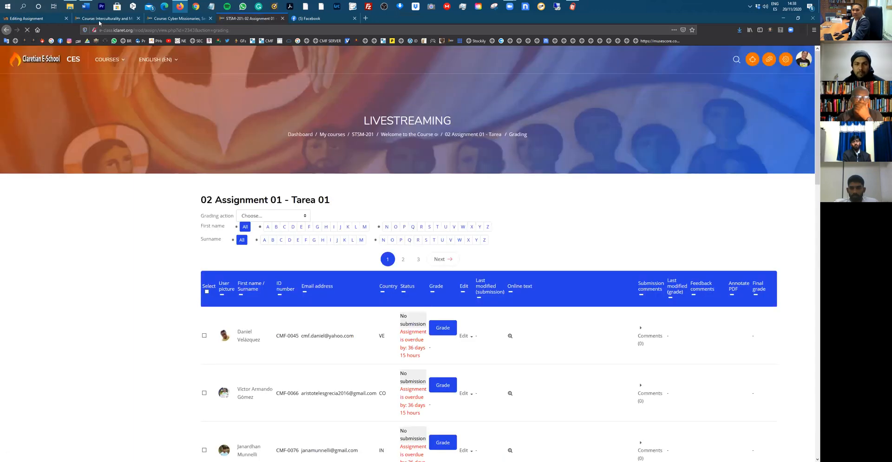
Return to the Introduction to Biology assignment form, enable File submissions and set the maximum number of uploaded files to 5.
click(40, 20)
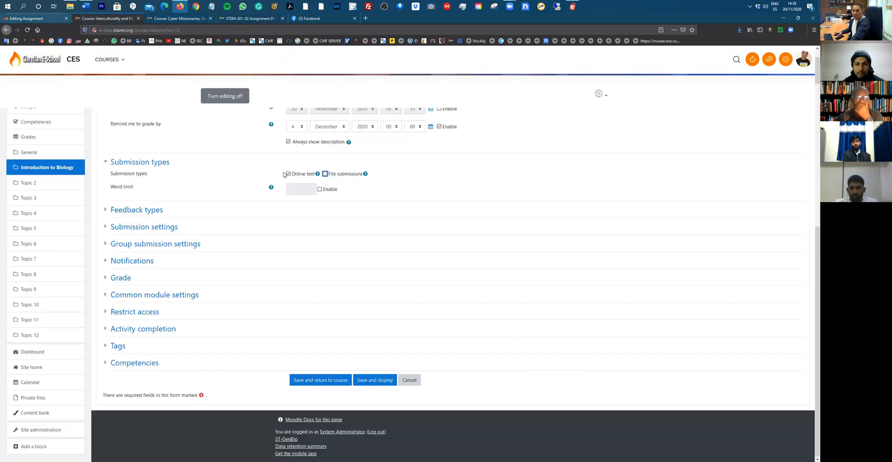
click(325, 173)
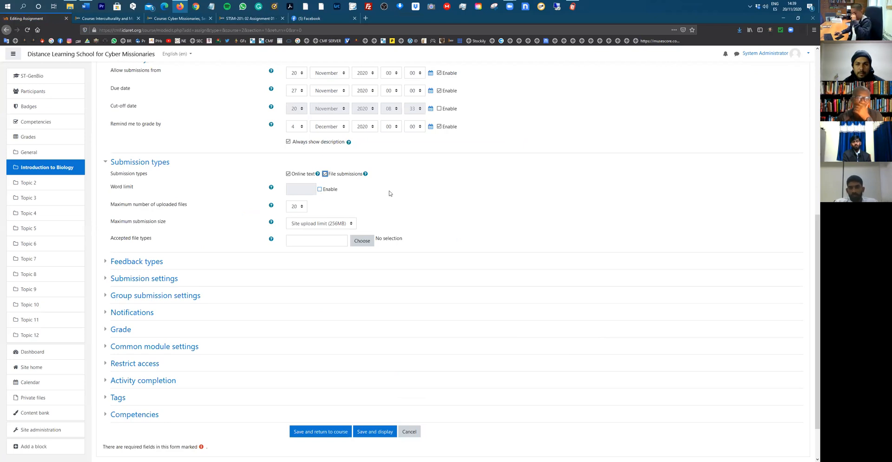
click(300, 208)
click(291, 217)
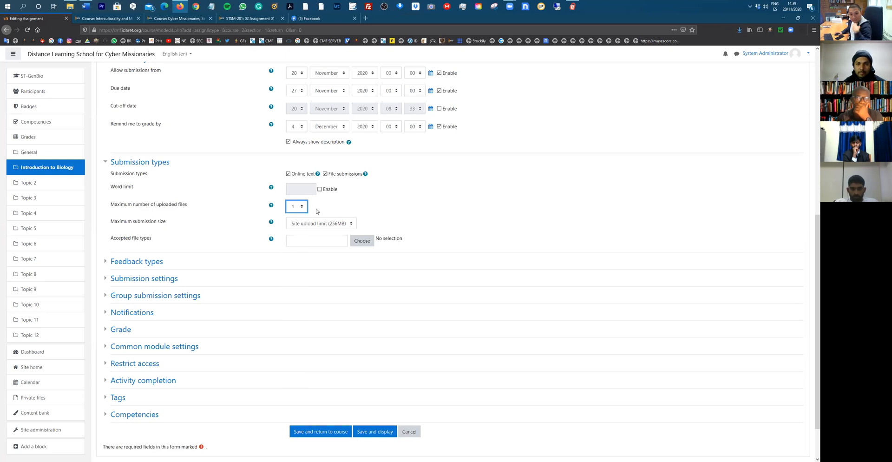
click(302, 208)
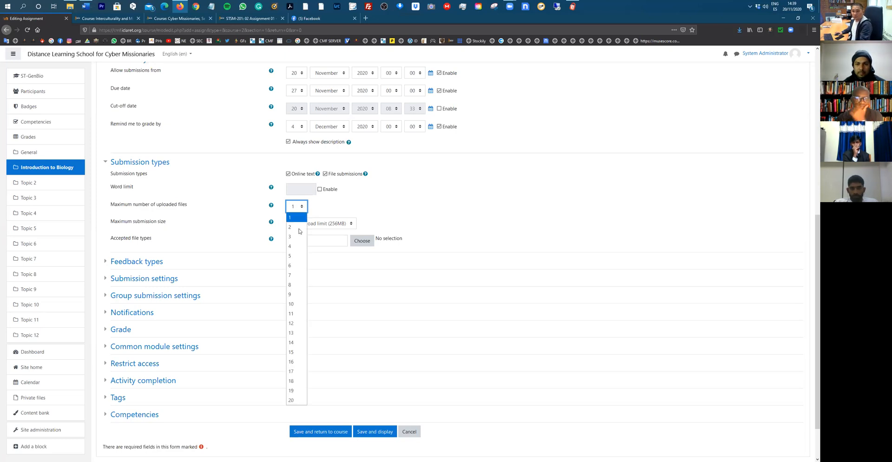
click(299, 229)
click(302, 208)
click(297, 257)
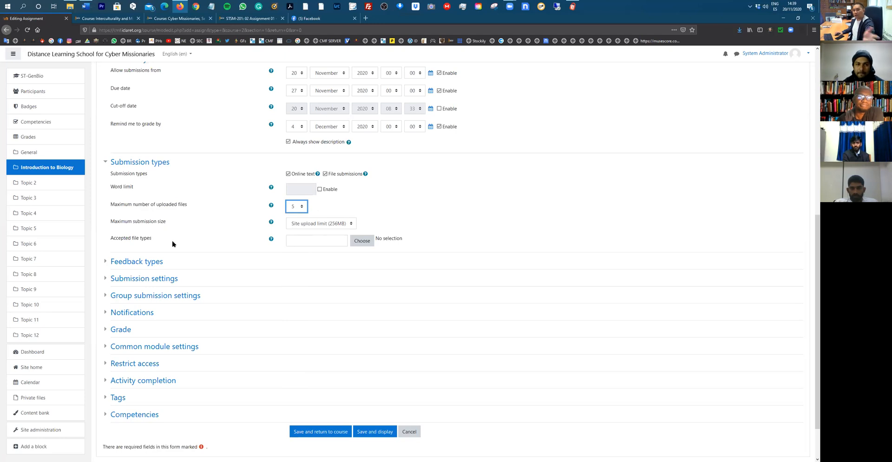
click(324, 239)
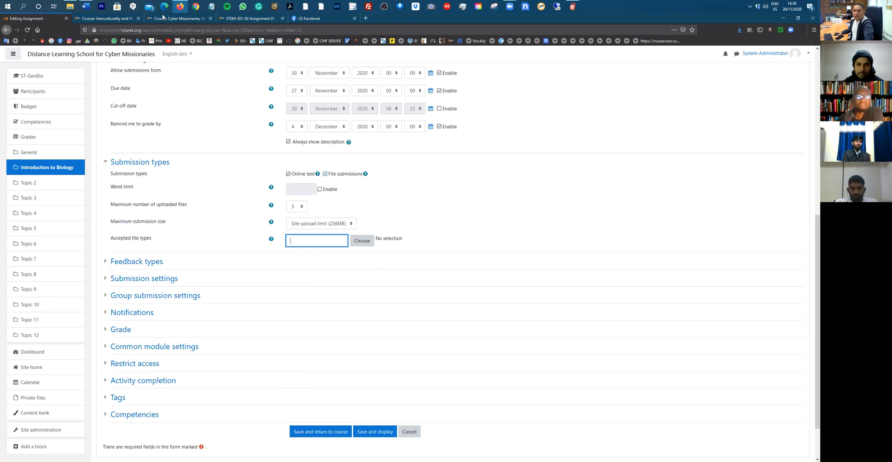
Switch to Week 8 of the Interculturality and Mission (FONTFROIDE) course and open its Eighth week task.
key(ctrl+Tab)
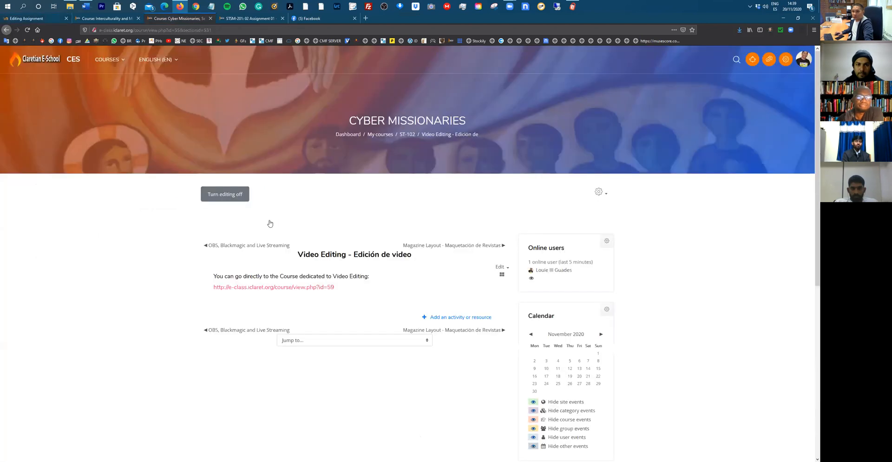
key(ctrl+shift+Tab)
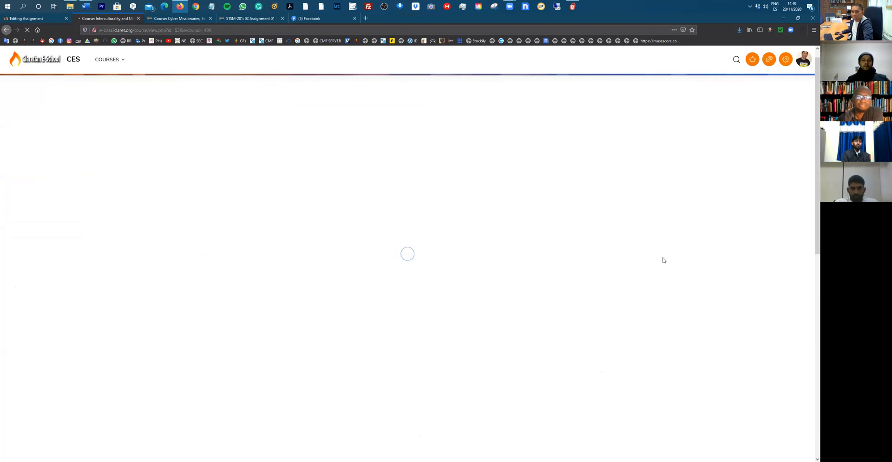
scroll(437, 304, down, 7)
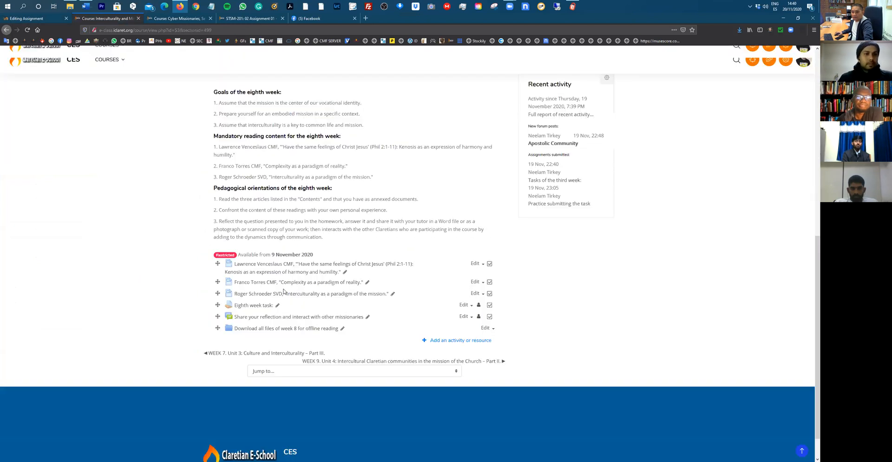
scroll(252, 275, down, 1)
click(253, 272)
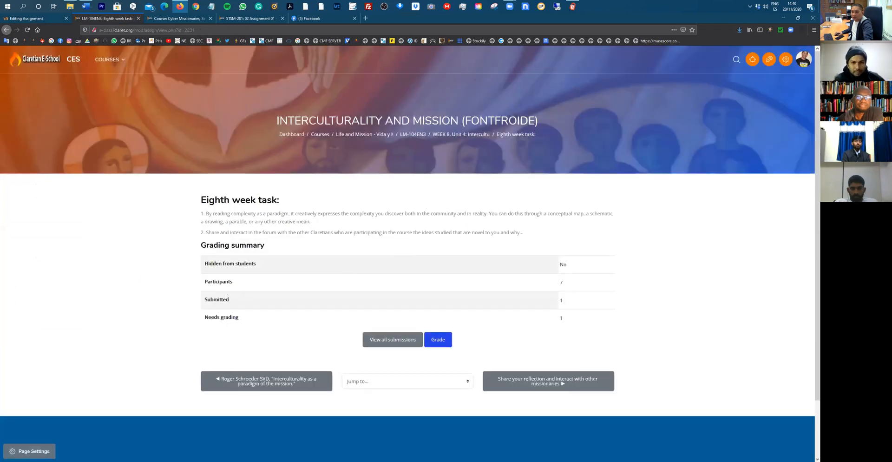
View all submissions for the Eighth week task and open the profile of the participant who submitted work.
click(413, 344)
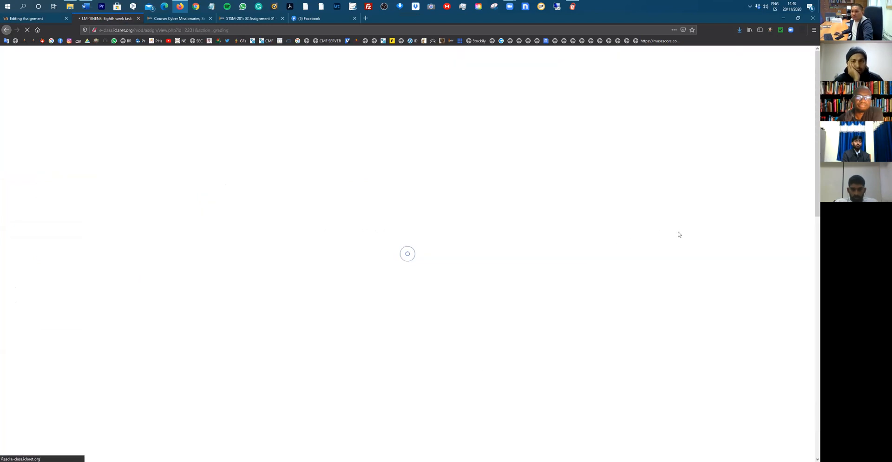
scroll(697, 241, down, 3)
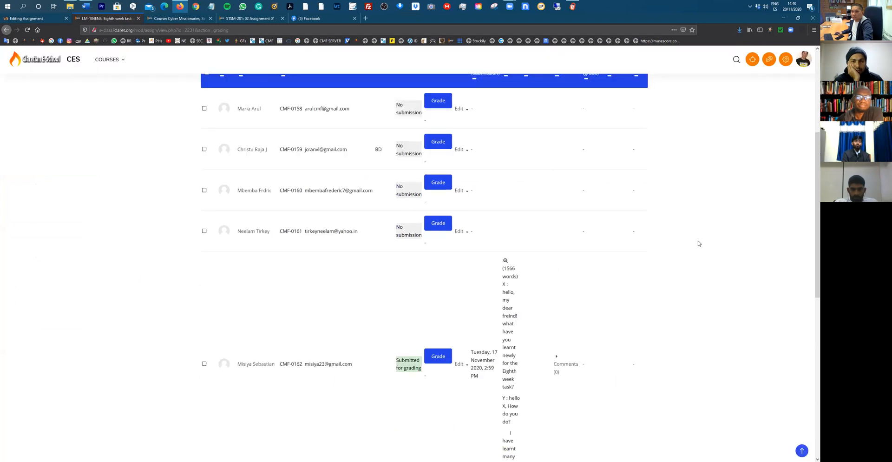
scroll(313, 215, down, 3)
scroll(319, 179, down, 1)
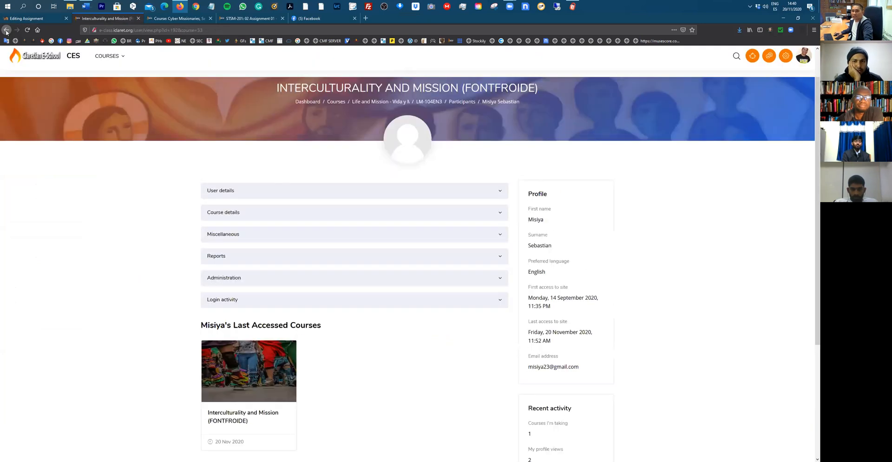
Leave the participant's profile, view the grading page of their Eighth week task submission and return to the submissions list.
click(6, 31)
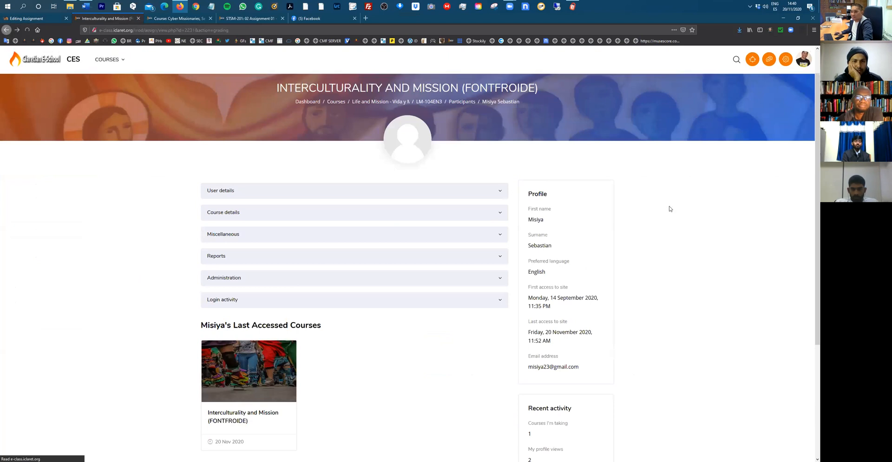
scroll(423, 162, down, 1)
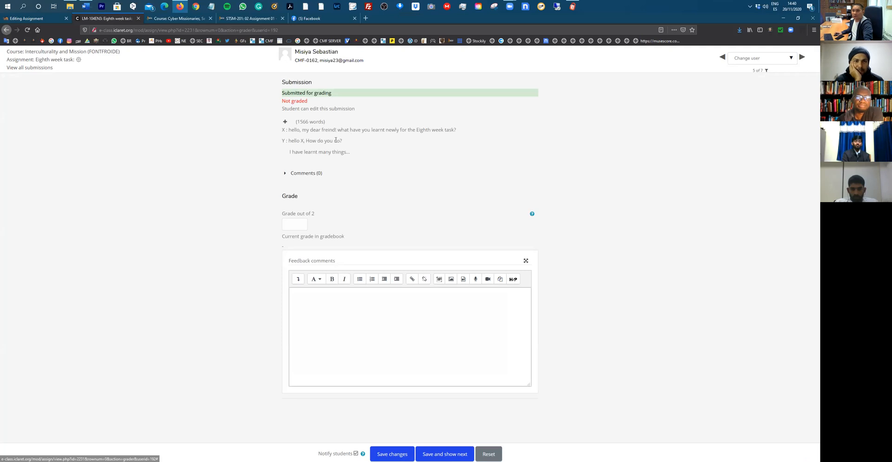
click(7, 30)
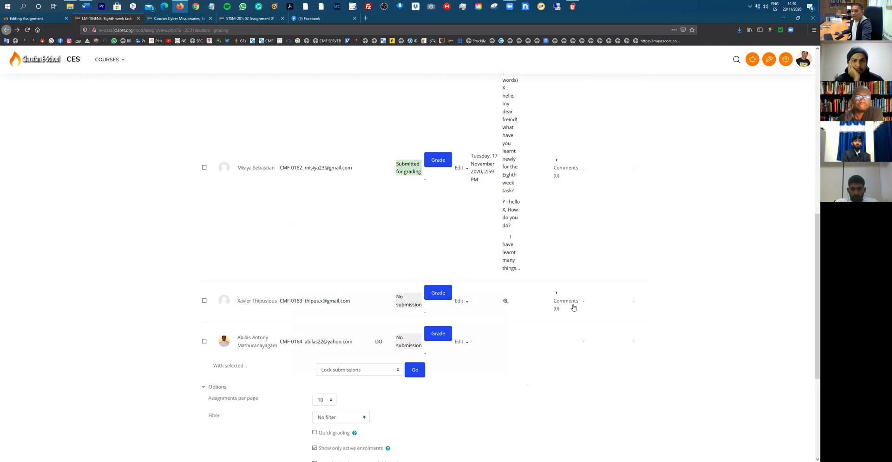
Go back from the Eighth week task submissions to the Week 8 section and on to the Life and Mission course category.
scroll(597, 292, up, 3)
scroll(378, 139, up, 6)
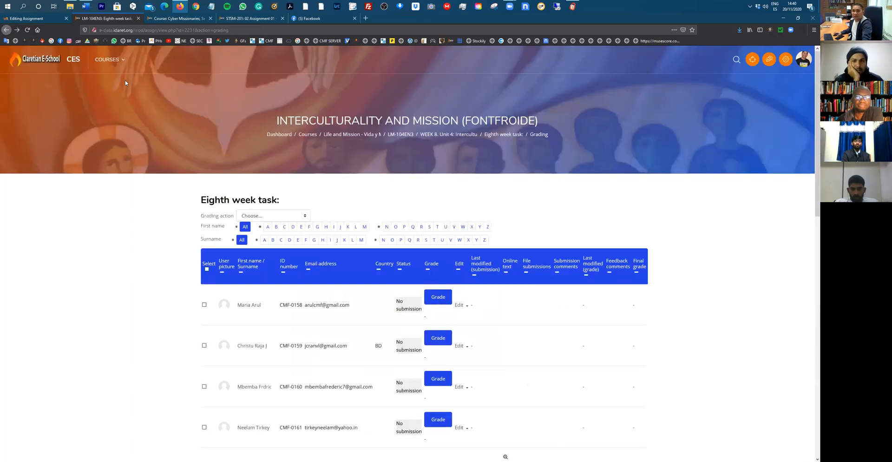
click(6, 29)
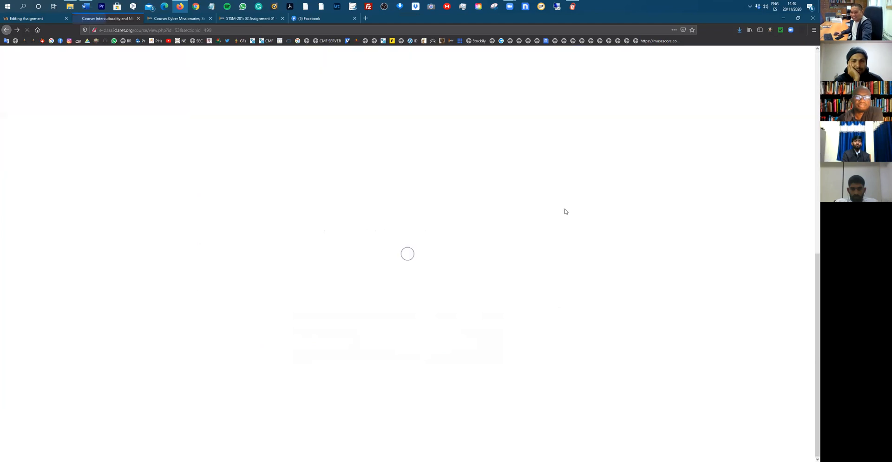
scroll(388, 141, up, 9)
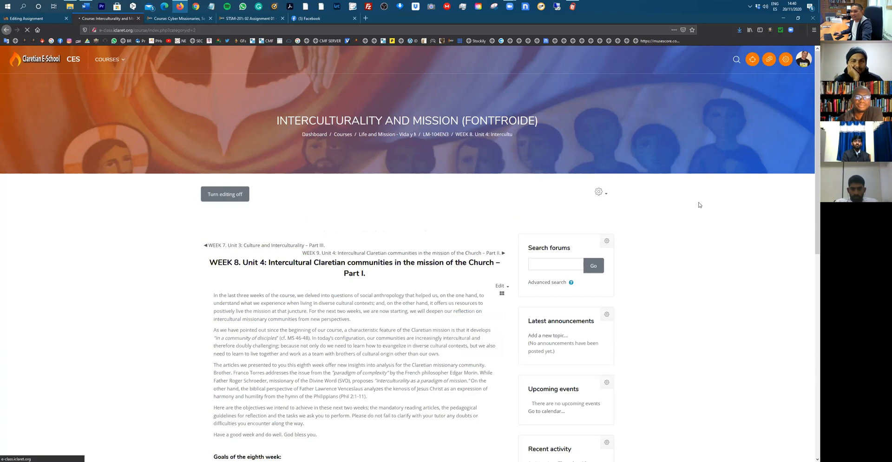
key(alt+Left)
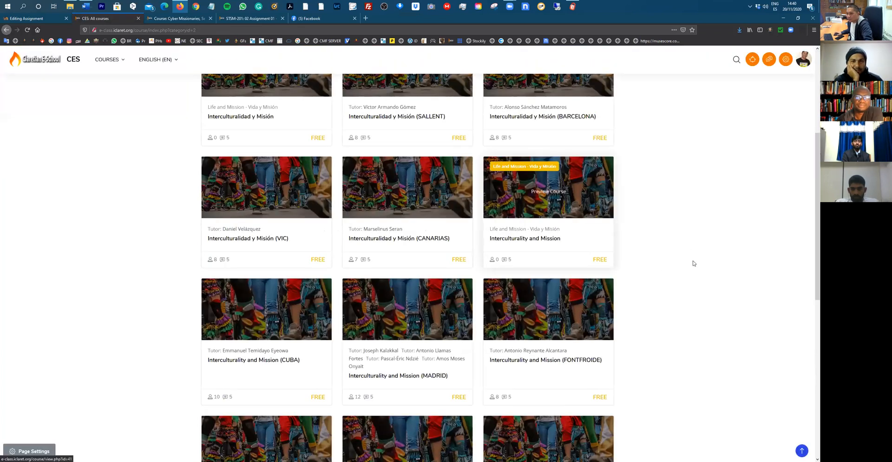
Open the Interculturalidad y Misión (CANARIAS) course from the category and view its Tareas de la sexta semana assignment.
scroll(694, 263, down, 3)
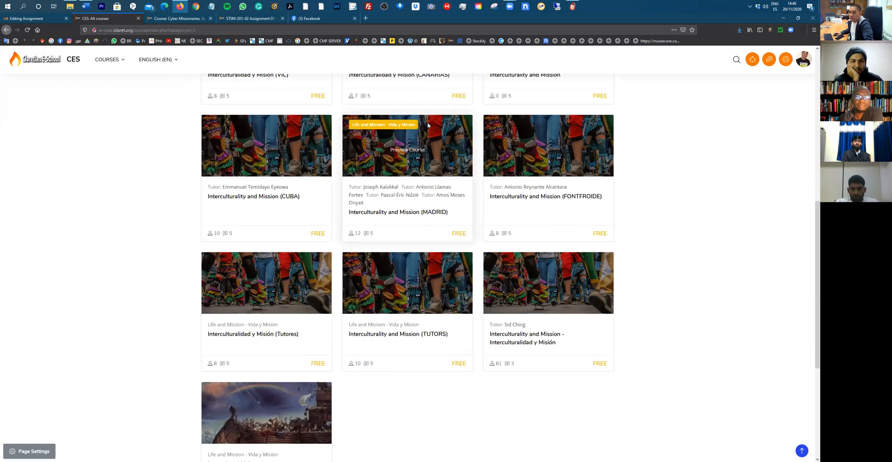
scroll(404, 306, up, 4)
click(404, 262)
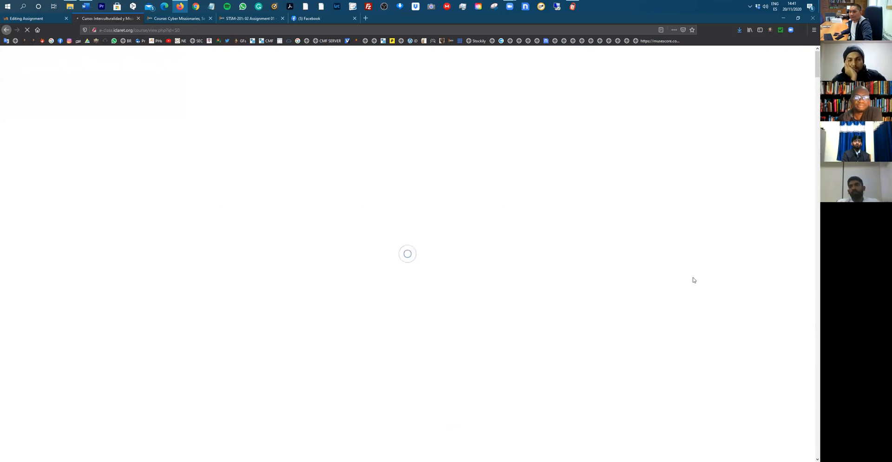
scroll(714, 212, down, 3)
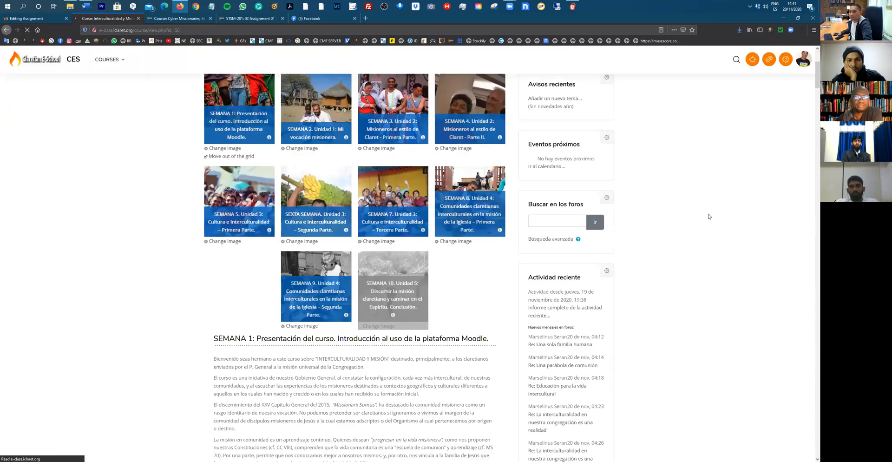
scroll(362, 302, down, 5)
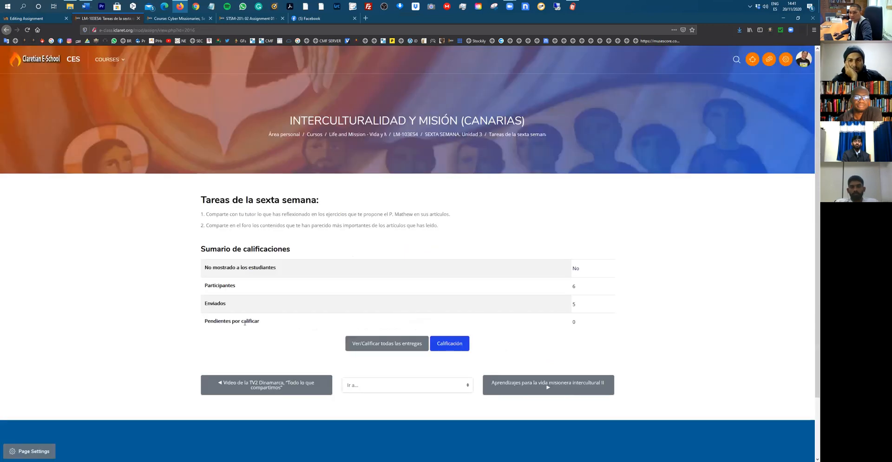
View all submissions for the Tareas de la sexta semana assignment and open the first participant's grading page with its feedback comments.
click(384, 344)
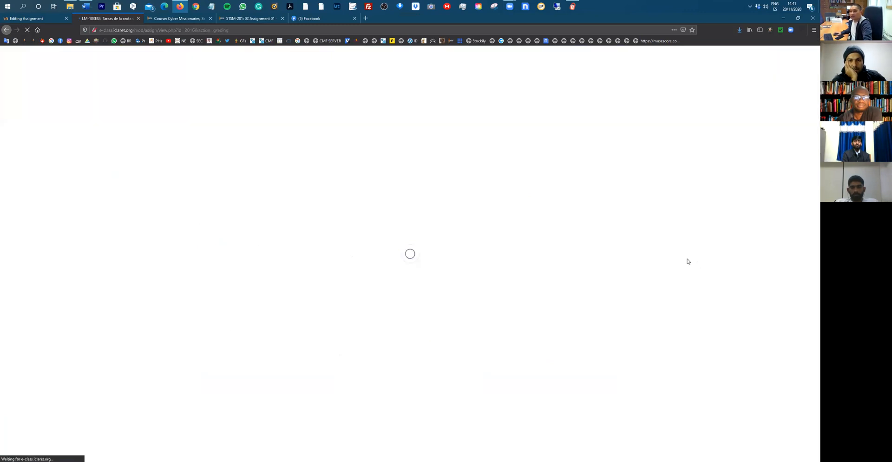
scroll(599, 262, down, 4)
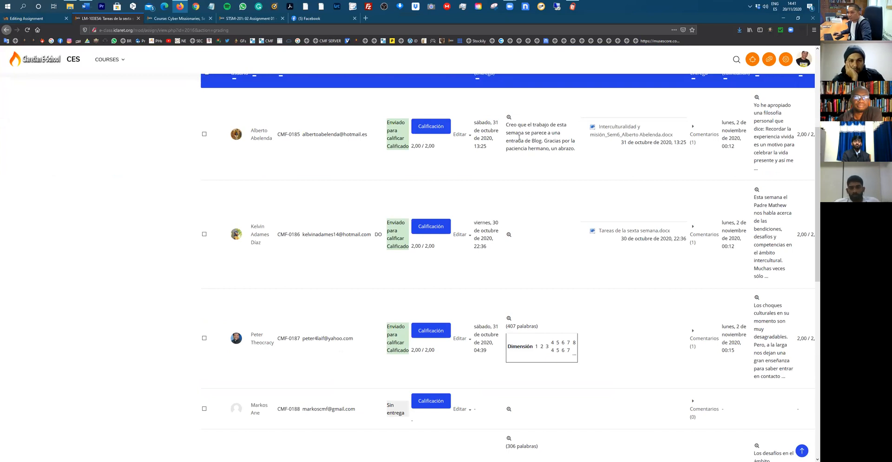
click(430, 126)
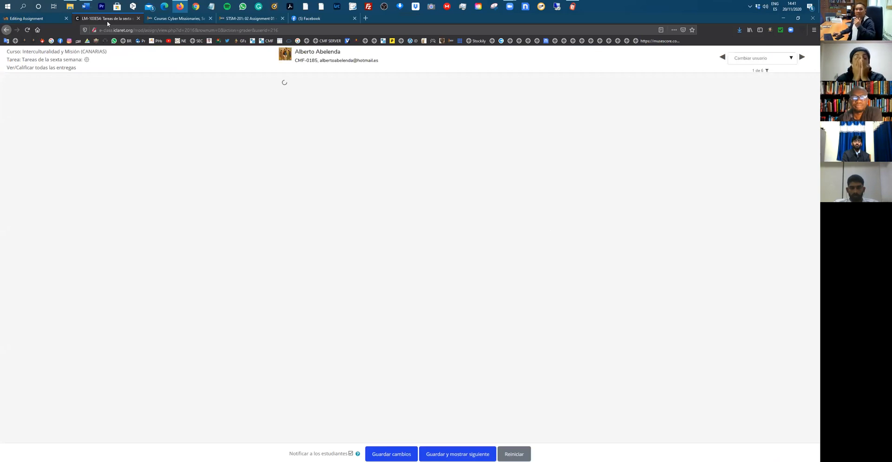
click(44, 20)
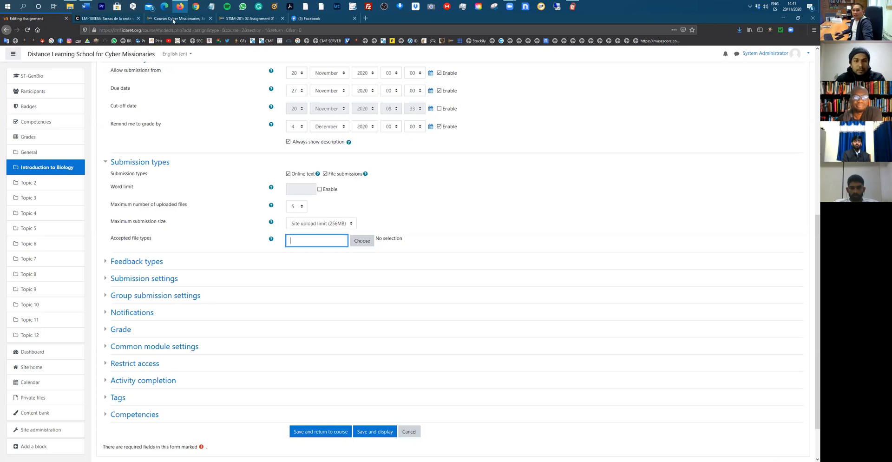
key(ctrl+Tab)
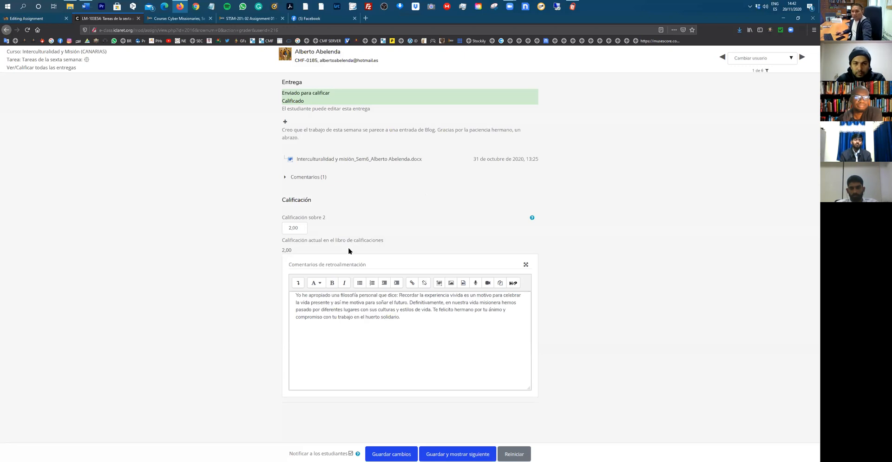
Expand the feedback types in the Introduction to Biology assignment form and disable Annotate PDF, keeping Feedback comments enabled.
click(27, 19)
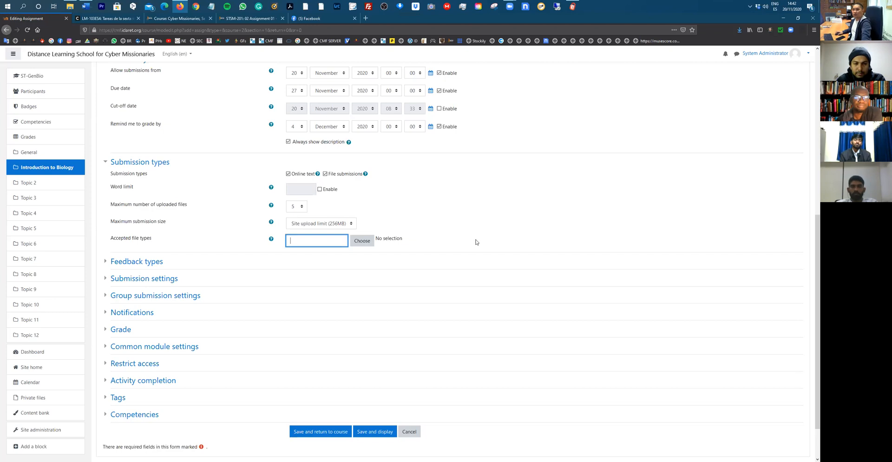
scroll(119, 212, down, 1)
click(122, 209)
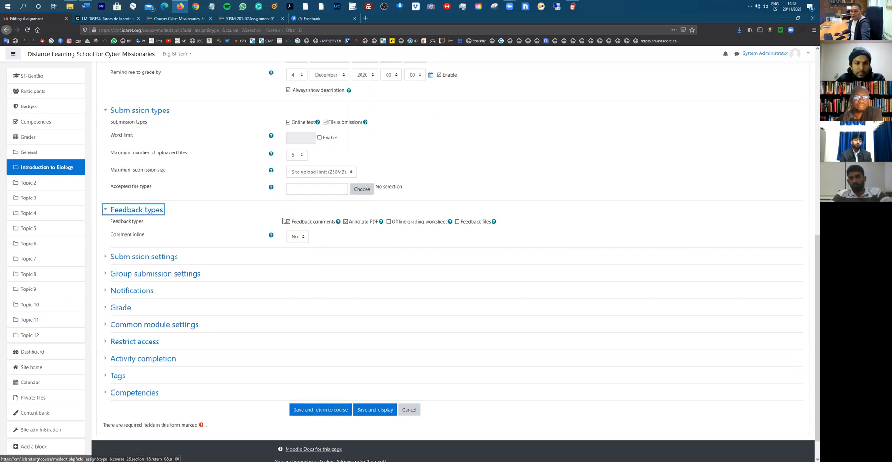
scroll(356, 211, down, 1)
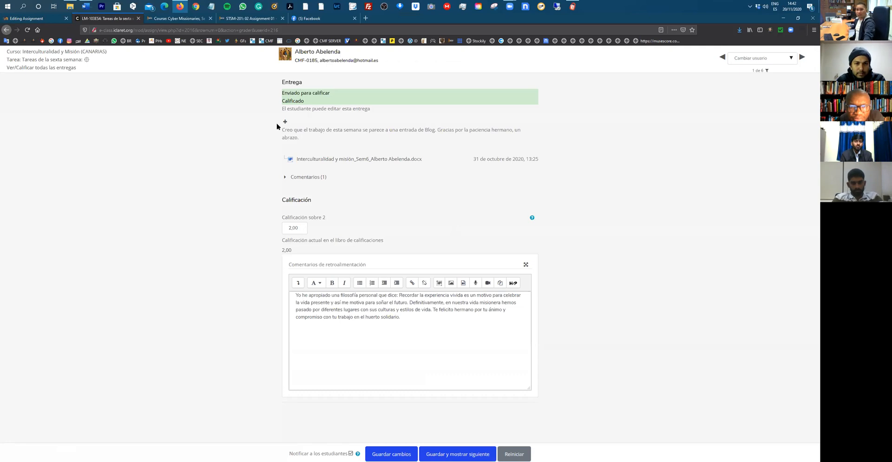
click(45, 19)
click(346, 192)
Expand and review the assignment's submission, group submission and notification settings.
click(154, 227)
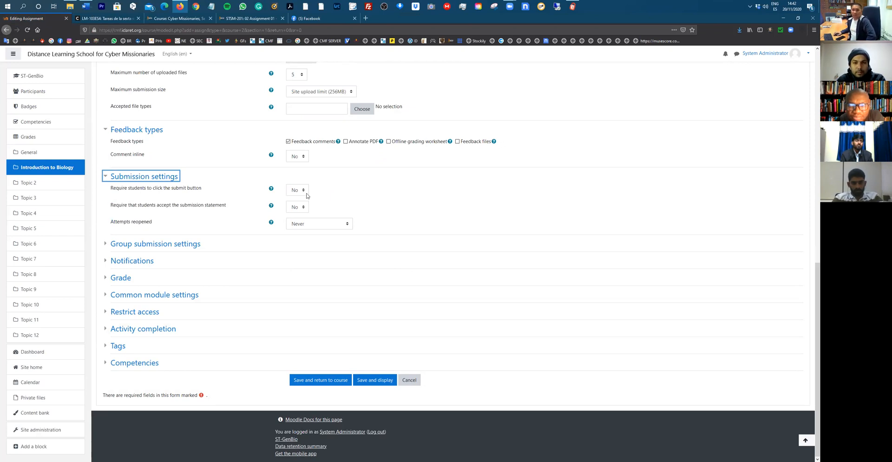
click(169, 243)
scroll(483, 241, down, 1)
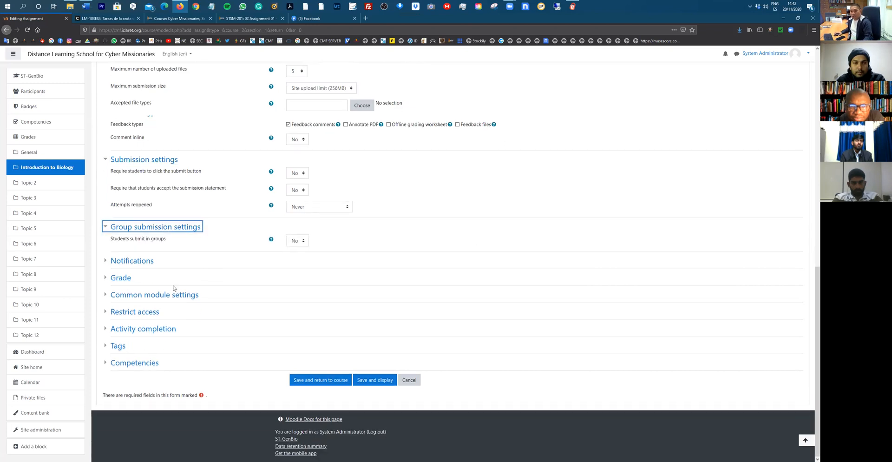
click(131, 262)
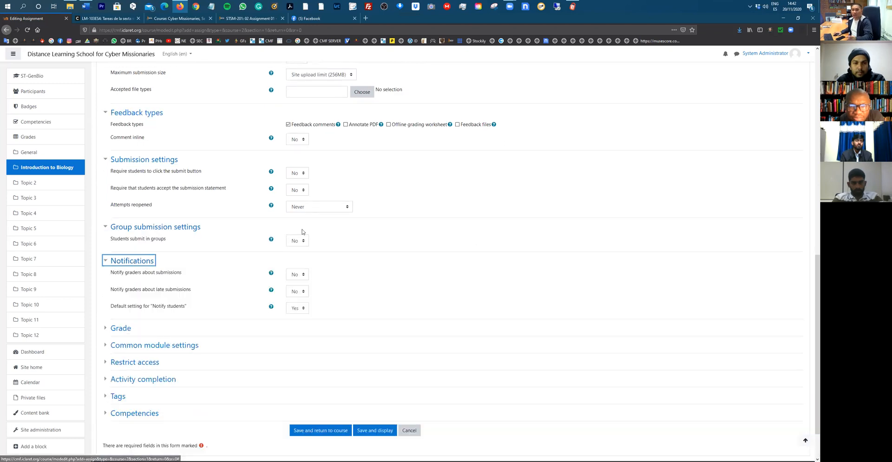
scroll(301, 232, down, 1)
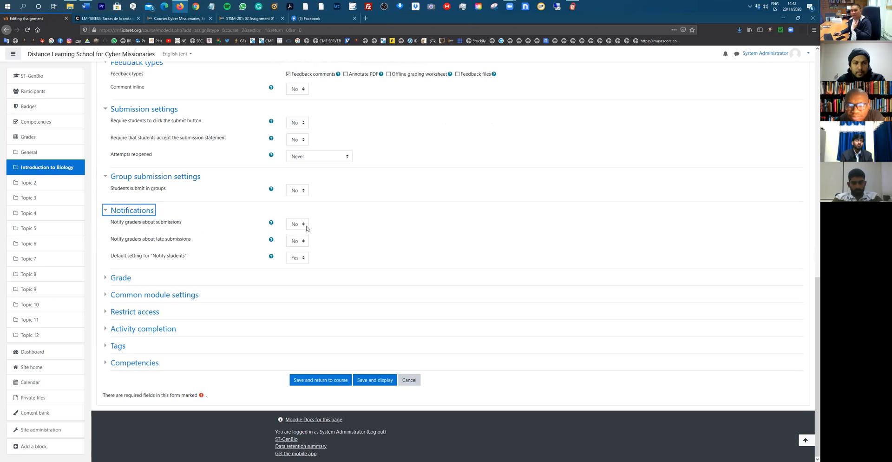
Expand the assignment's Grade settings and examine the grade type, grading method and marking options.
click(127, 276)
scroll(509, 233, down, 3)
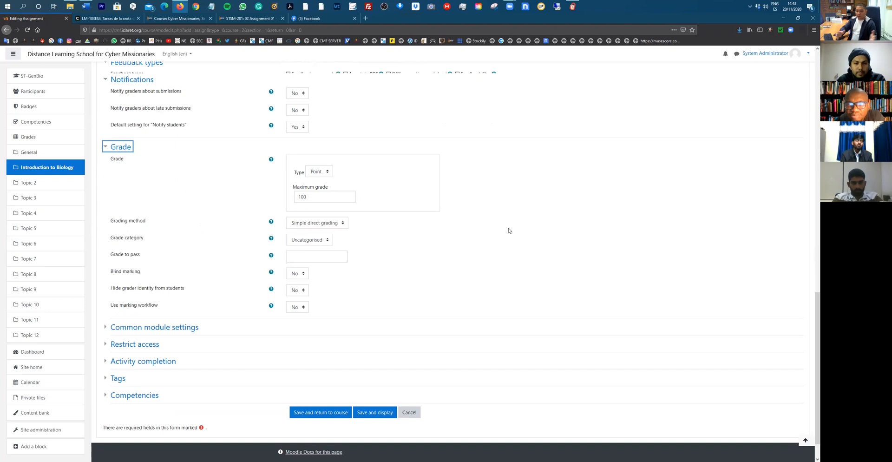
scroll(508, 230, down, 1)
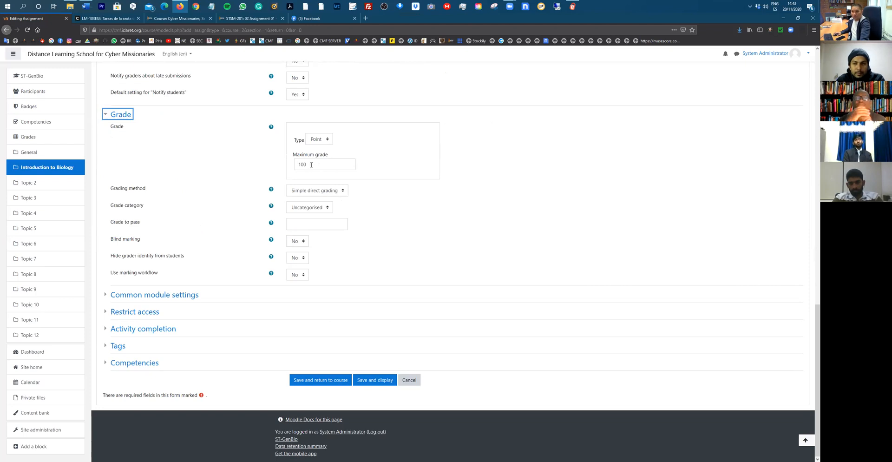
Set the assignment's maximum grade to 5 and its grade to pass to 3.
drag(311, 164, 287, 169)
key(BackSpace)
text(5)
text(1)
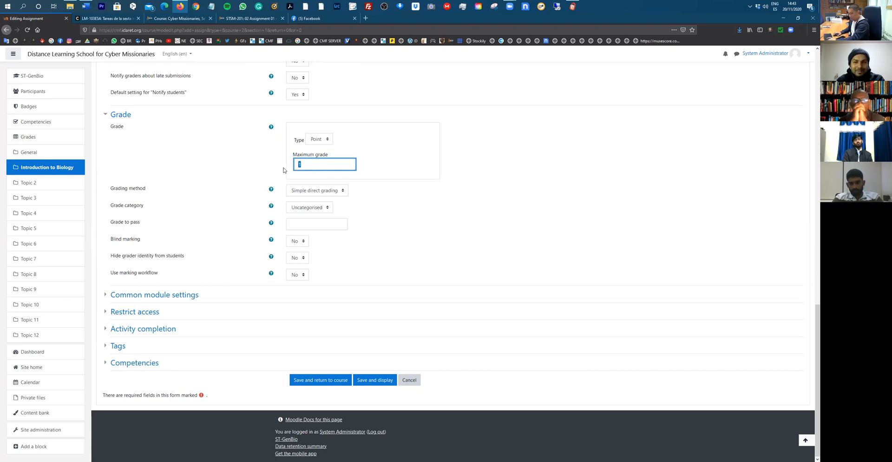
text(5)
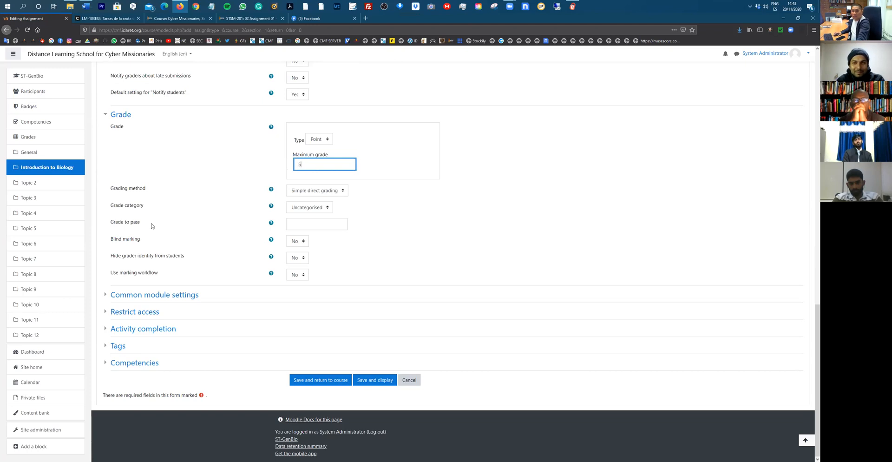
click(294, 227)
text(3)
key(BackSpace)
text(5)
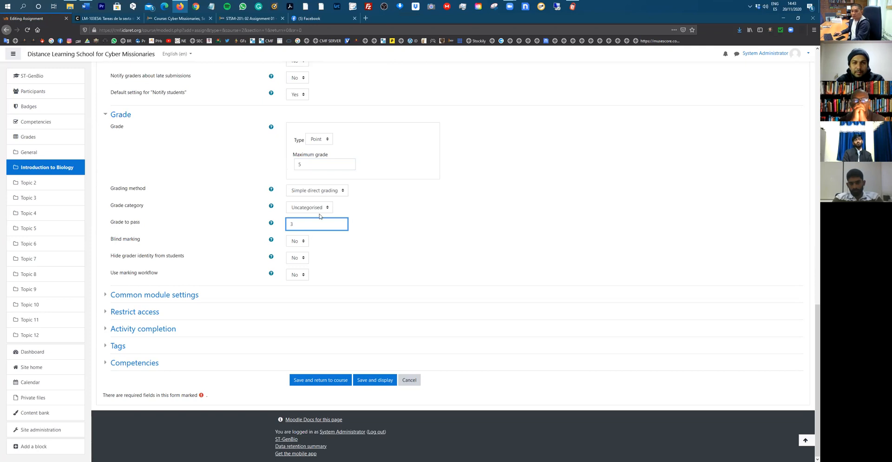
Set both the assignment's maximum grade and its grade to pass to 2.
double_click(299, 164)
text(2)
click(287, 225)
double_click(287, 225)
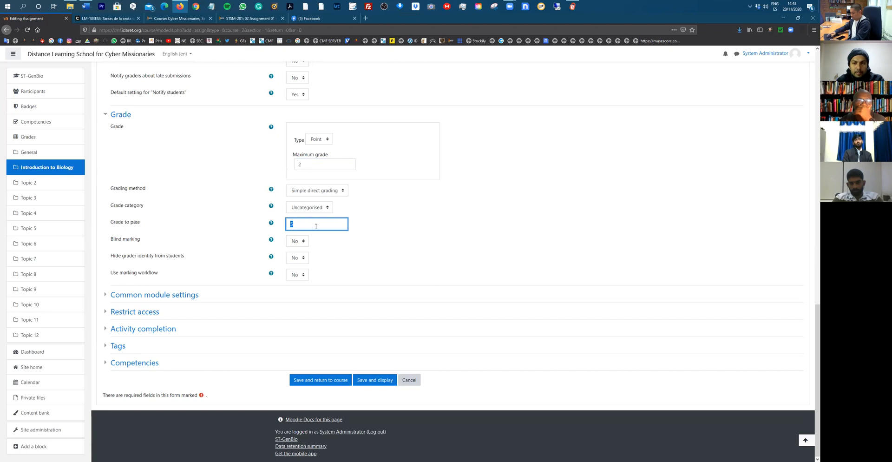
text(2)
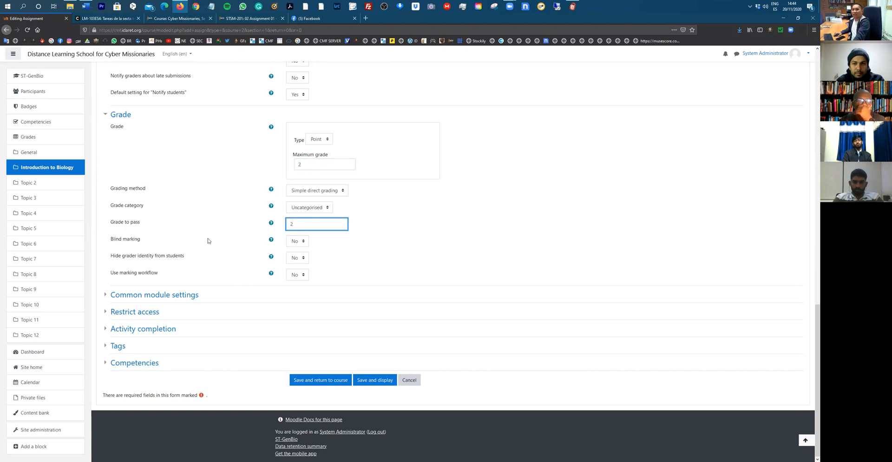
Expand the common module settings and access restrictions, and examine the available restriction types without adding one.
click(140, 298)
click(135, 311)
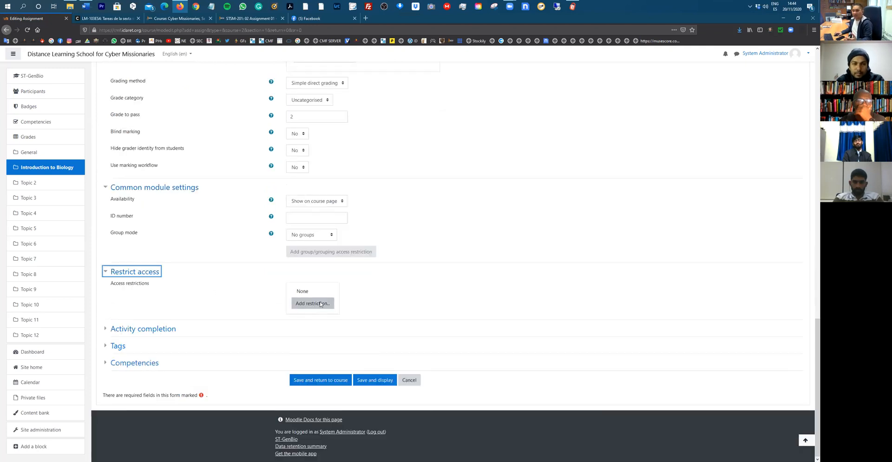
click(320, 304)
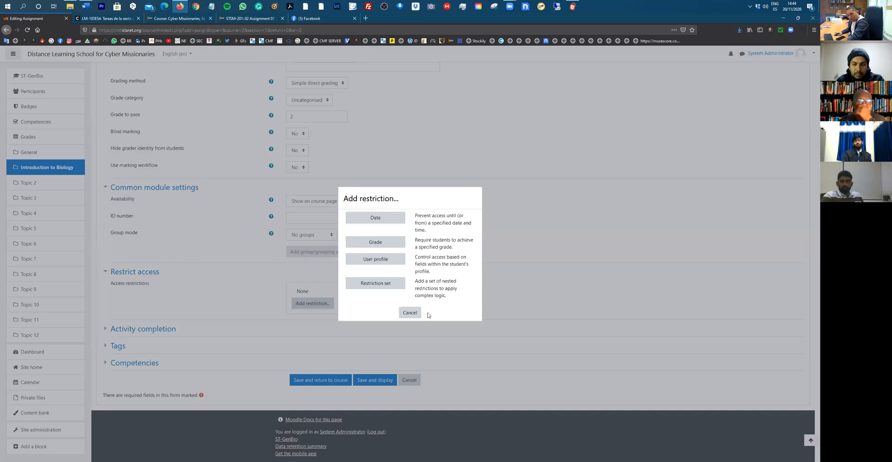
click(409, 312)
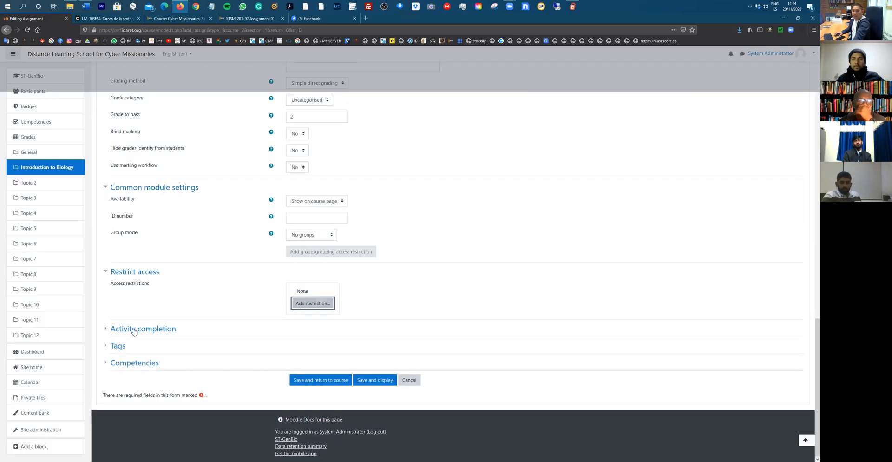
Show the activity as complete when conditions are met, requiring a view, a grade and a submission, and save the assignment to the course.
click(134, 330)
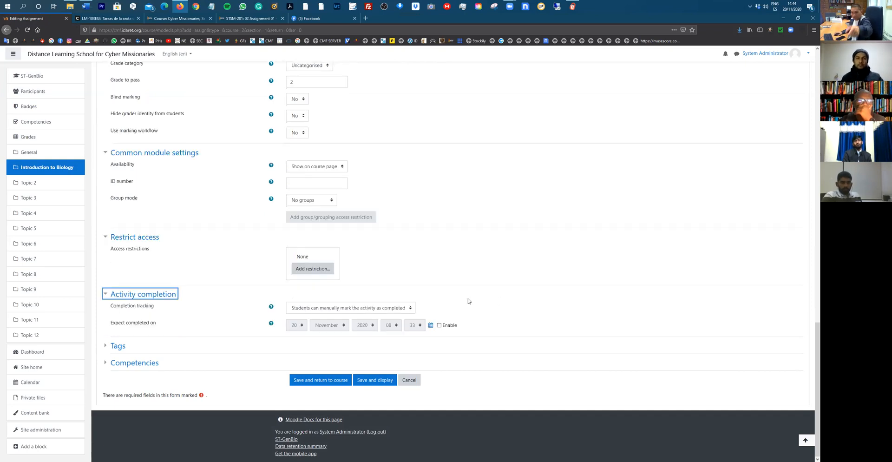
click(411, 307)
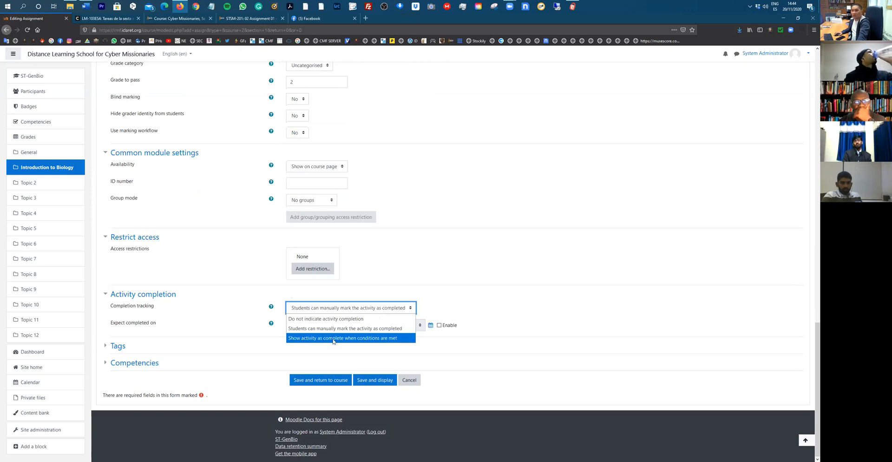
click(334, 338)
click(288, 337)
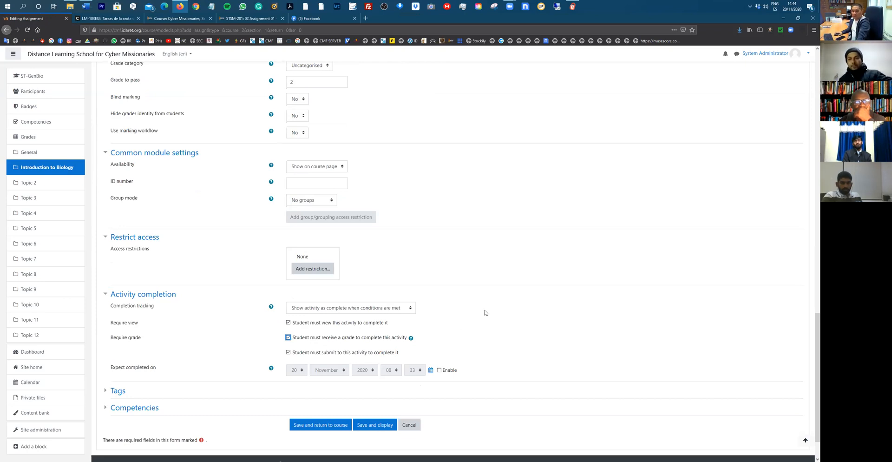
scroll(137, 363, down, 2)
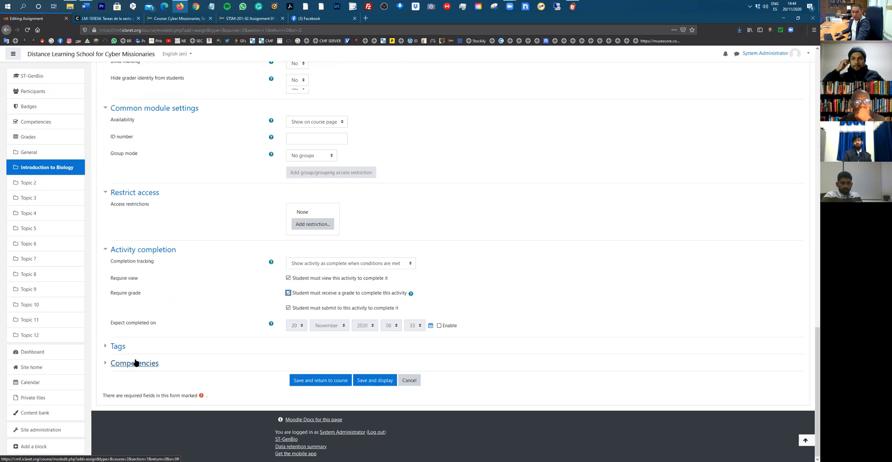
click(323, 381)
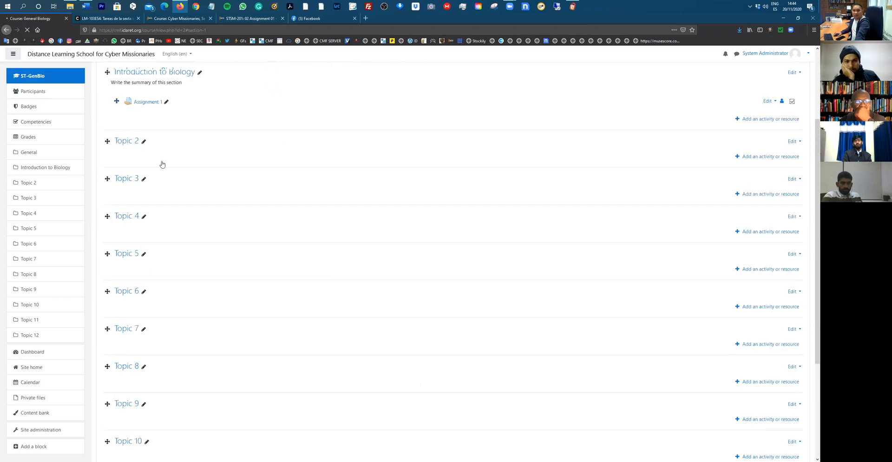
Start a new File resource in the Introduction to Biology topic and name it "Anatomy hdfkjhksfd".
scroll(163, 165, up, 3)
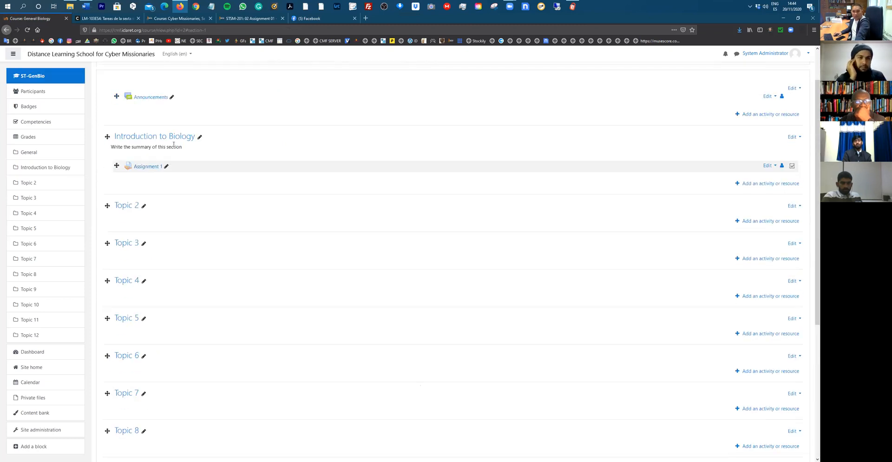
click(760, 185)
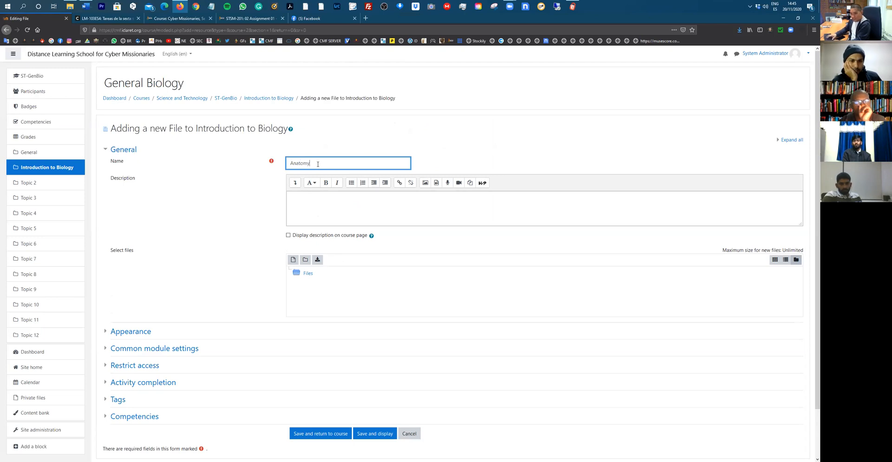
text(hdfkjhksfd)
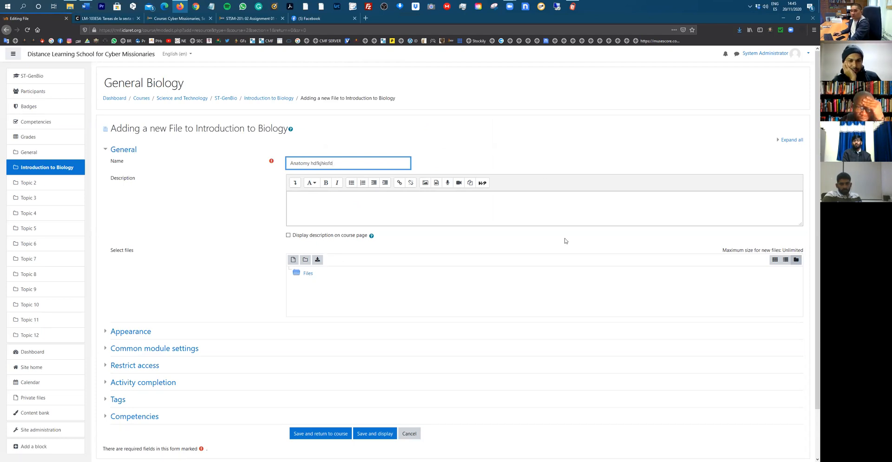
Upload Zoom Shortcuts.docx from File Explorer into the new File resource, save it to the course and open the resource.
key(alt+Tab)
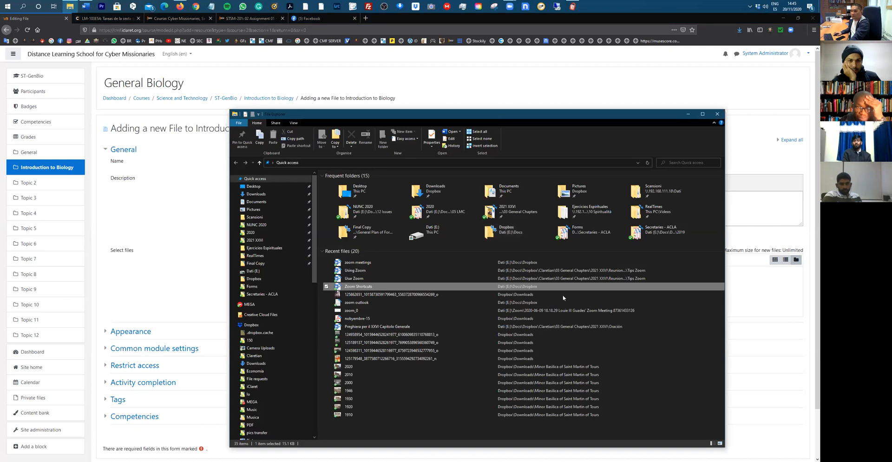
drag(465, 113, 663, 124)
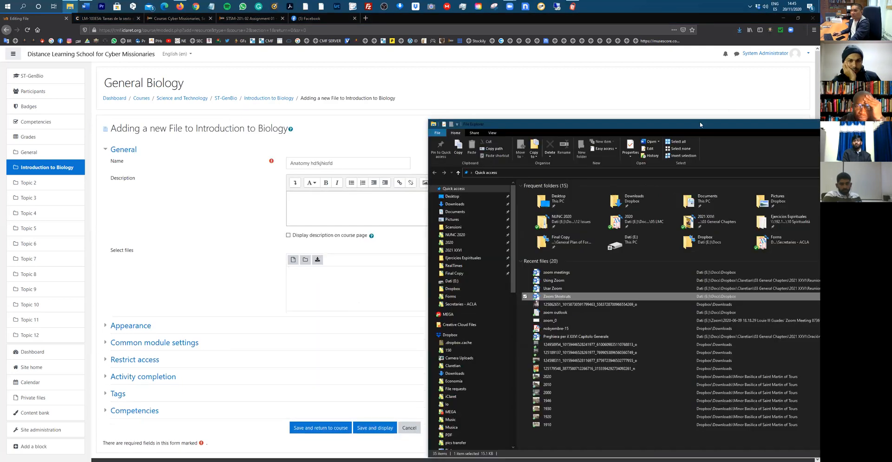
drag(674, 124, 462, 111)
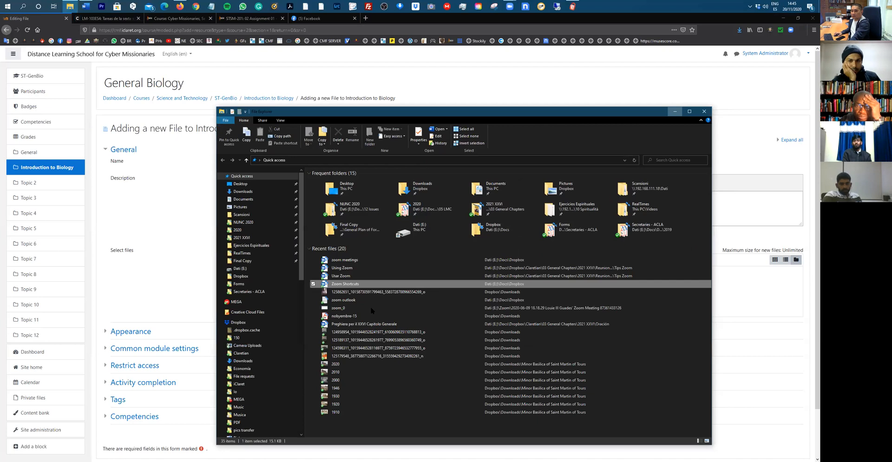
click(323, 434)
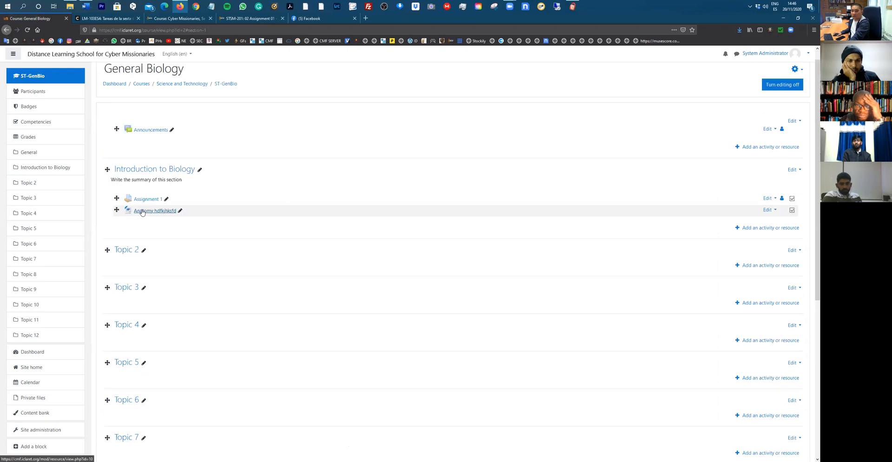
click(142, 211)
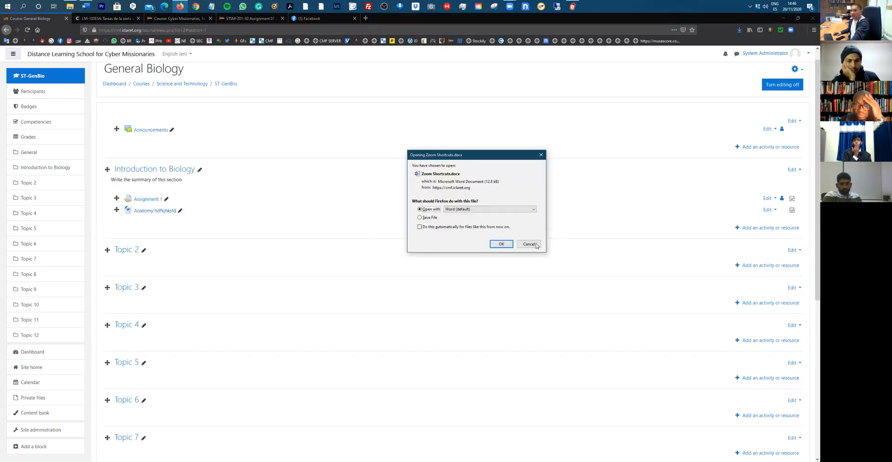
Dismiss the download prompt for Zoom Shortcuts.docx and start a new Folder resource in the Introduction to Biology topic.
click(528, 244)
click(770, 227)
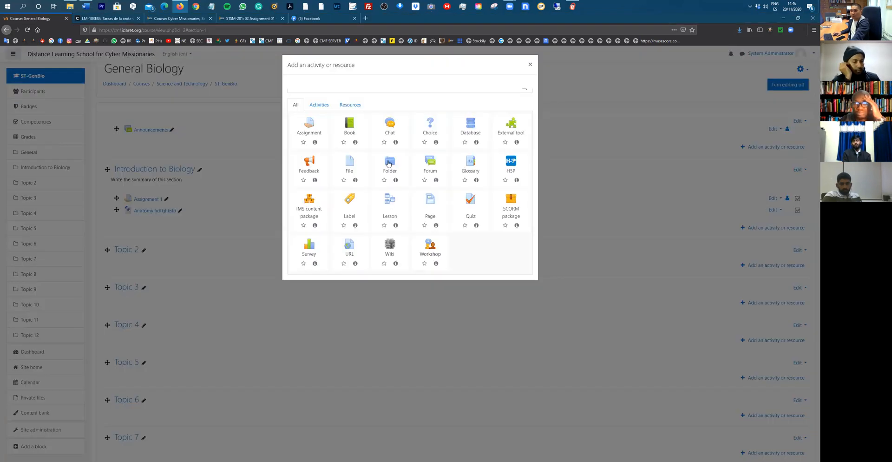
click(390, 162)
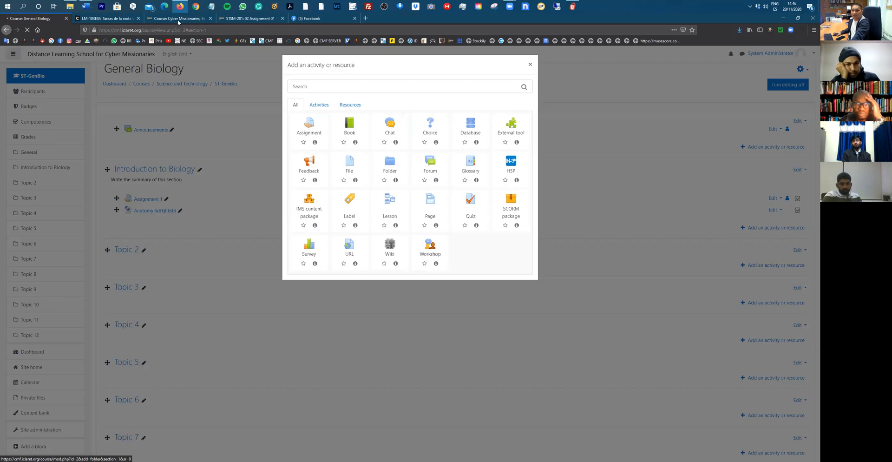
In the Cyber Missionaries course, open the infographics resources section and examine its "For your use - Para su uso" folder as an example.
click(178, 19)
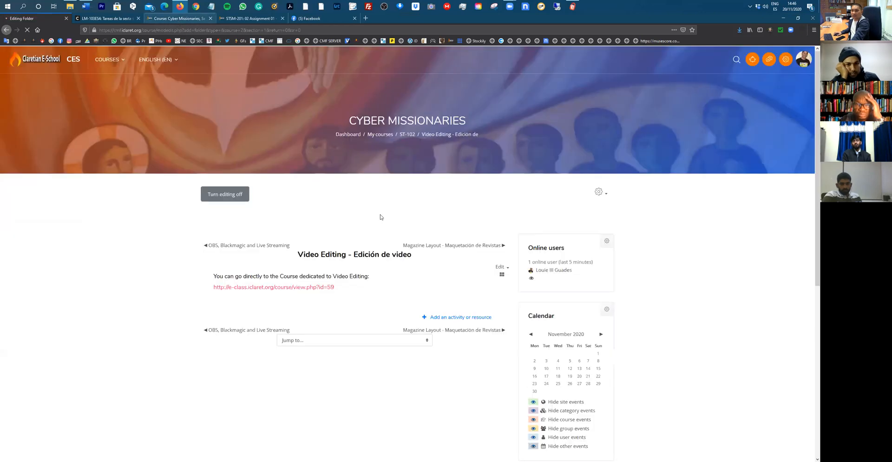
click(408, 134)
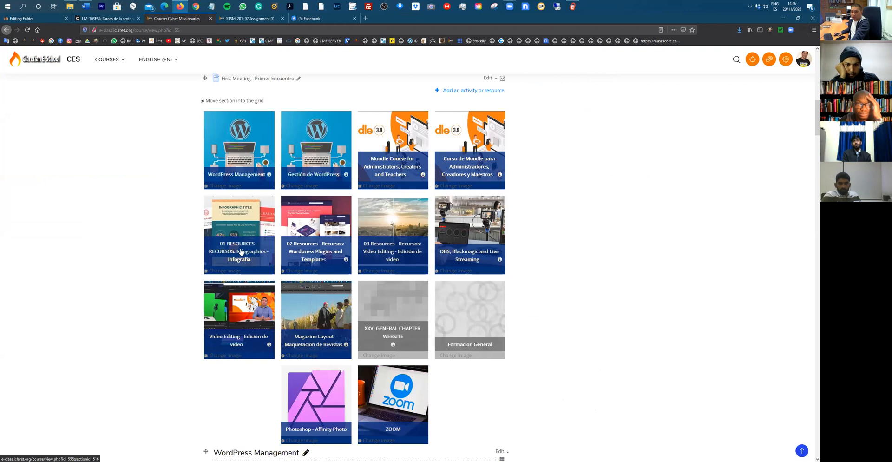
click(240, 251)
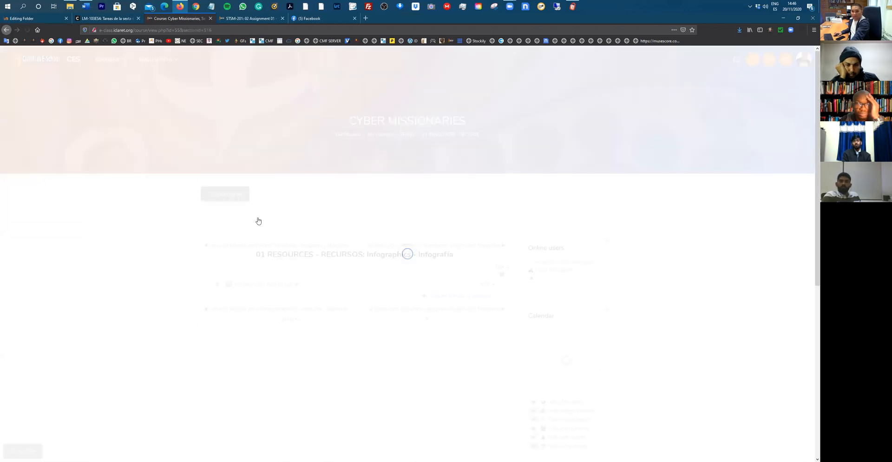
scroll(258, 221, down, 1)
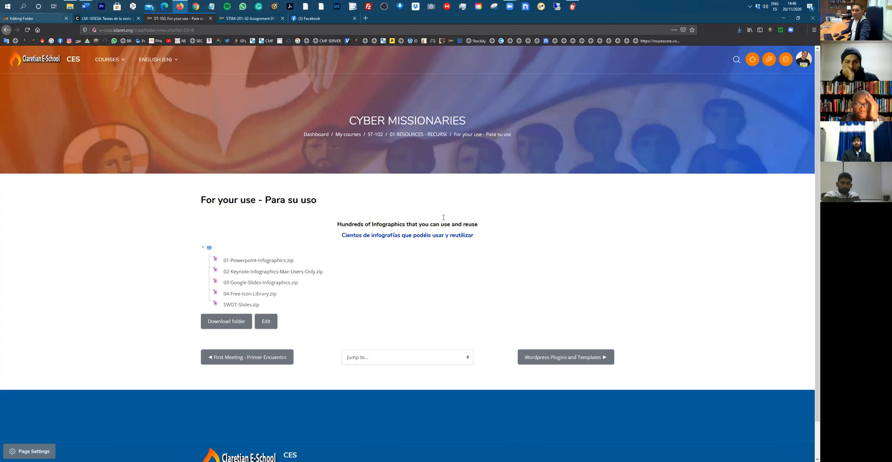
click(34, 18)
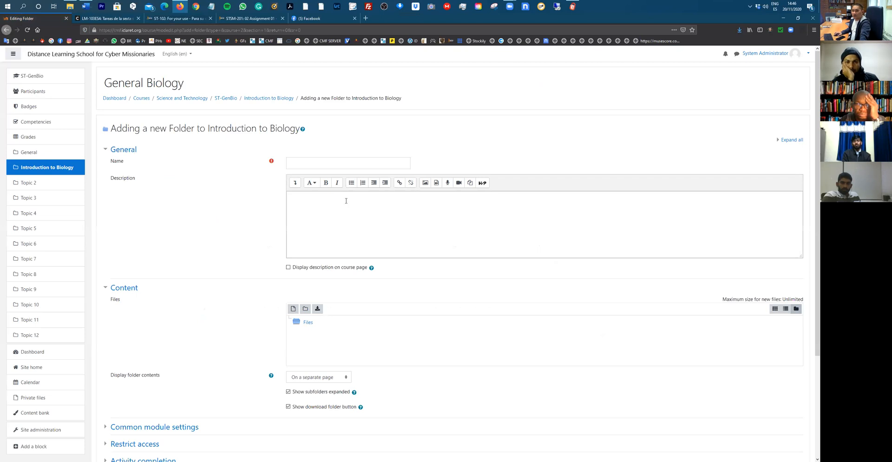
Start a new Page resource in Introduction to Biology named "How to disect a frog" with the description "Write a description".
click(771, 229)
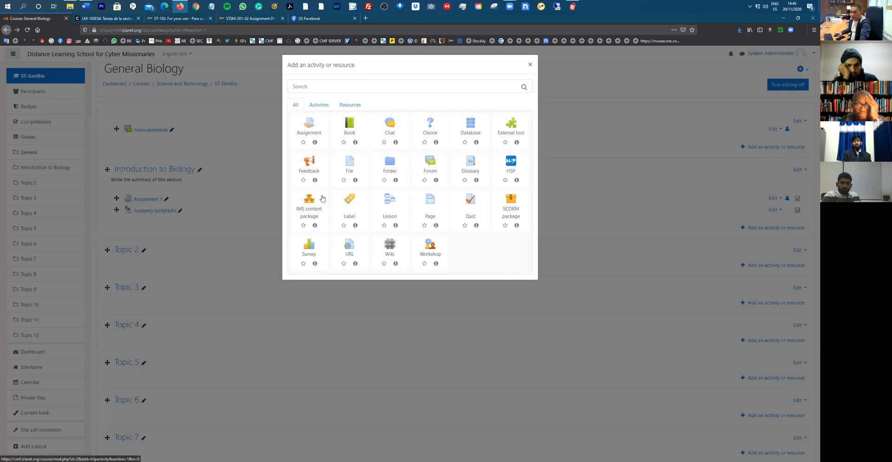
click(430, 202)
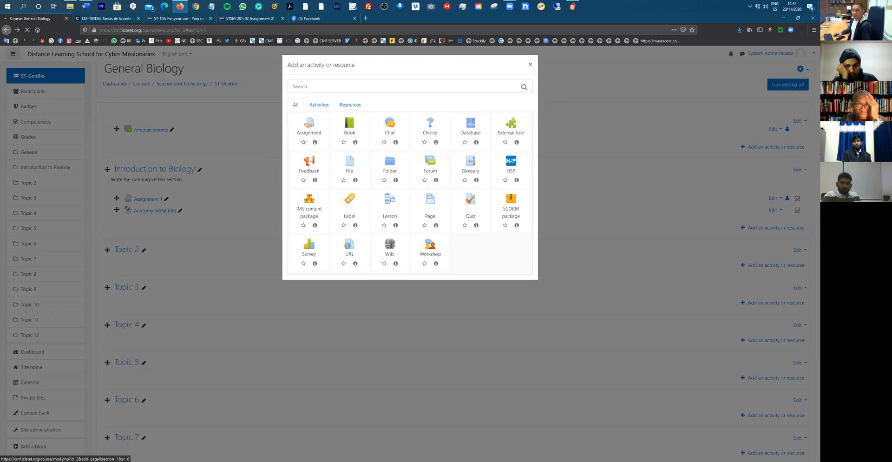
text(How to )
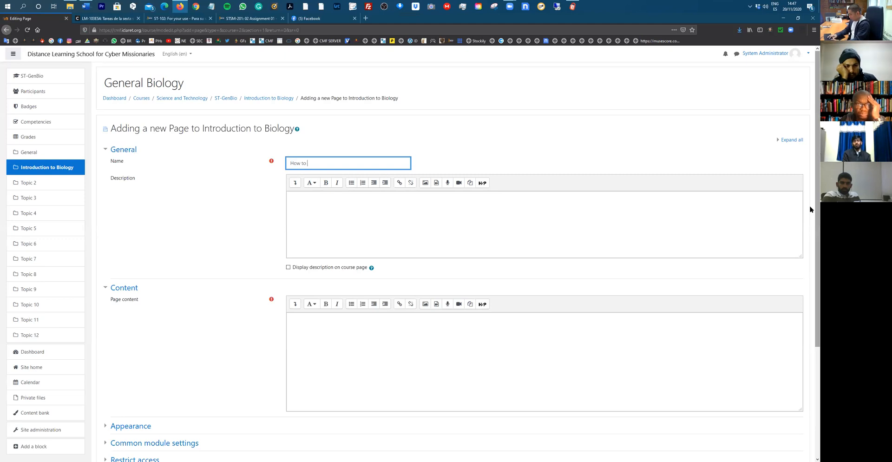
text(disect a f)
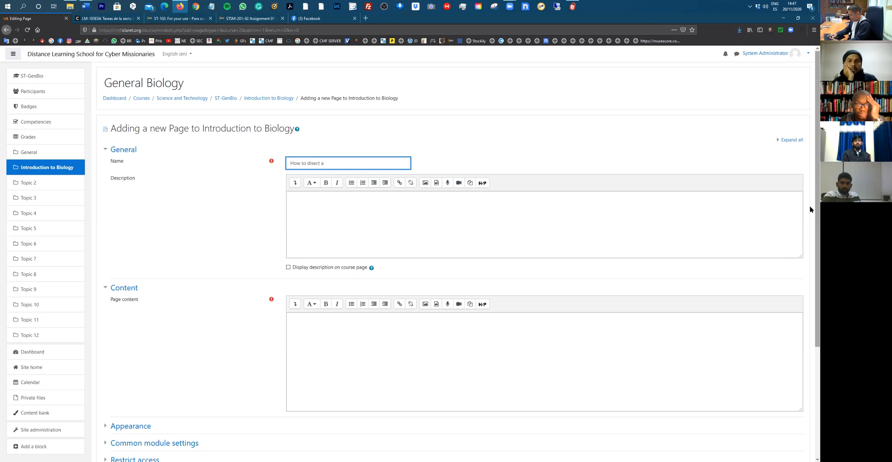
text(rog)
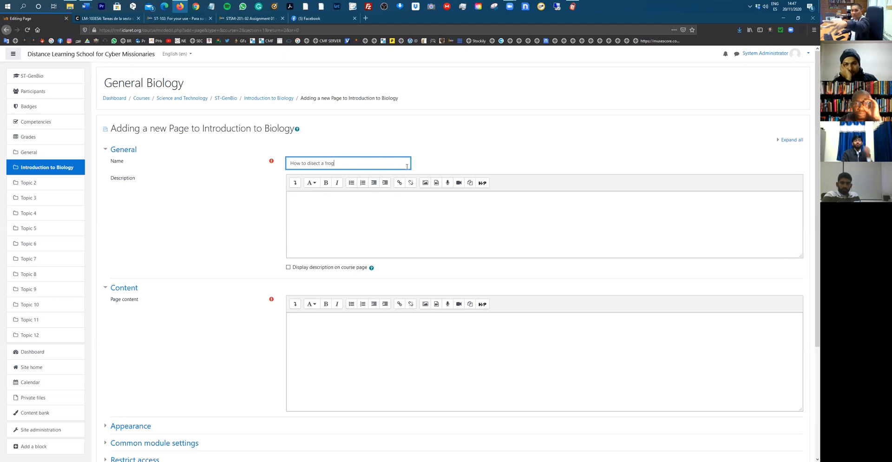
click(417, 201)
text(Write a description)
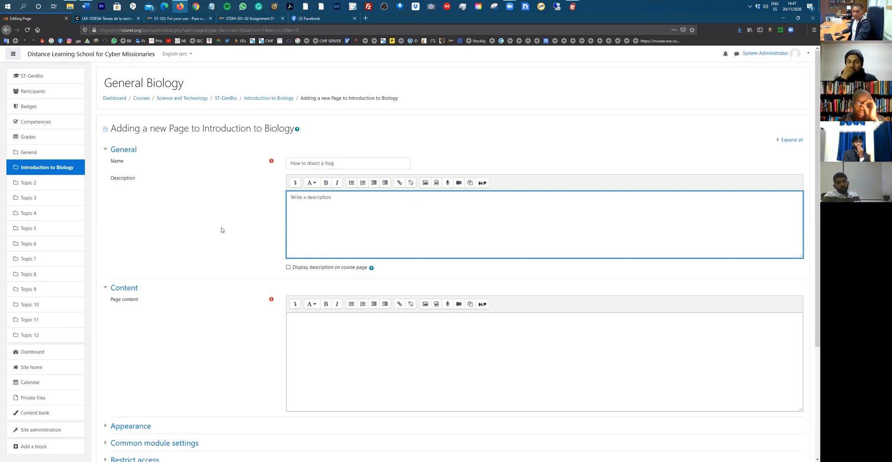
scroll(316, 223, down, 2)
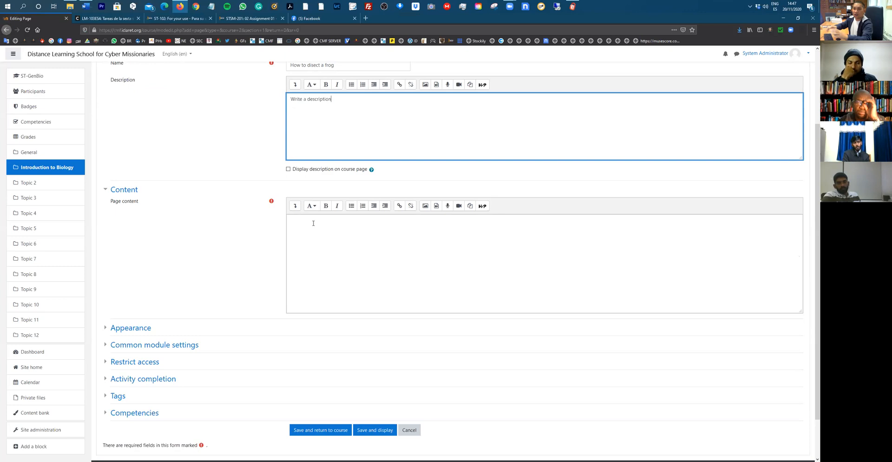
Search the web in a new browser tab for "how to disect a frog video".
click(366, 18)
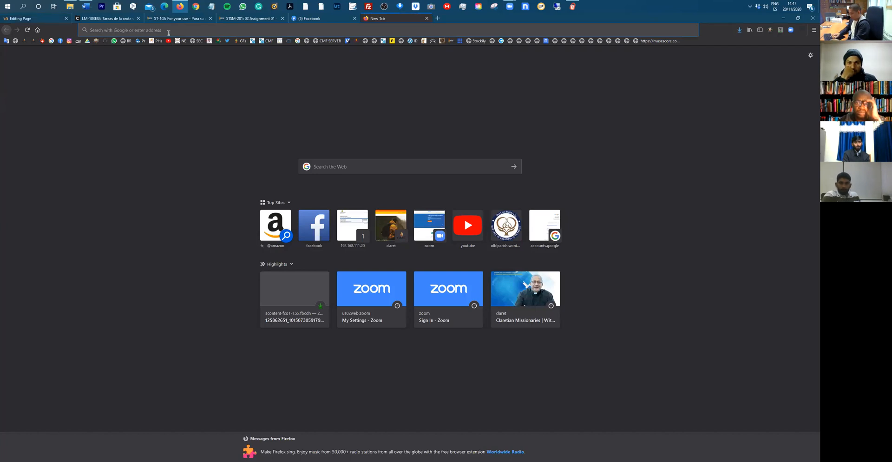
text(how to)
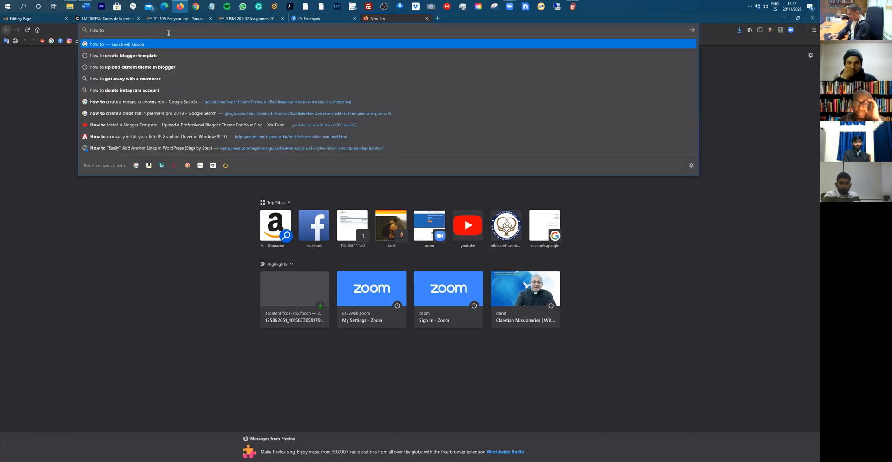
text( disect a frog vi)
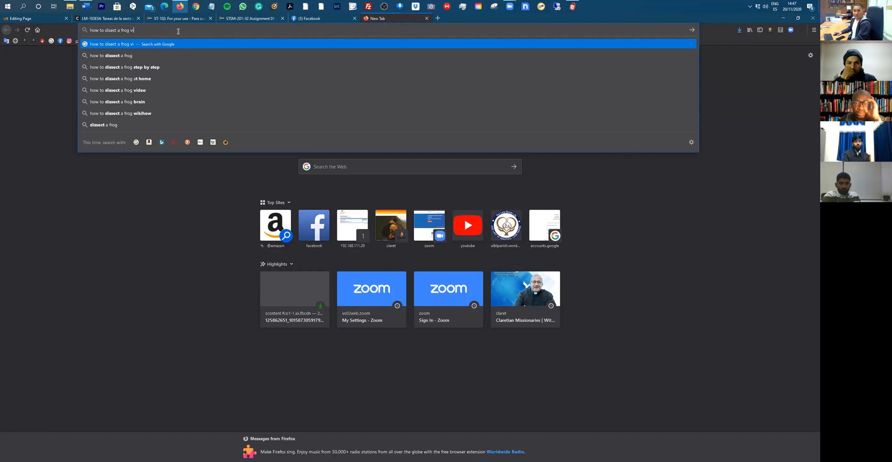
text(deo)
key(Return)
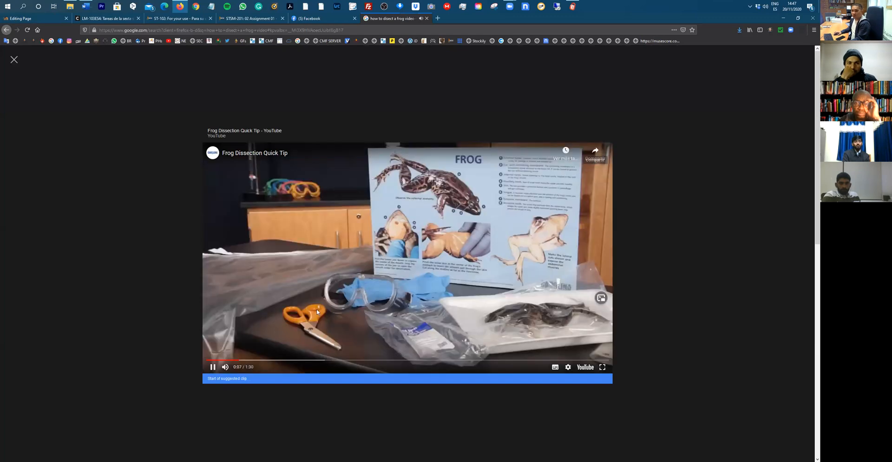
Pause the Frog Dissection Quick Tip video, open it on YouTube through its share options and copy its embed code.
click(212, 367)
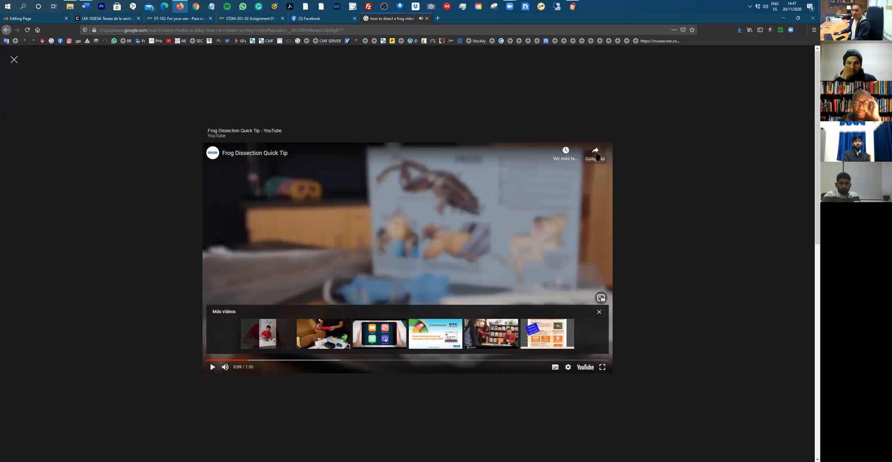
click(595, 152)
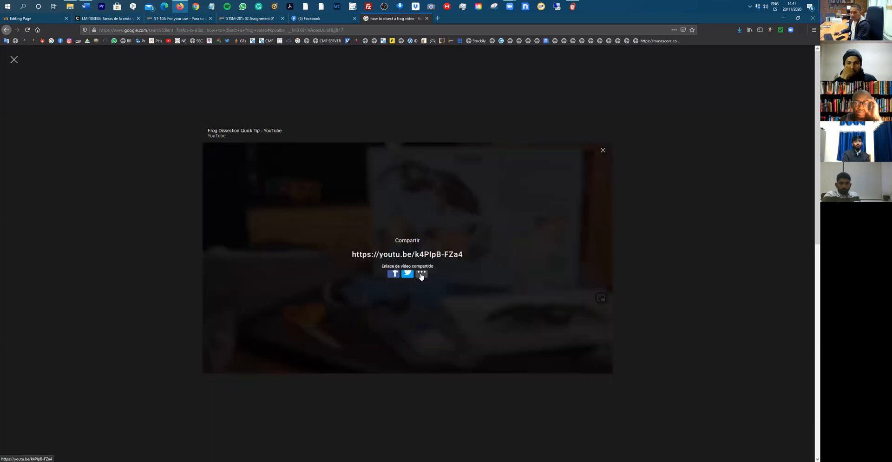
click(422, 275)
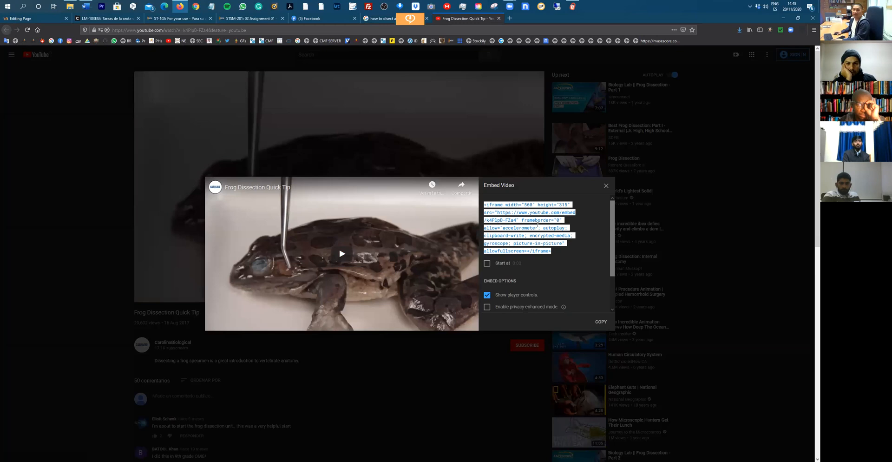
key(ctrl+c)
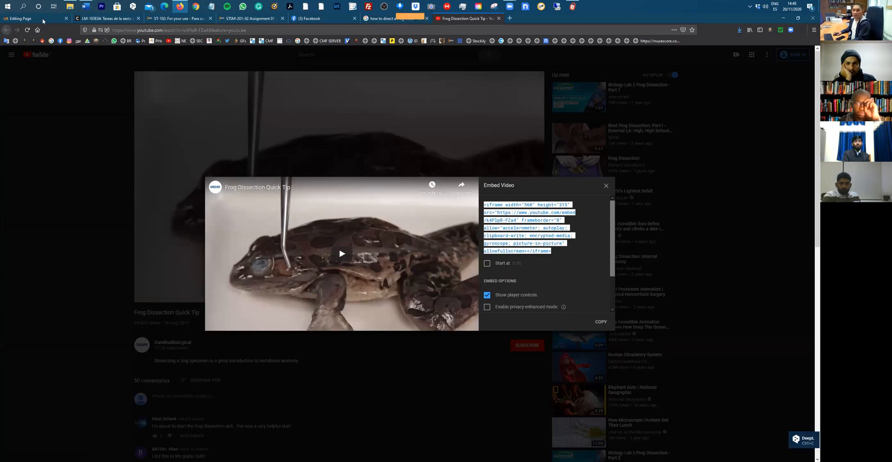
Replace the page content's HTML source in Moodle with the copied YouTube iframe code, save the page and view it.
click(43, 21)
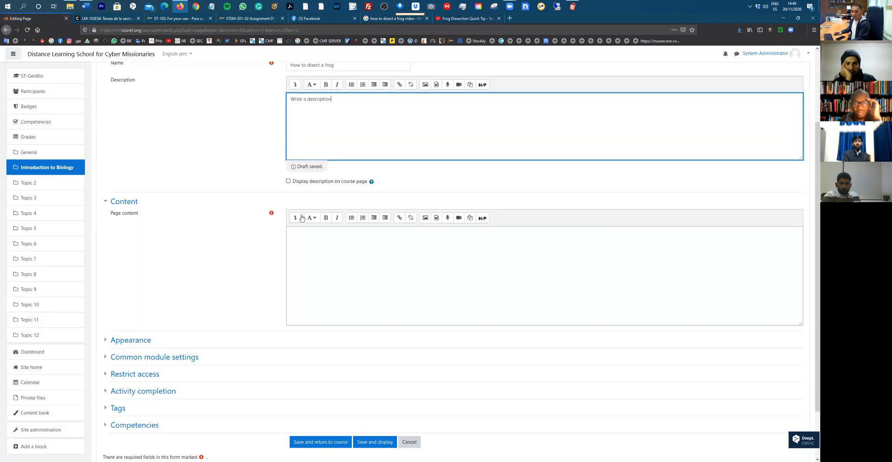
click(470, 239)
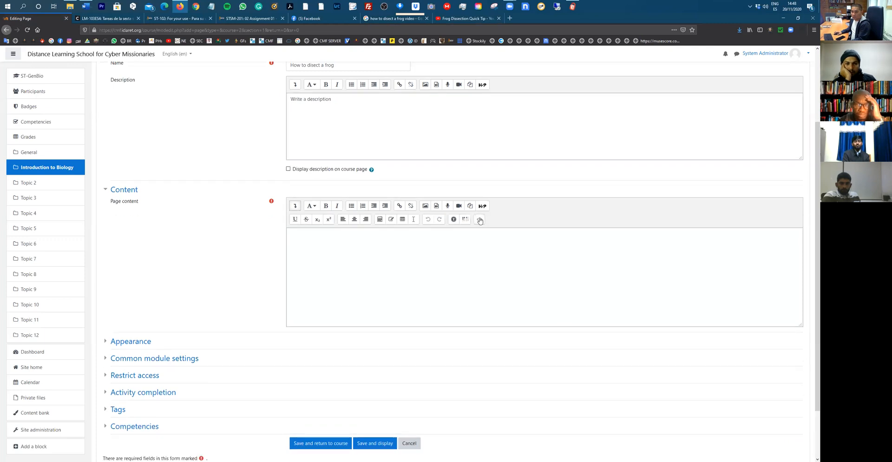
click(480, 219)
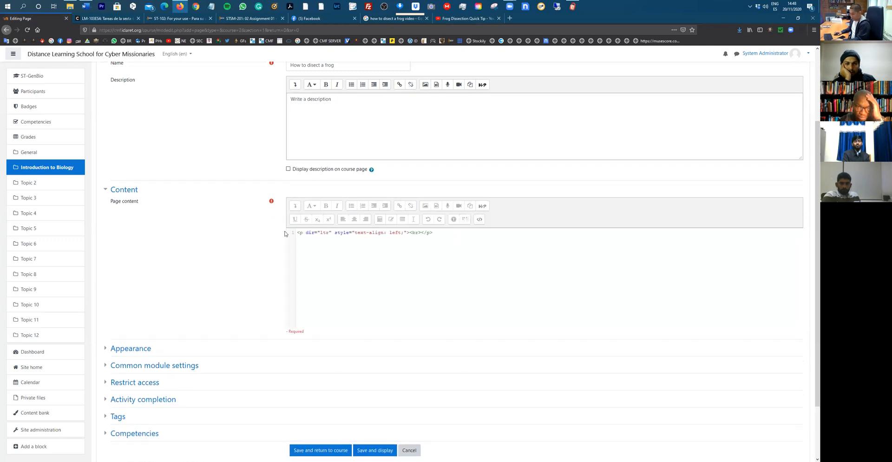
key(ctrl+a)
key(ctrl+v)
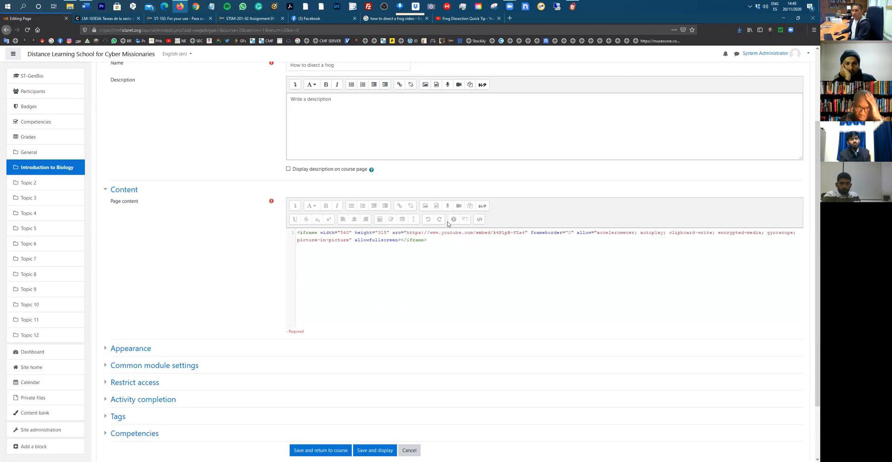
click(479, 219)
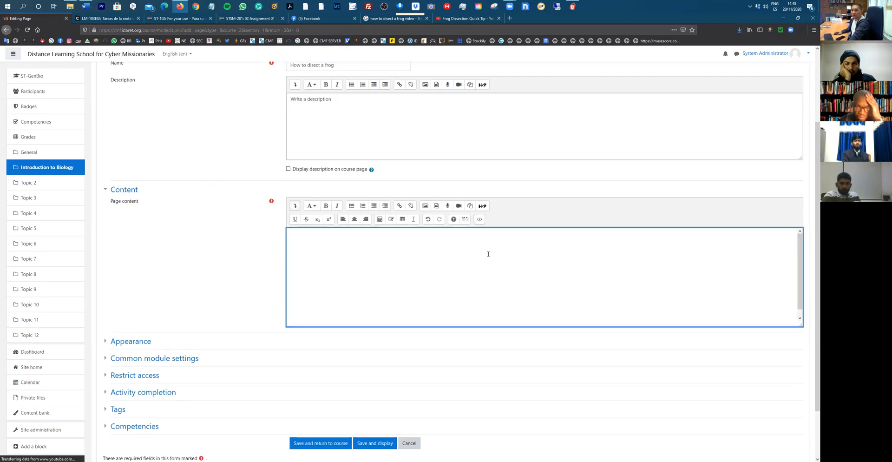
scroll(281, 286, down, 2)
click(315, 381)
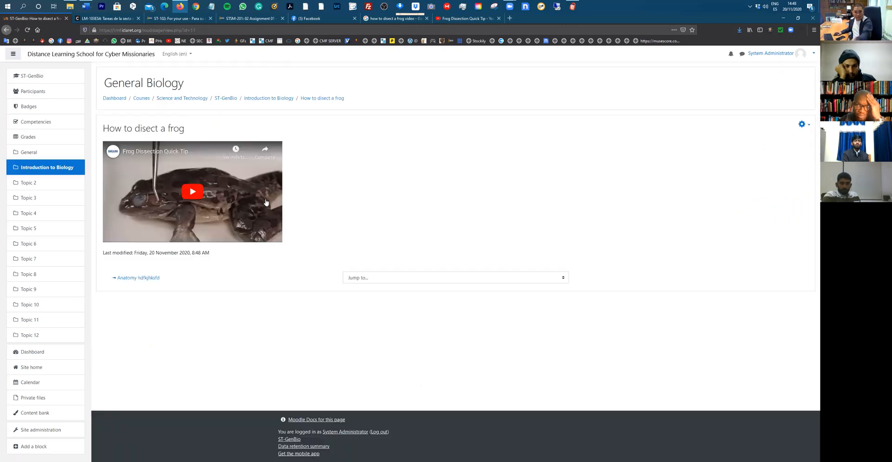
Examine the embedded videos across the sections of the Cyber Missionaries course page as examples.
click(182, 19)
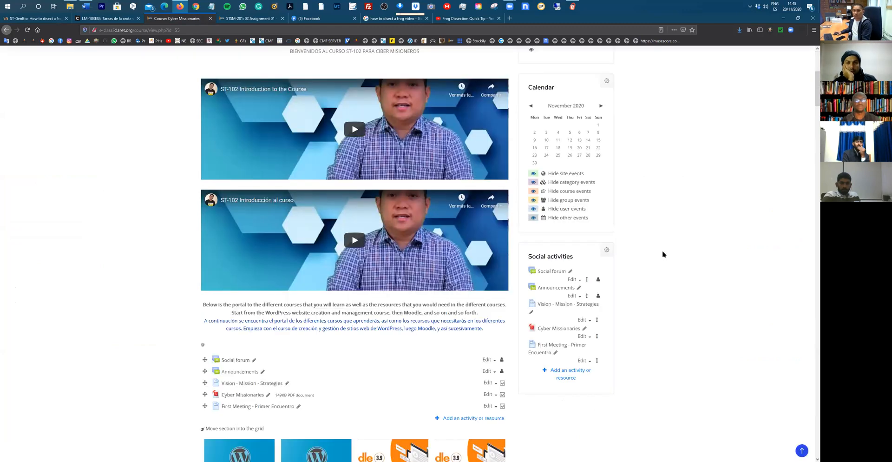
scroll(662, 254, down, 8)
scroll(661, 255, down, 10)
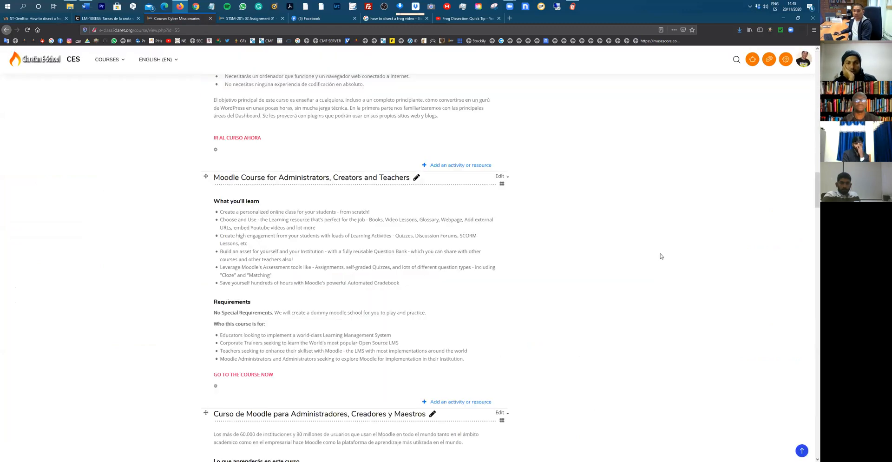
scroll(369, 190, down, 10)
scroll(369, 190, down, 1)
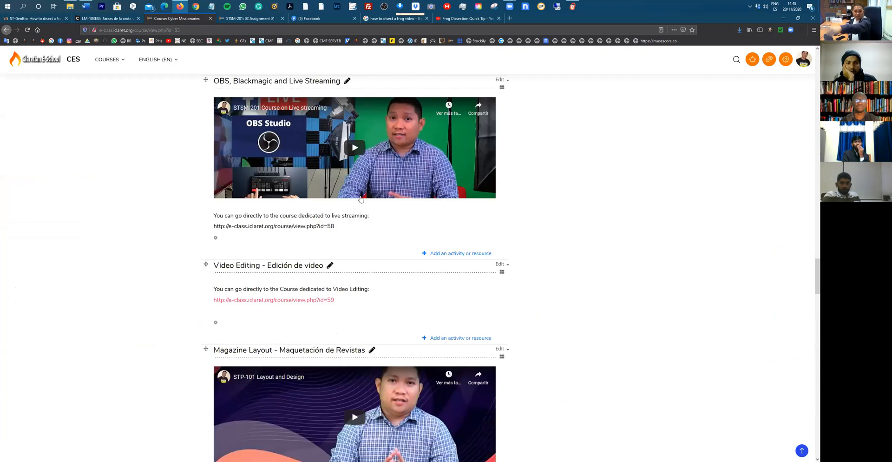
scroll(451, 244, up, 1)
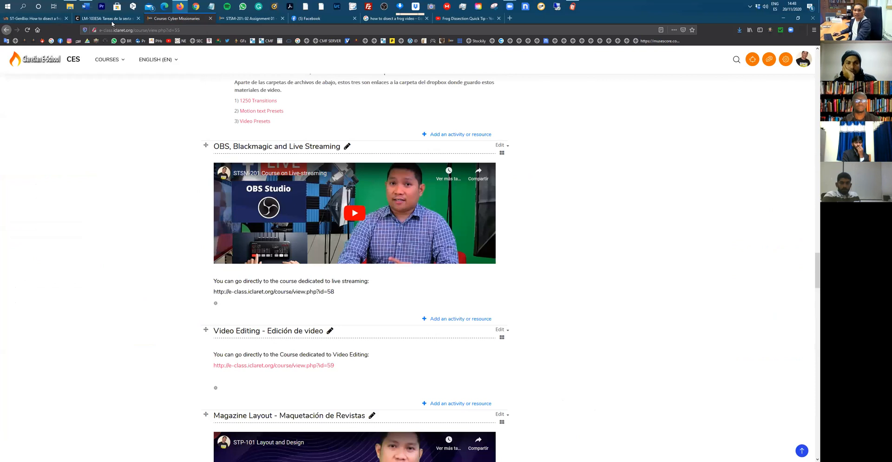
click(32, 18)
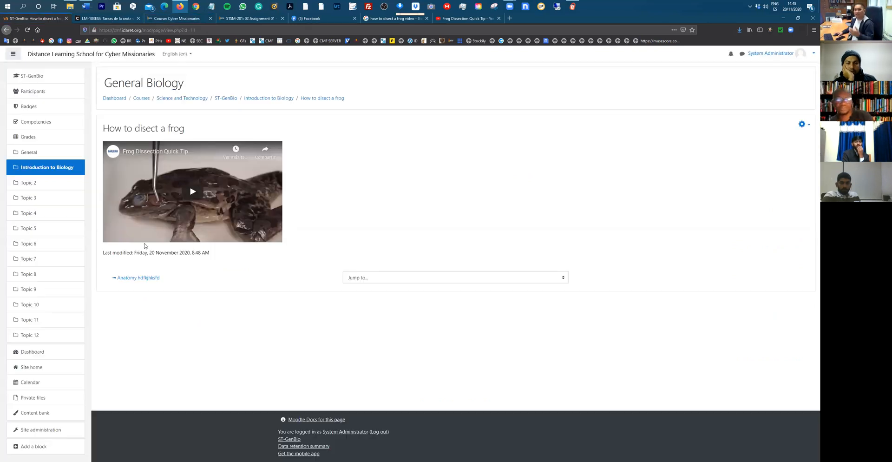
click(222, 98)
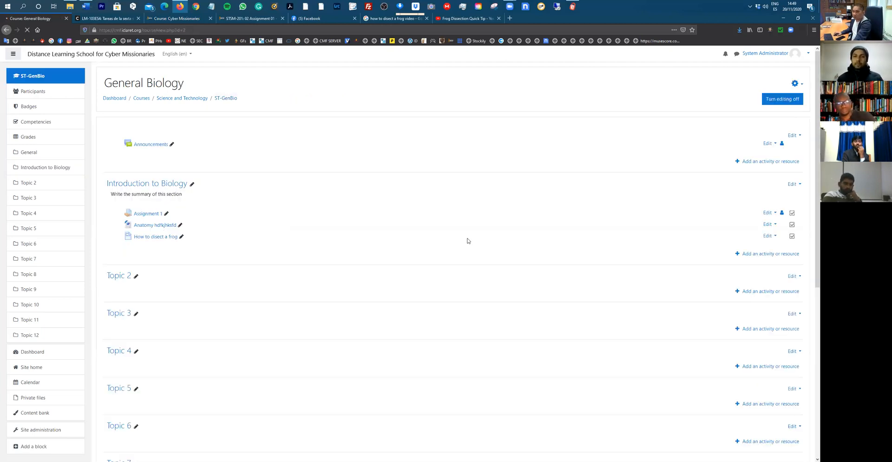
click(774, 255)
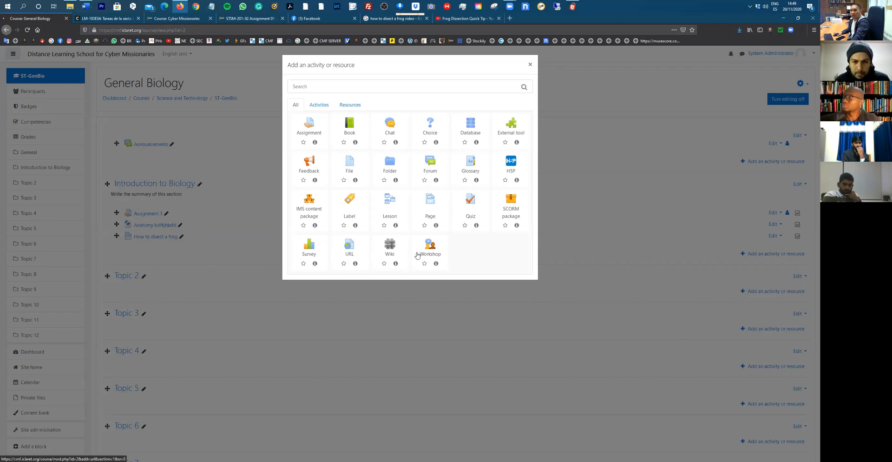
click(349, 246)
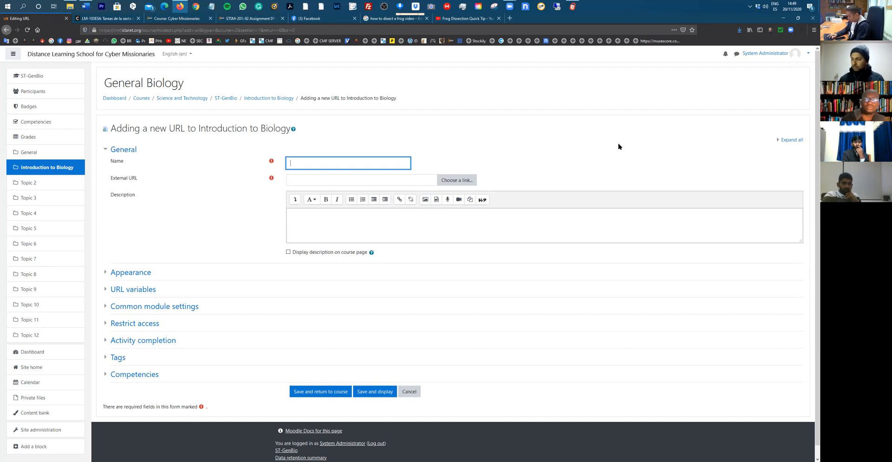
text(Clareetri)
key(BackSpace)
key(BackSpace)
text(tian Misionaries)
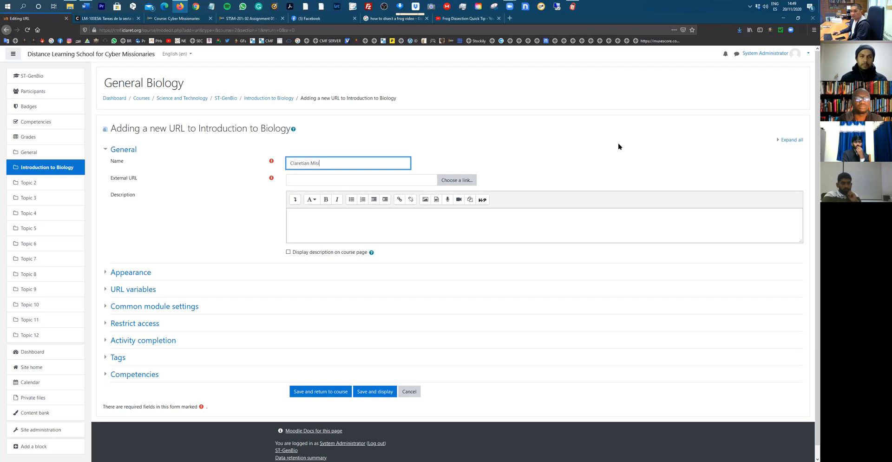
click(417, 179)
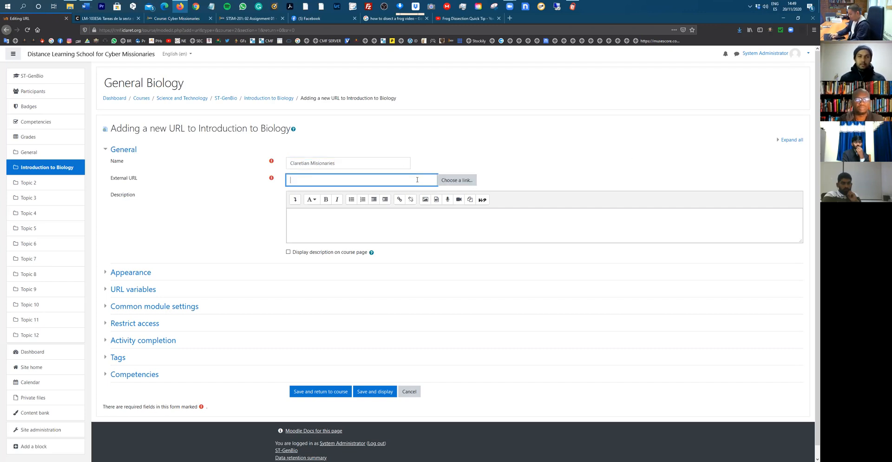
text(http://www)
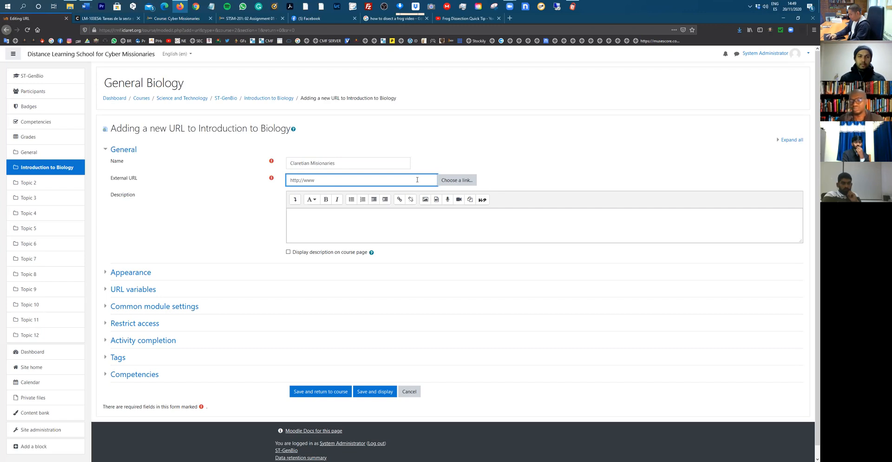
text(.claret.org)
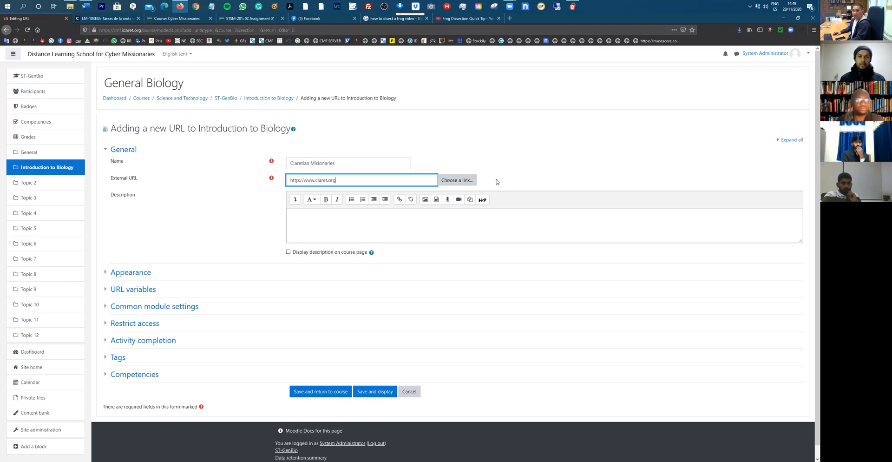
Set the Display option in the URL resource's appearance settings to Embed.
click(137, 269)
scroll(318, 244, down, 2)
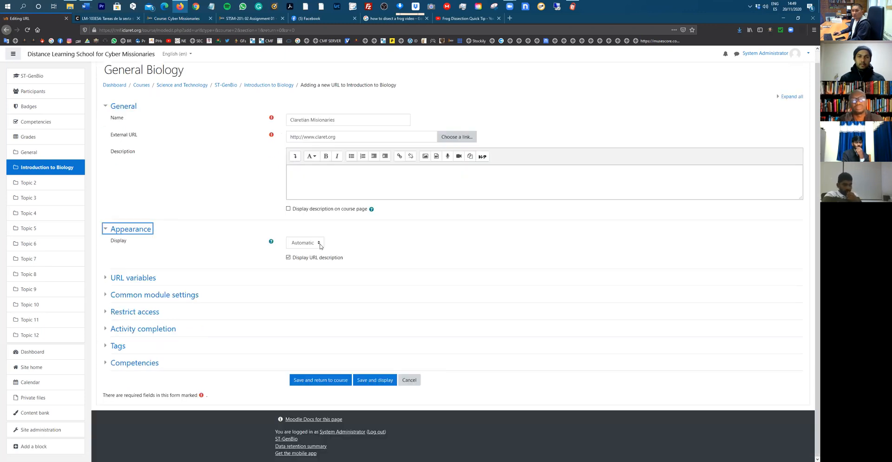
click(318, 246)
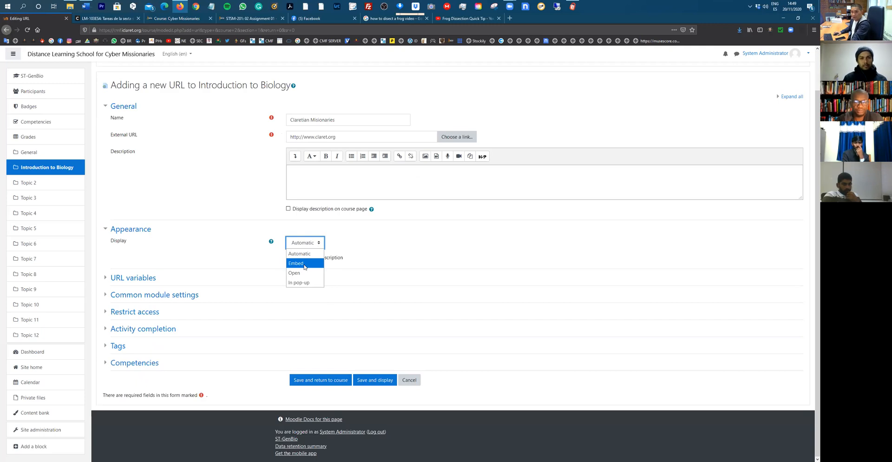
click(305, 264)
click(320, 246)
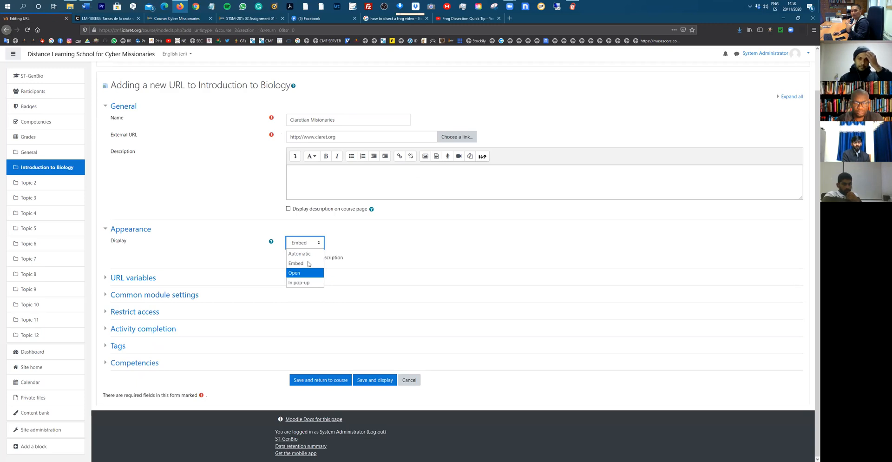
click(162, 271)
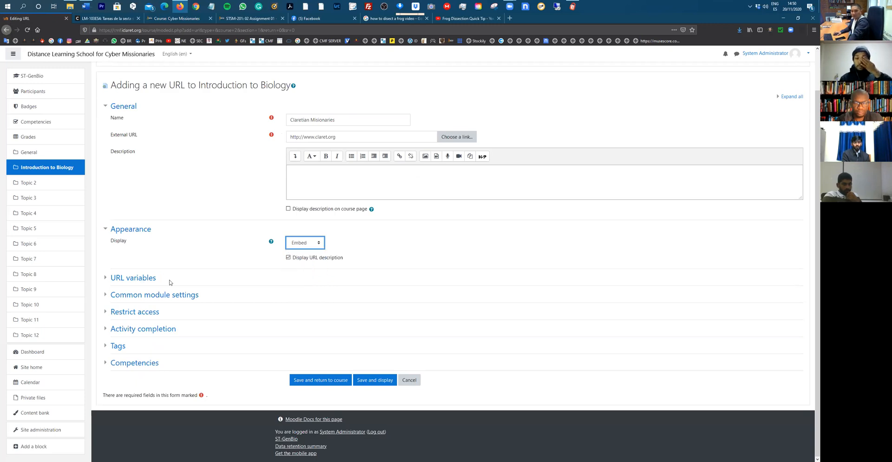
Look over the URL variables and common module settings, save the Claretian Misionaries resource and view it.
click(153, 278)
scroll(154, 300, down, 2)
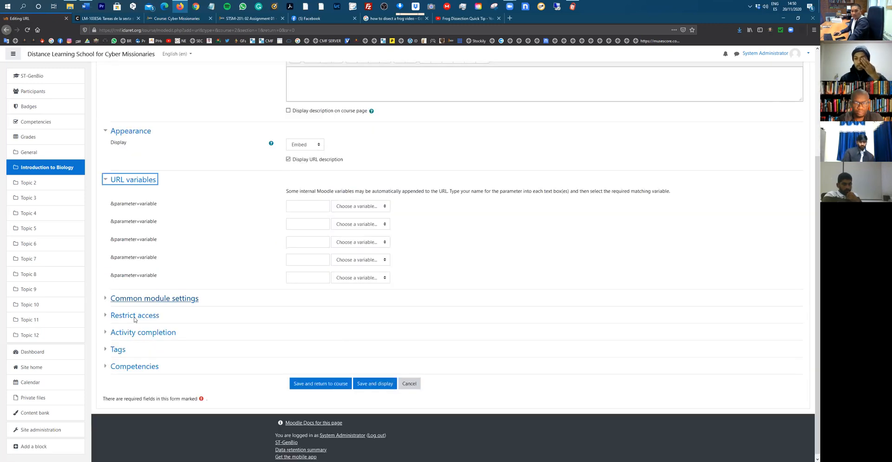
click(139, 298)
scroll(137, 306, down, 1)
click(328, 381)
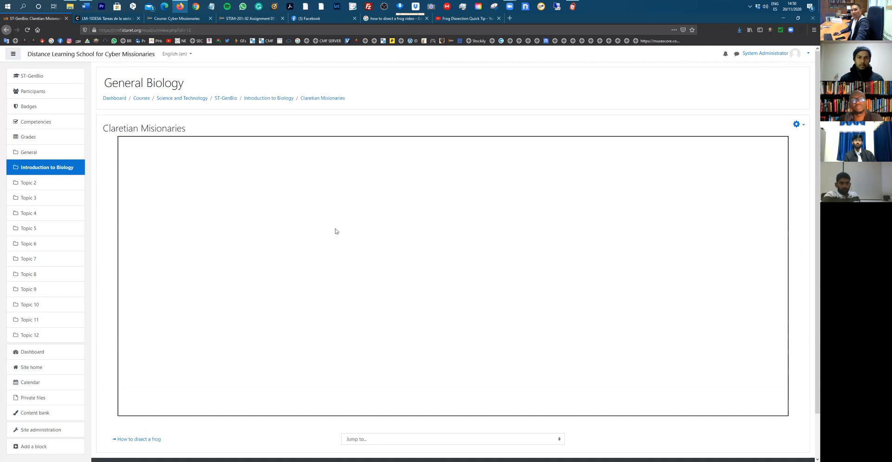
scroll(465, 262, down, 1)
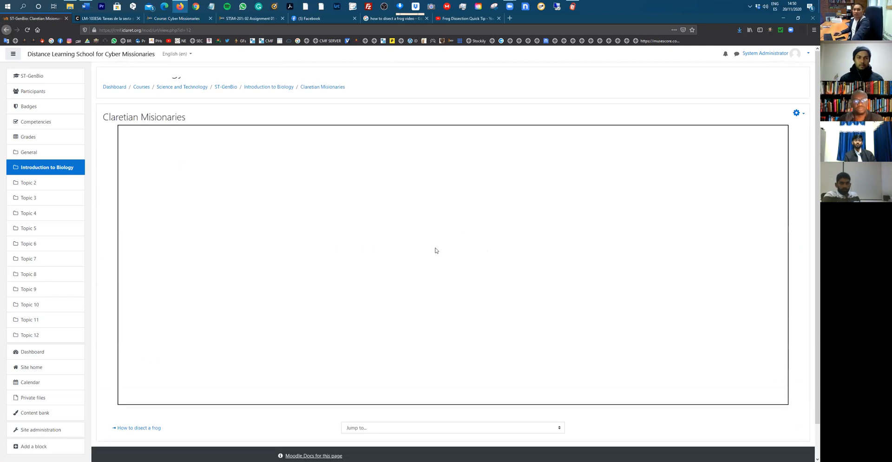
scroll(434, 249, up, 1)
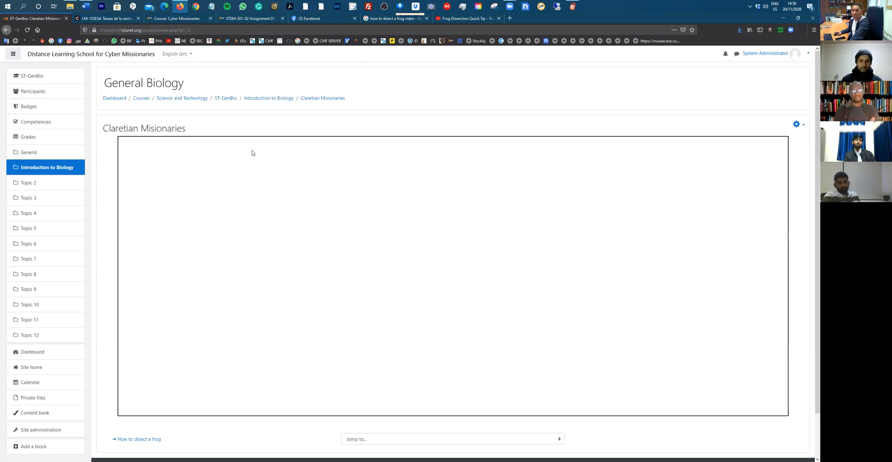
Edit the Claretian Misionaries resource to open through a link instead of being embedded, save it and display it.
click(6, 29)
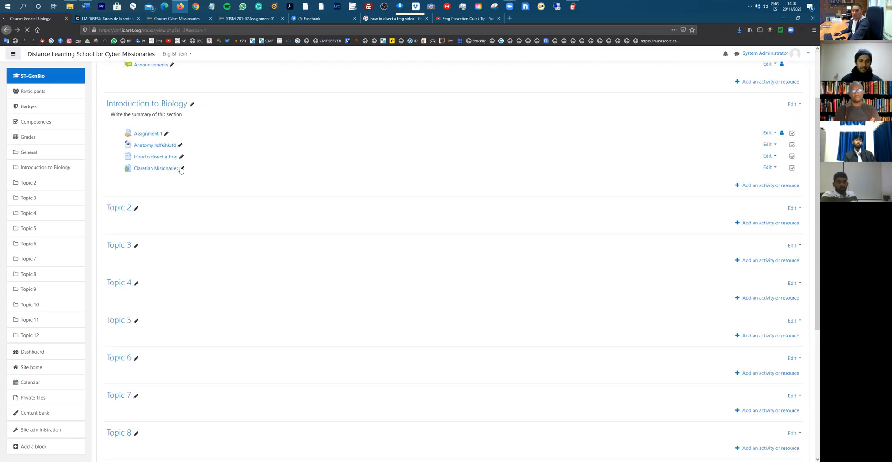
click(767, 167)
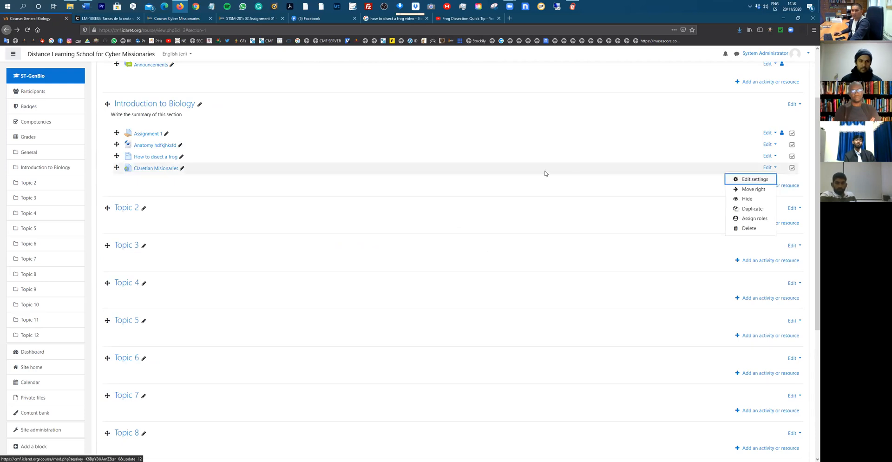
key(Escape)
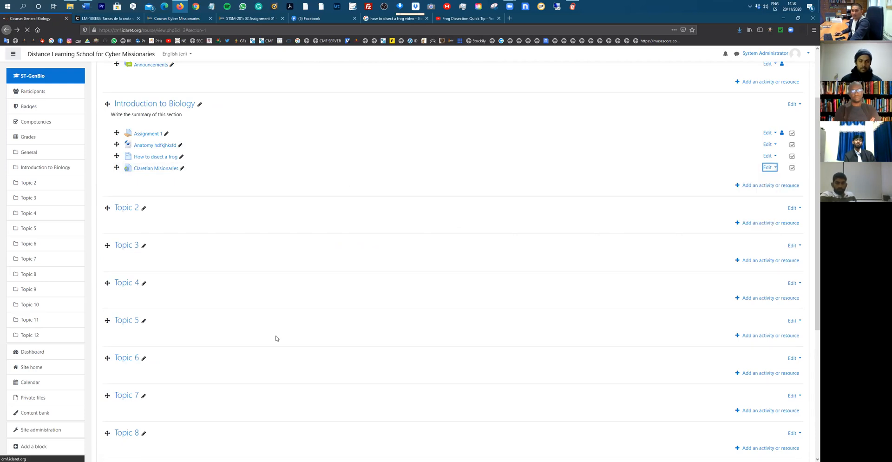
click(135, 275)
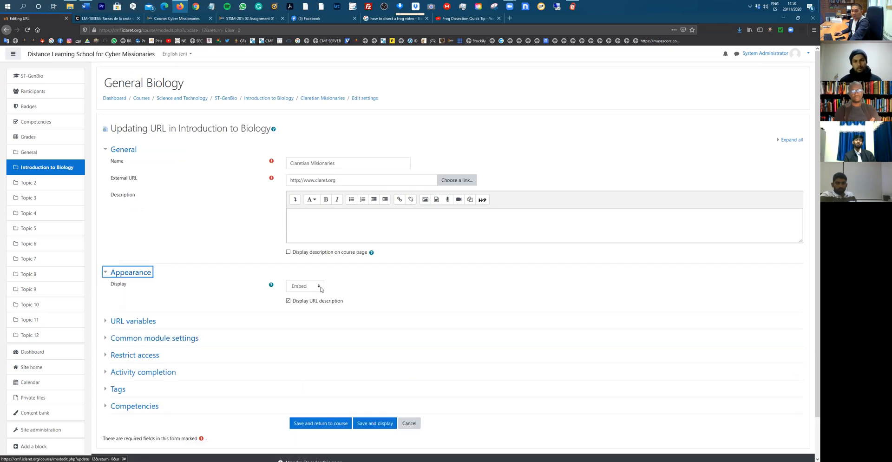
click(320, 287)
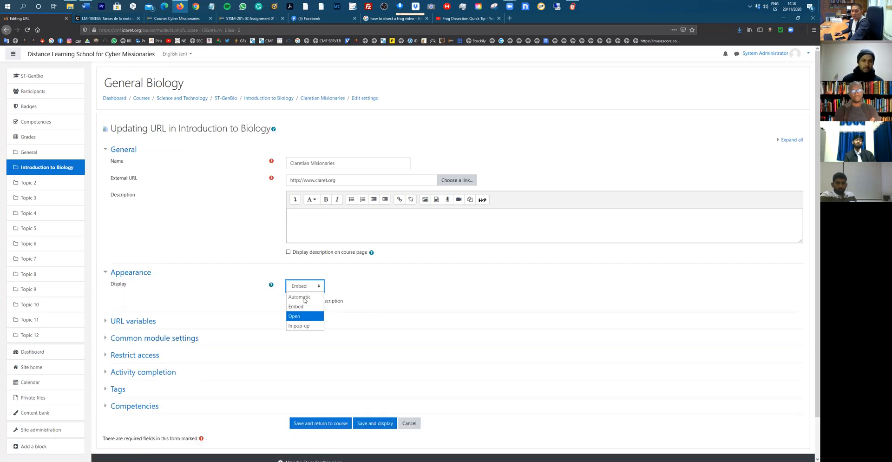
click(325, 423)
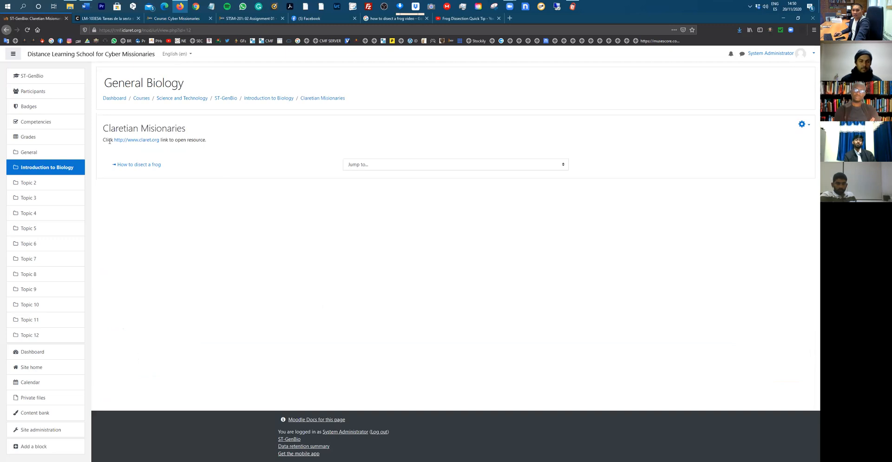
click(138, 140)
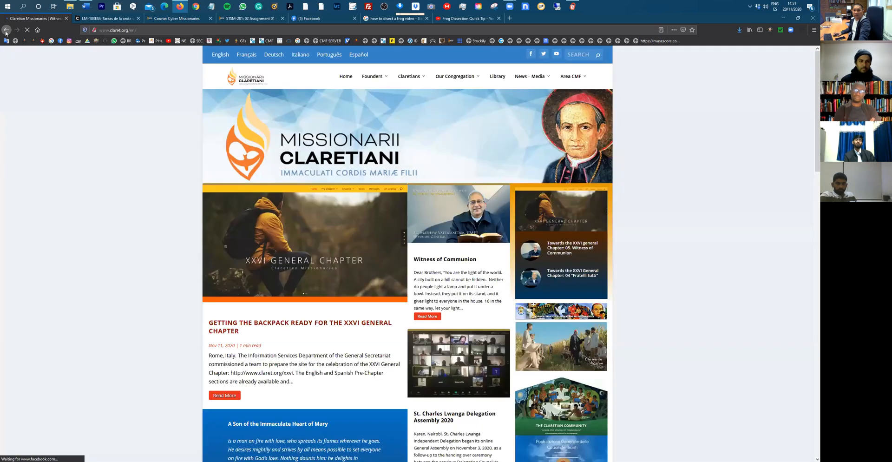
click(6, 30)
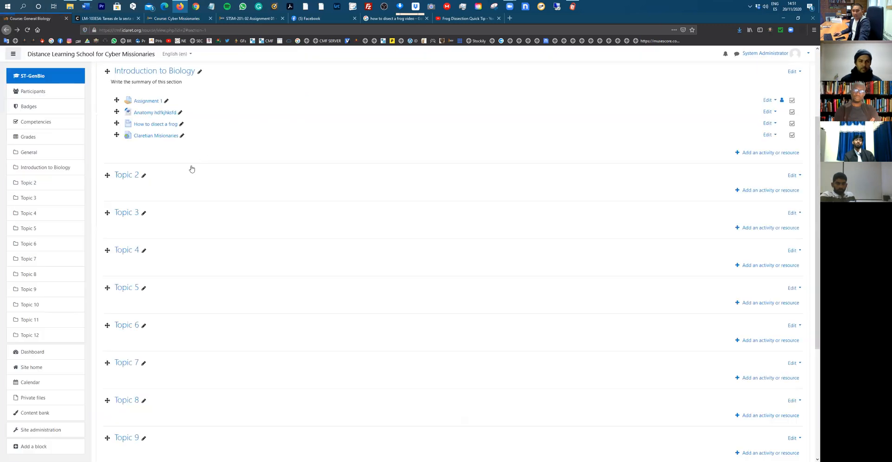
scroll(192, 168, up, 3)
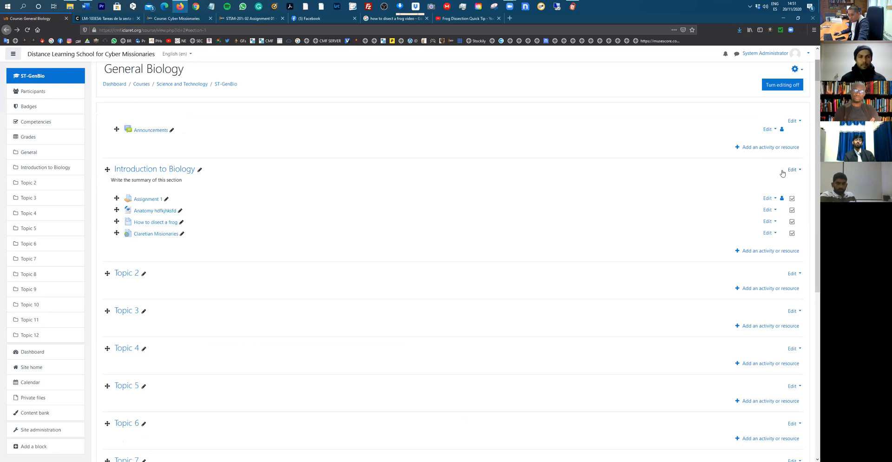
Rename the Topic 2 section as "Part 1: Animal Kingdom".
click(144, 274)
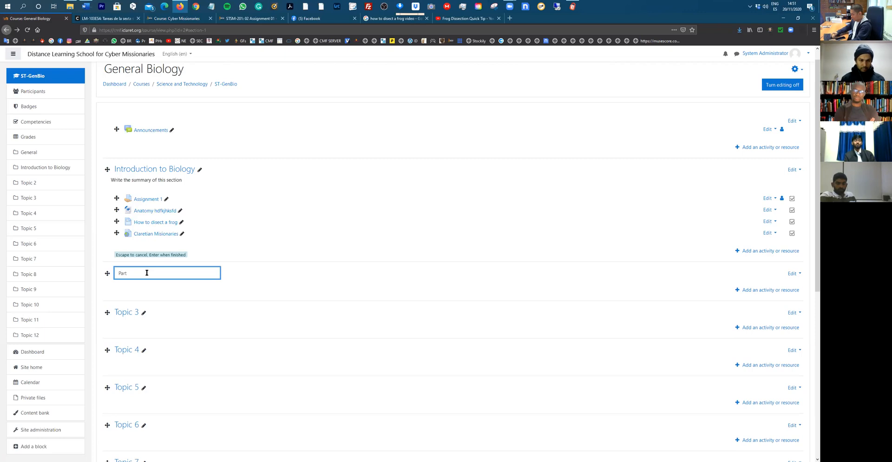
text(Part 1:)
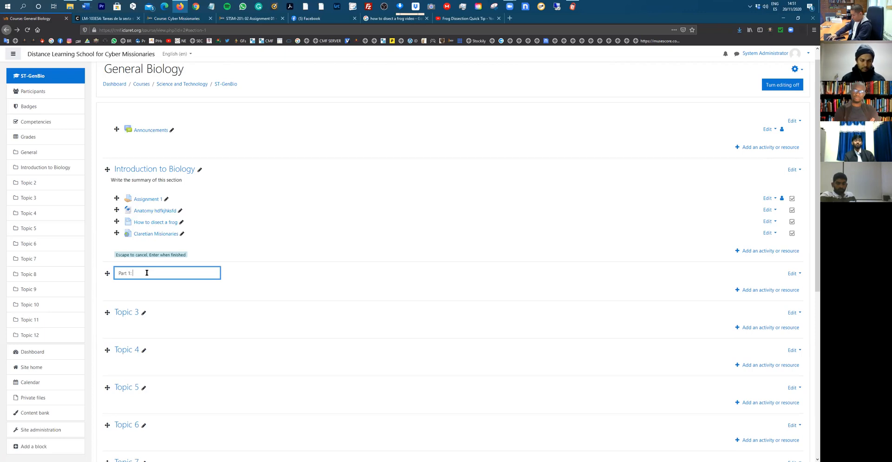
text( An)
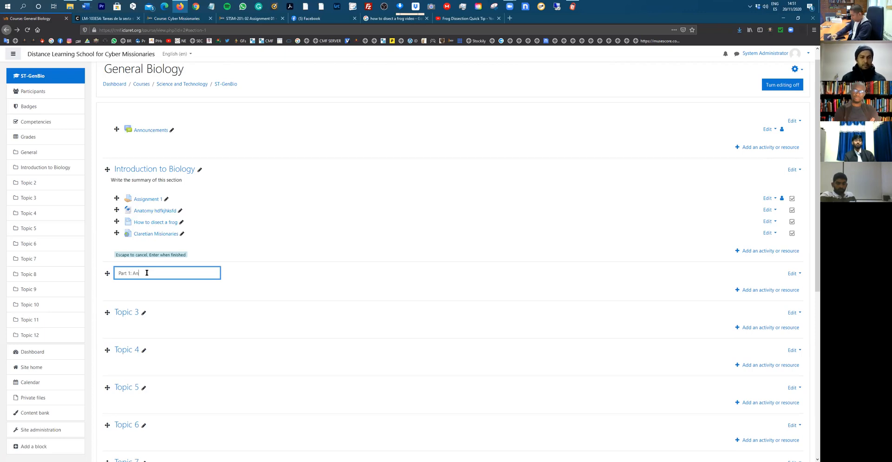
text(imal Kingdom)
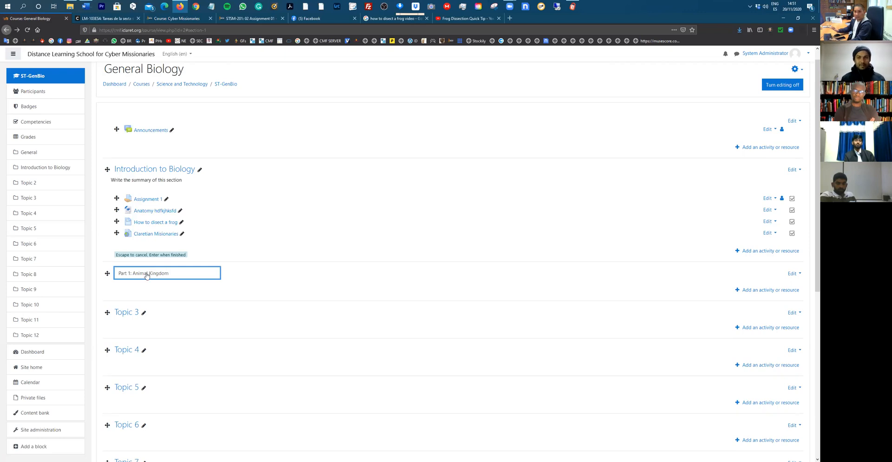
key(Return)
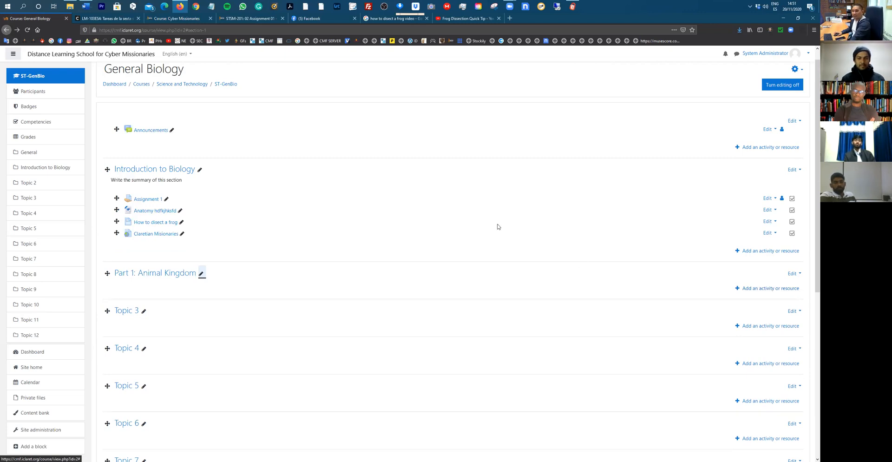
scroll(497, 227, down, 3)
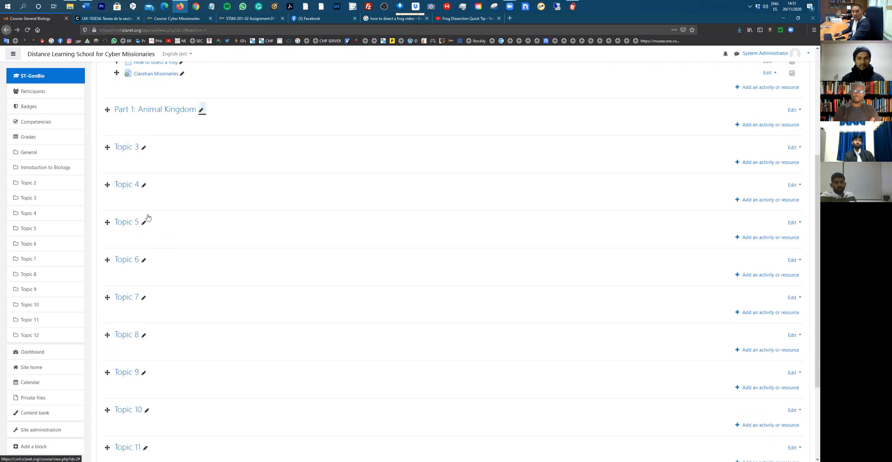
scroll(195, 307, up, 2)
scroll(492, 283, down, 2)
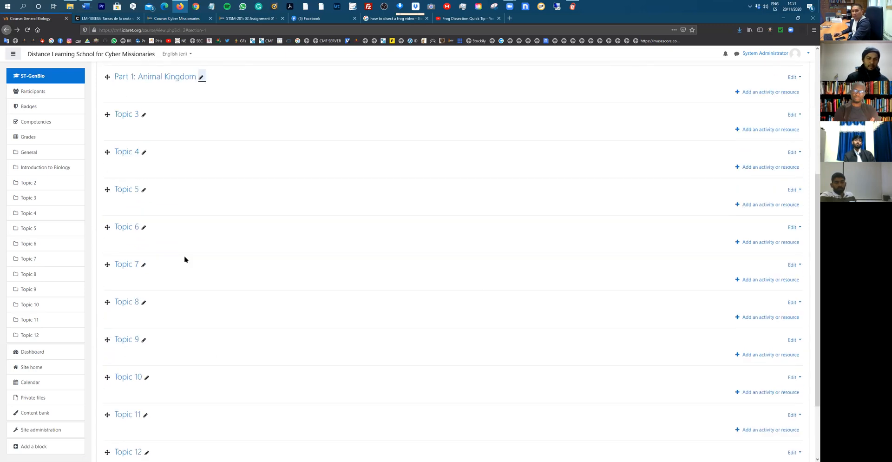
scroll(225, 321, up, 3)
scroll(192, 329, up, 1)
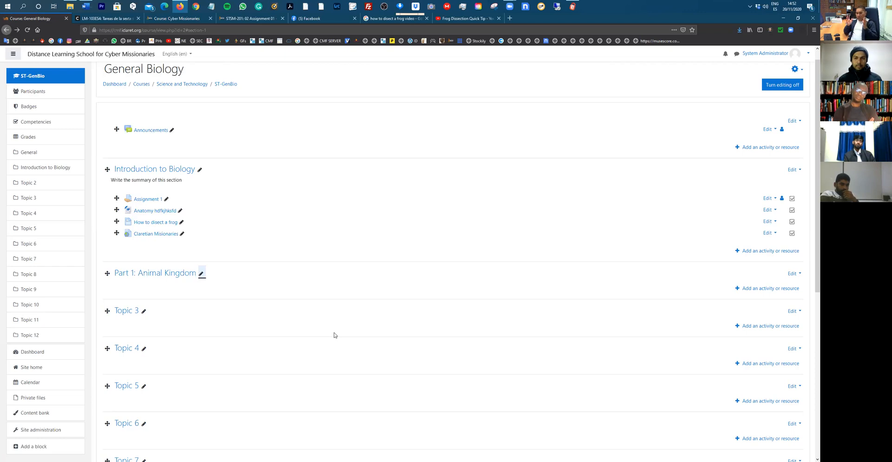
Leave the open grading page for the Interculturalidad y Misión (Canarias) course, look over its weekly section grid and open a course category.
click(181, 20)
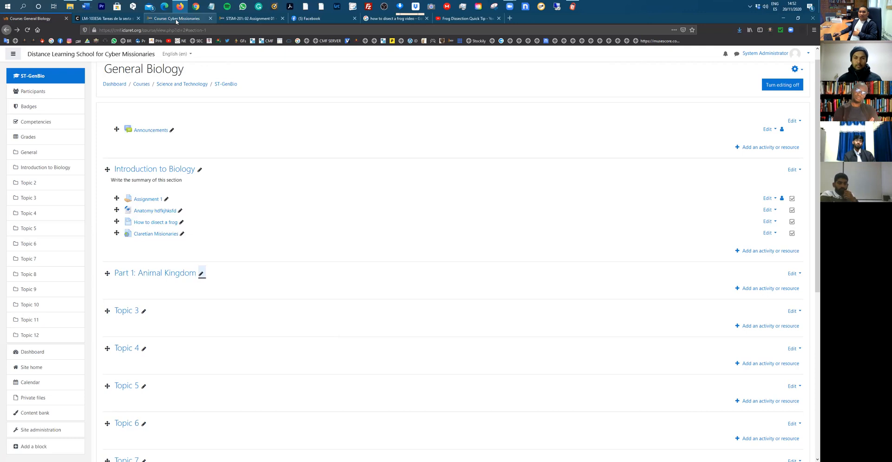
click(106, 19)
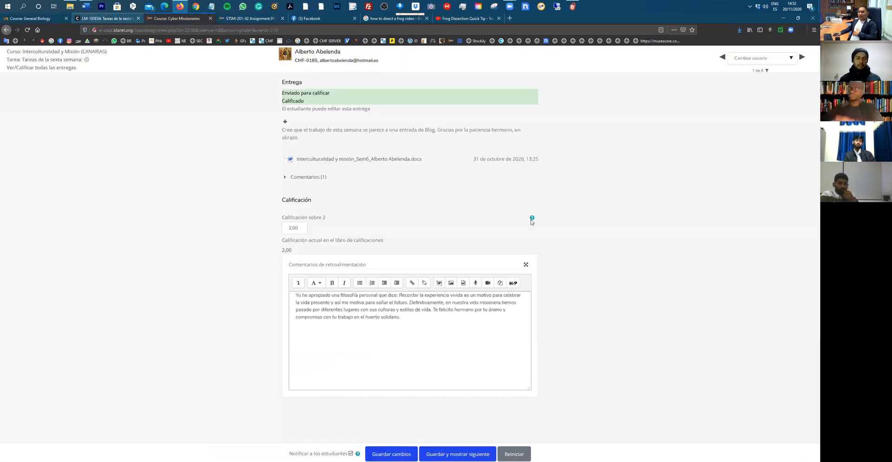
click(37, 52)
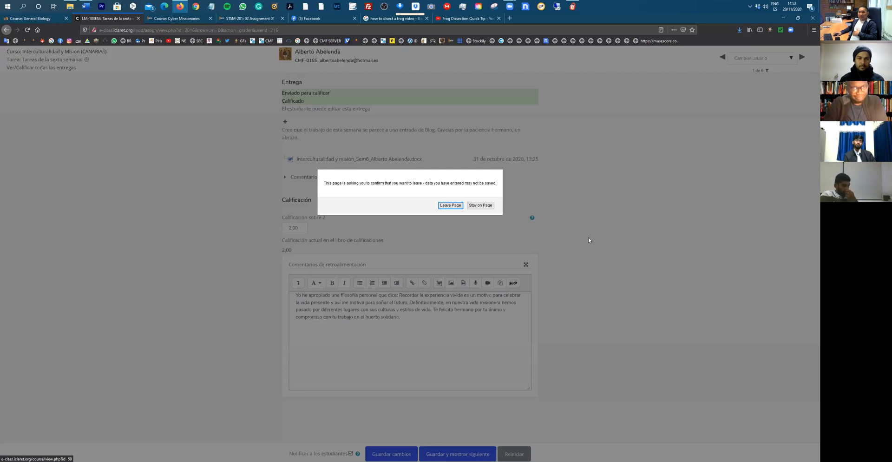
key(Escape)
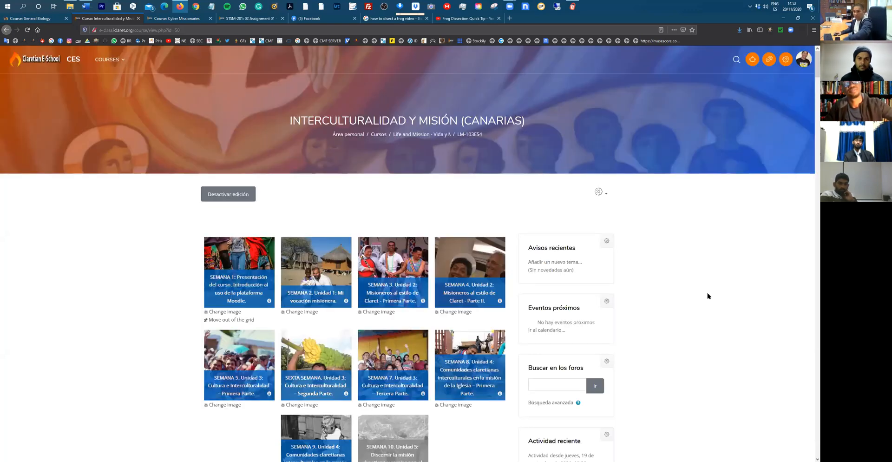
scroll(708, 295, down, 3)
scroll(701, 292, up, 3)
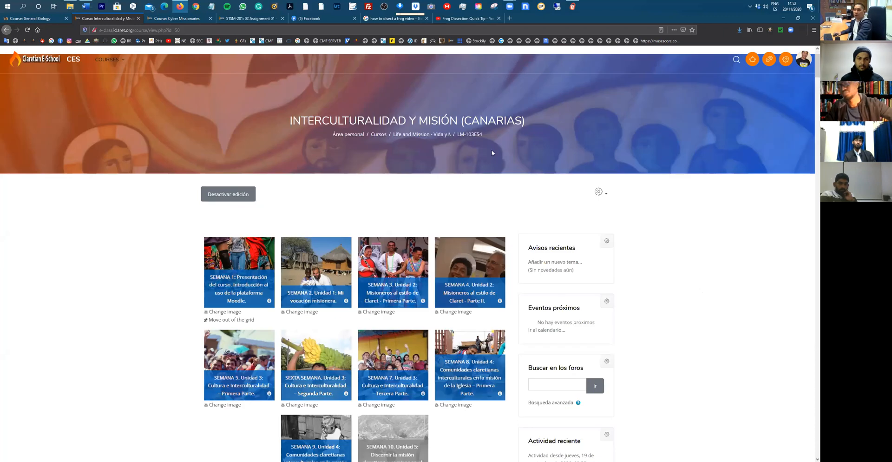
click(147, 64)
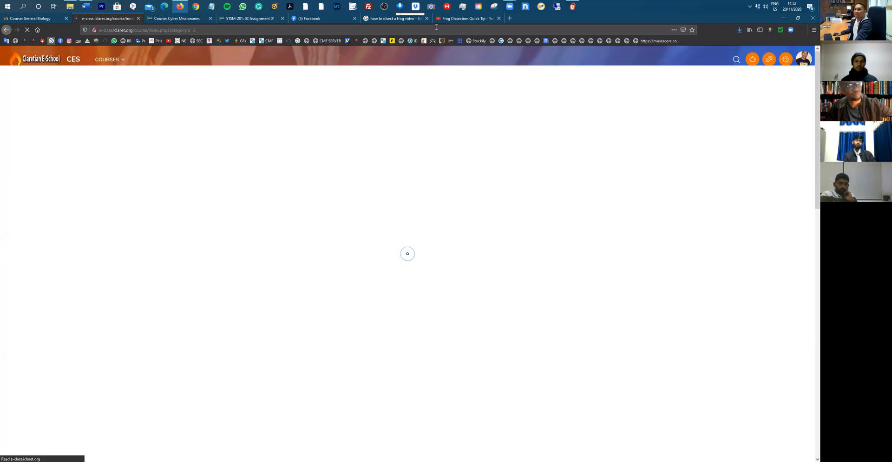
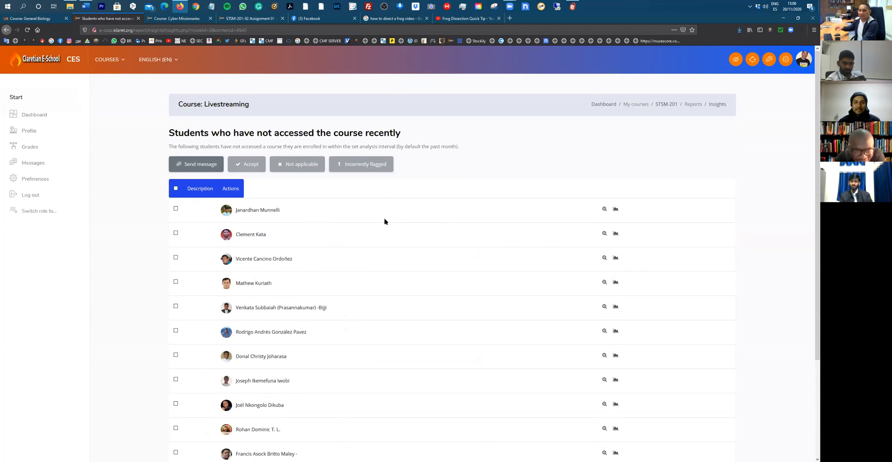
Try messaging the first student on the not-recently-accessed list with "hey", discarding the message and clearing the student's selection.
click(176, 209)
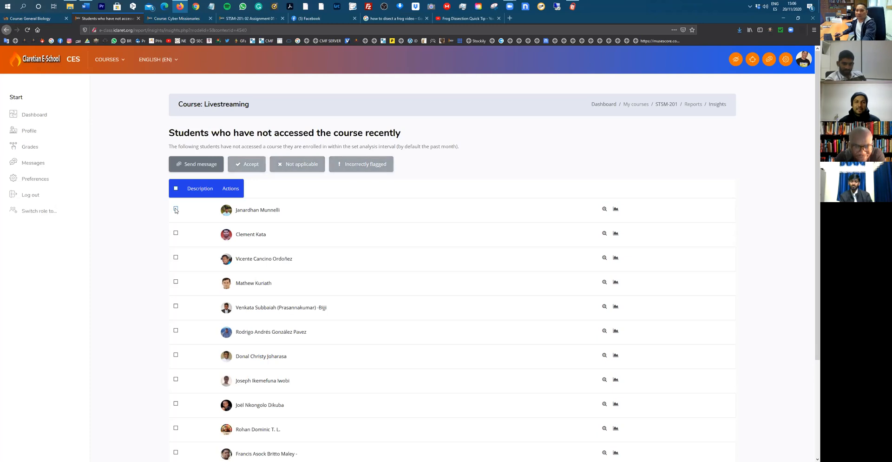
click(193, 165)
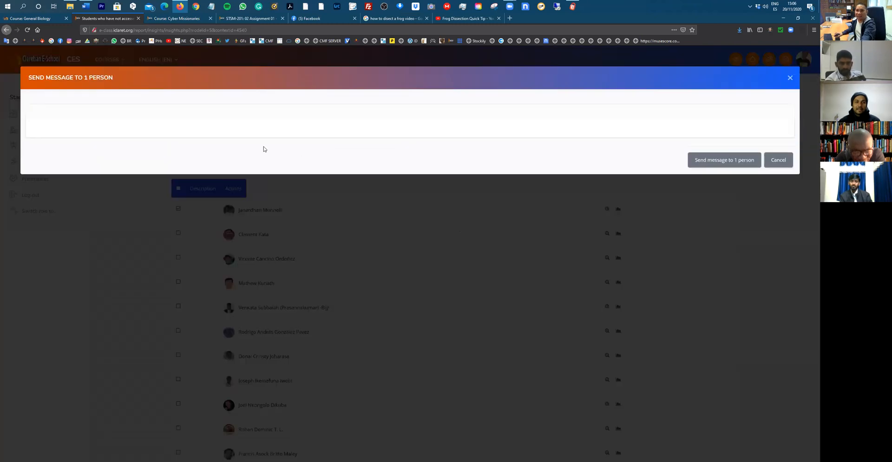
click(230, 118)
text(hey)
key(BackSpace)
key(BackSpace)
key(BackSpace)
click(778, 159)
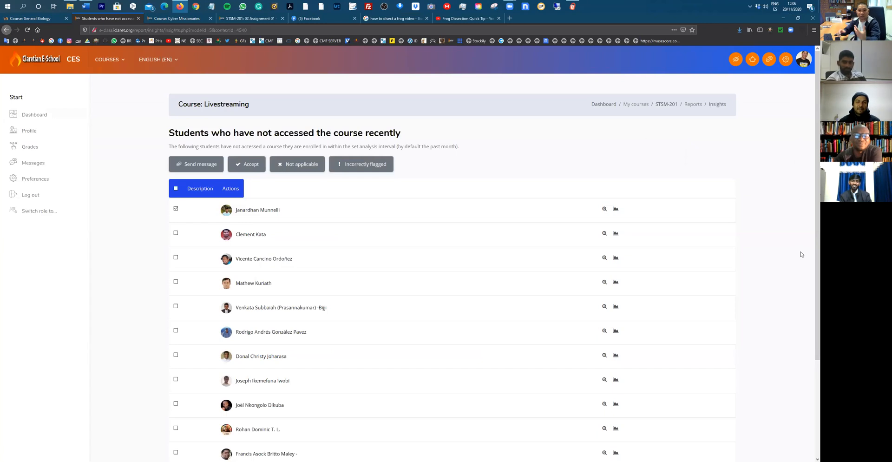
click(176, 209)
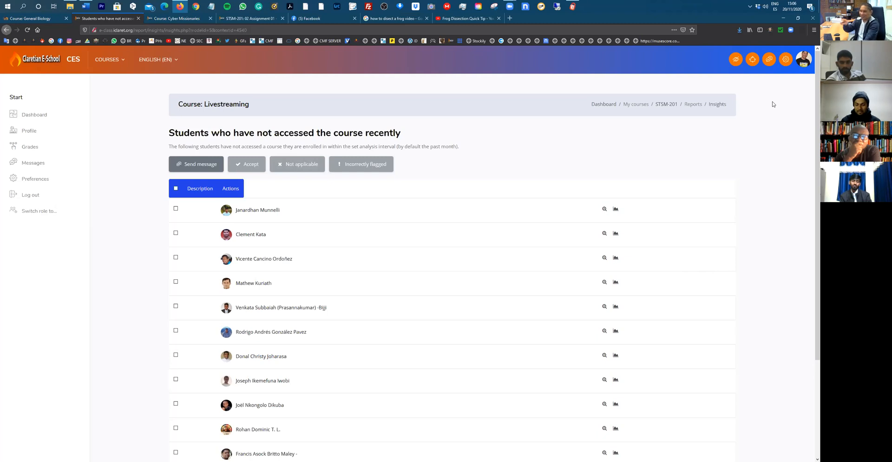
Browse all course categories, enter Science and Technology - Ciencia y Tecnología and open the Video Editing Course.
click(108, 59)
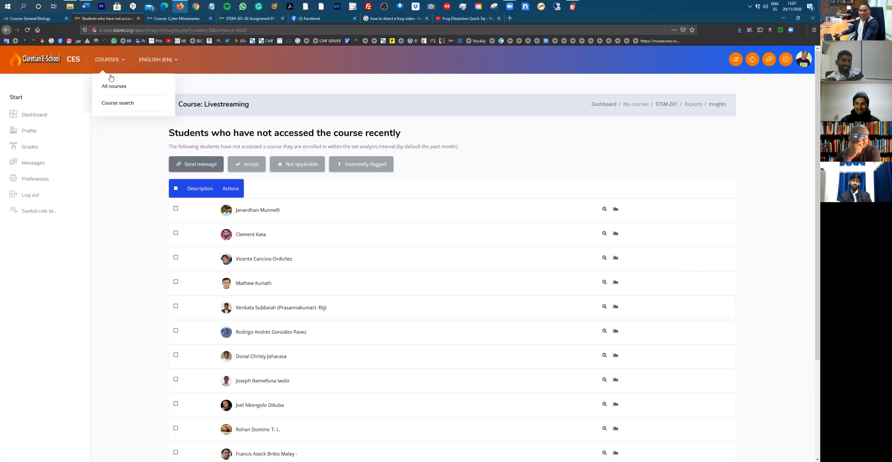
click(113, 85)
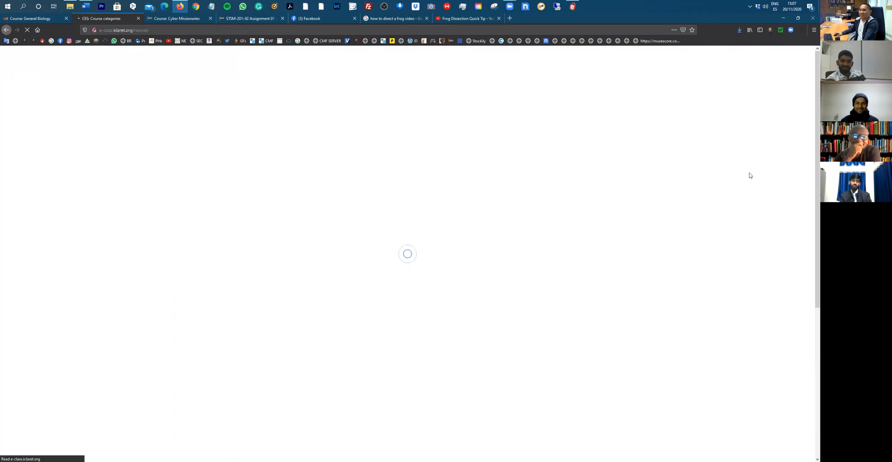
scroll(715, 232, down, 2)
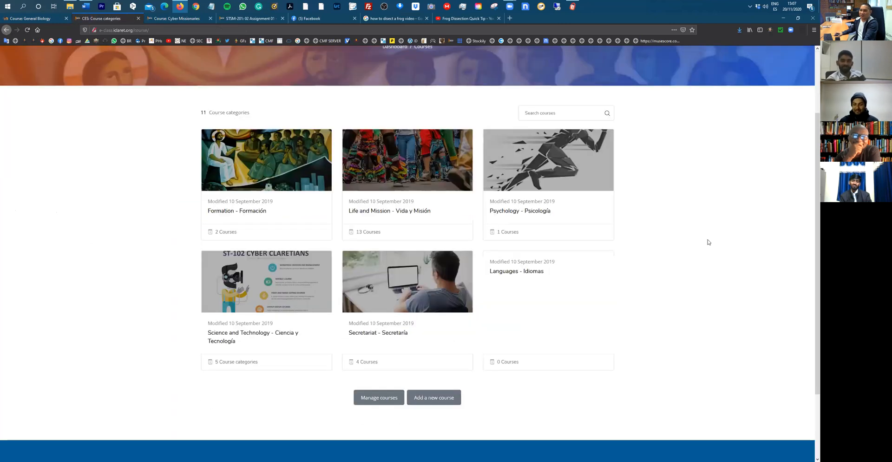
scroll(707, 243, down, 1)
scroll(707, 243, up, 3)
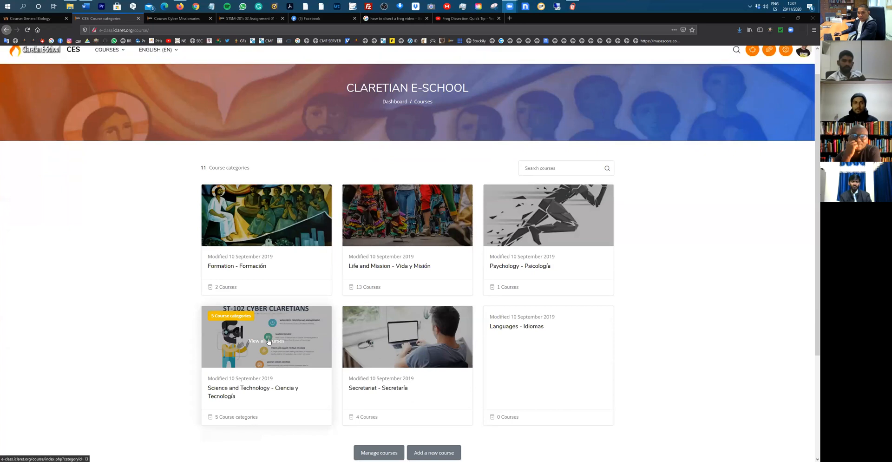
click(268, 341)
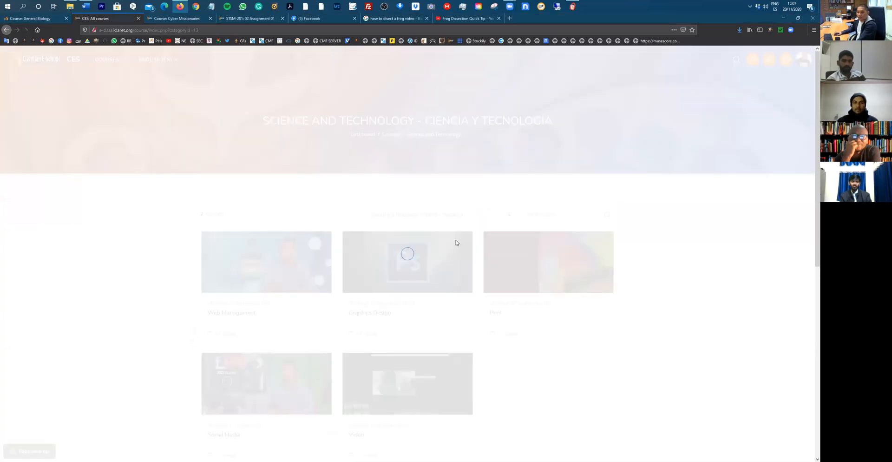
scroll(411, 259, down, 3)
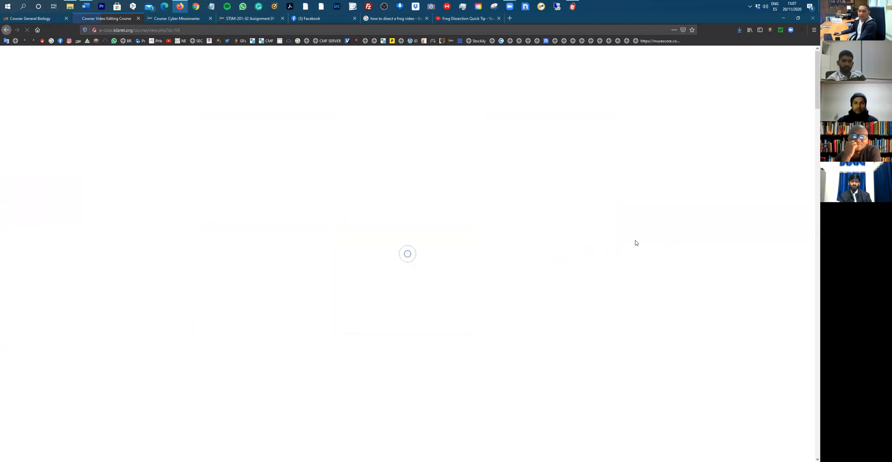
Look through the Video Editing Course's grid of section tiles and open the Shotcut section.
scroll(677, 244, down, 4)
scroll(676, 244, down, 2)
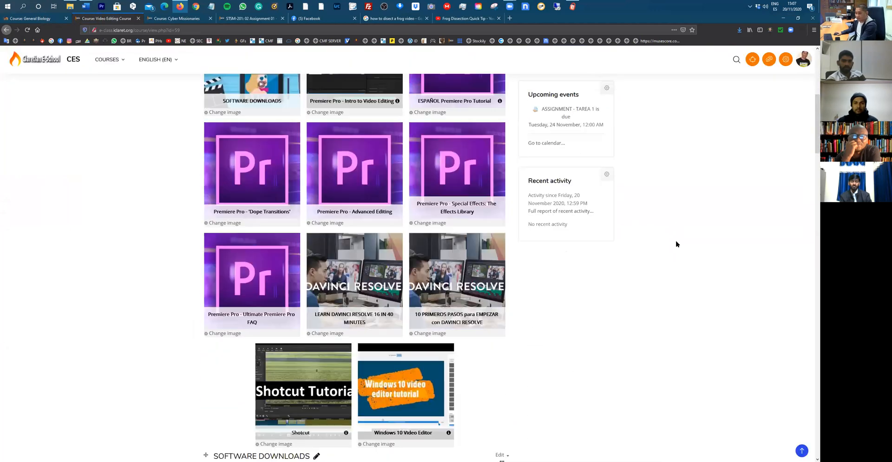
scroll(675, 244, down, 1)
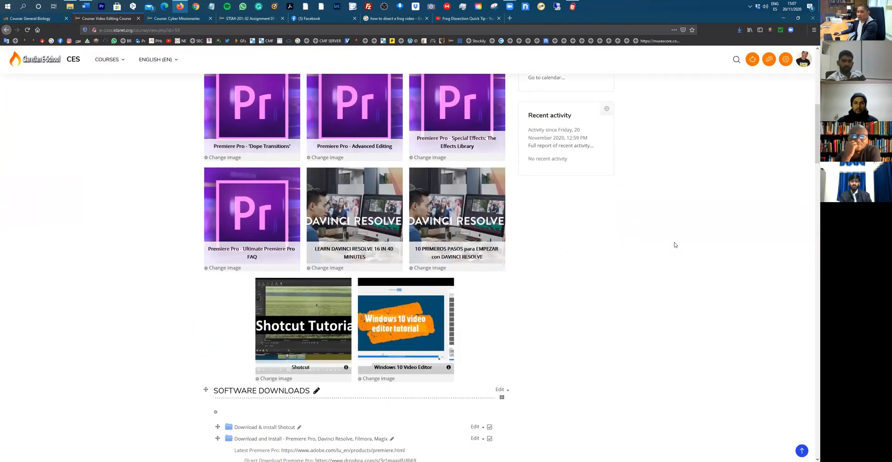
scroll(664, 249, down, 1)
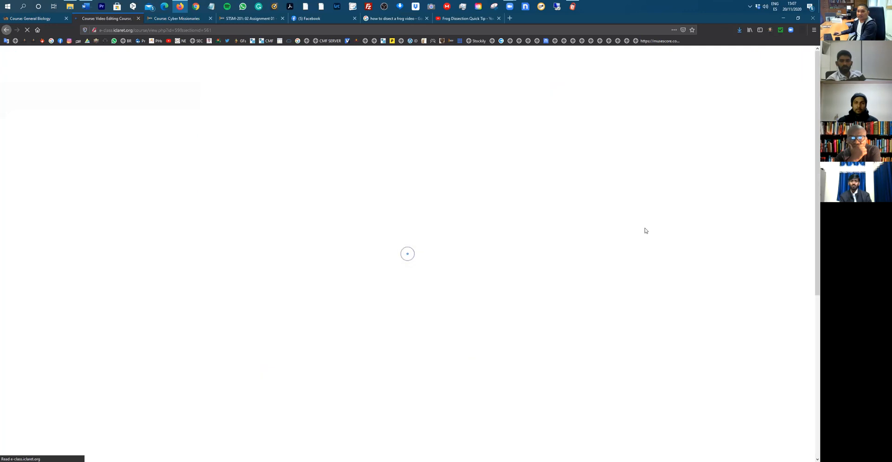
Review the Shotcut section's activities and the following Windows 10 Video Editor section, and return to the course grid.
scroll(694, 207, down, 4)
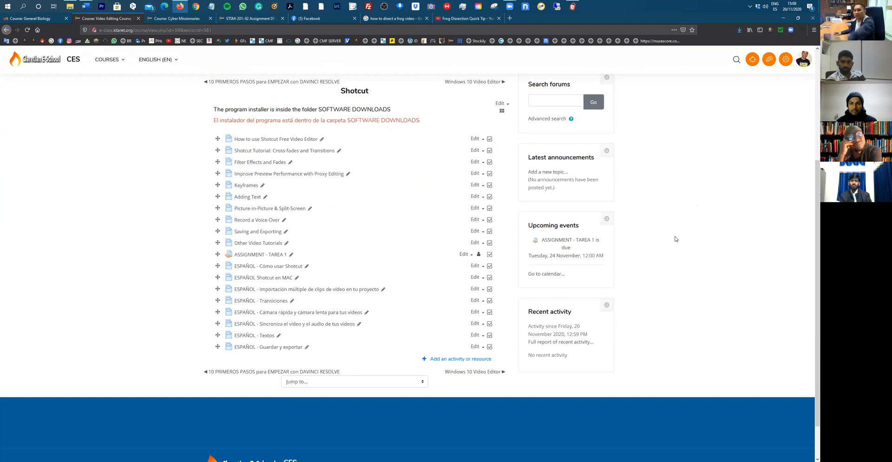
scroll(676, 241, down, 2)
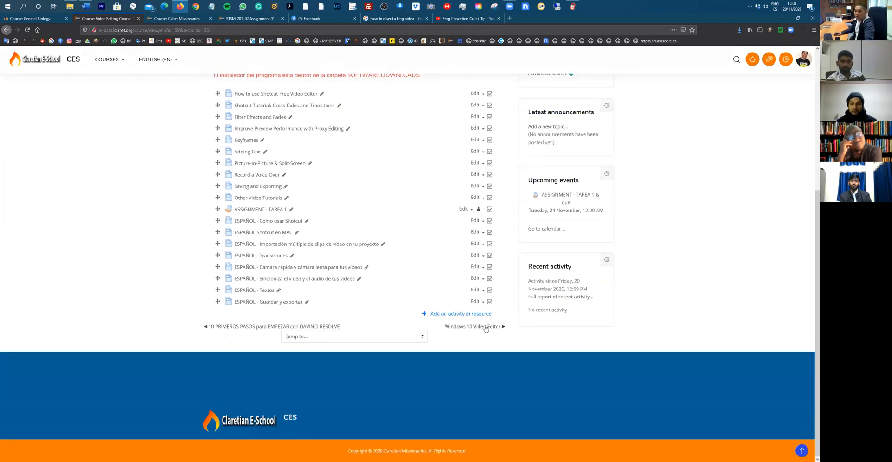
click(486, 326)
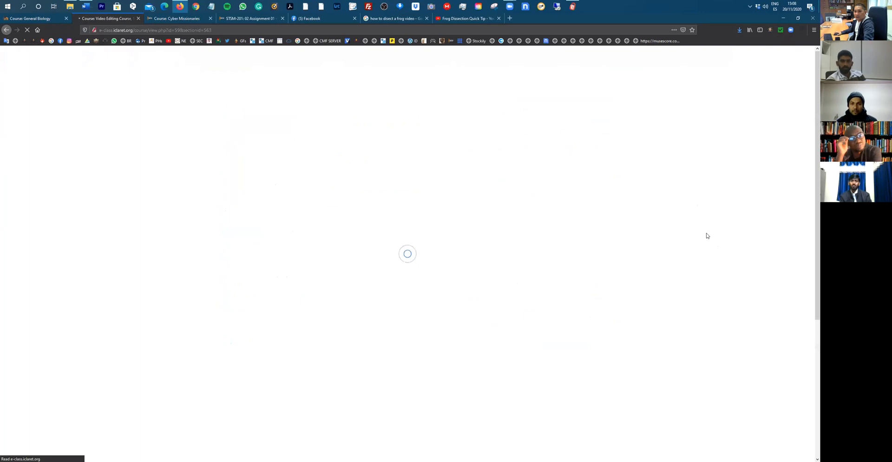
scroll(707, 234, down, 3)
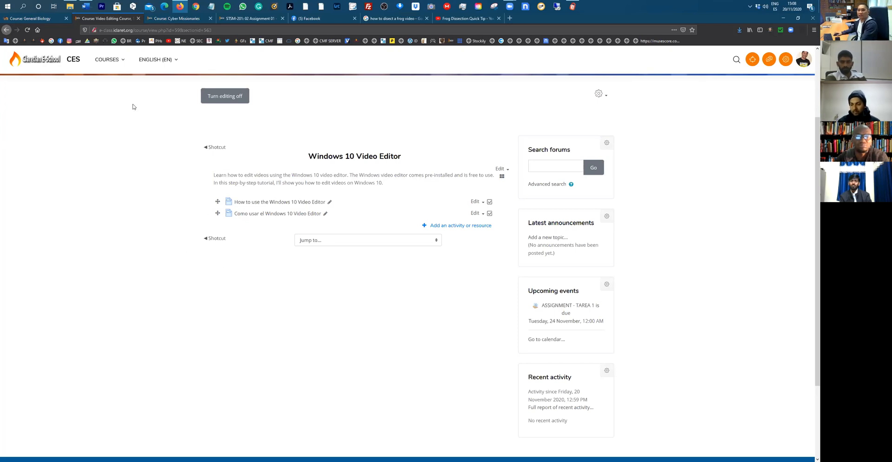
scroll(203, 226, up, 3)
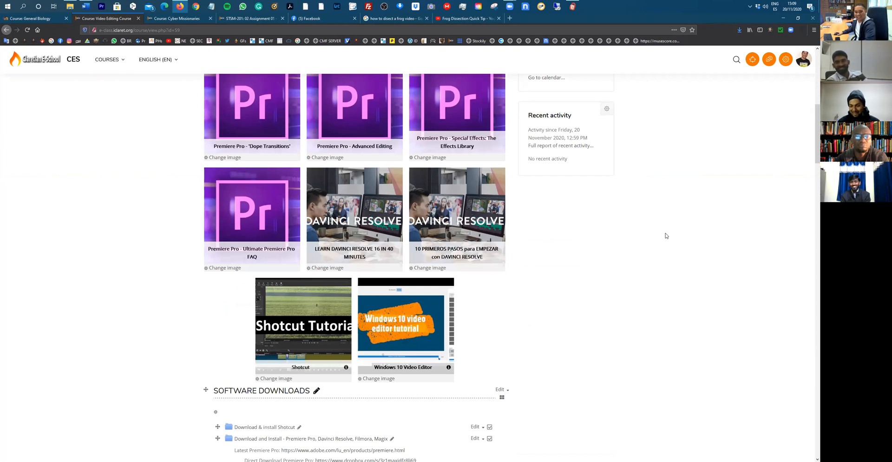
Open the SOFTWARE DOWNLOADS section from the course grid, view its Download & install Shotcut folder and return to the course page.
scroll(661, 250, down, 1)
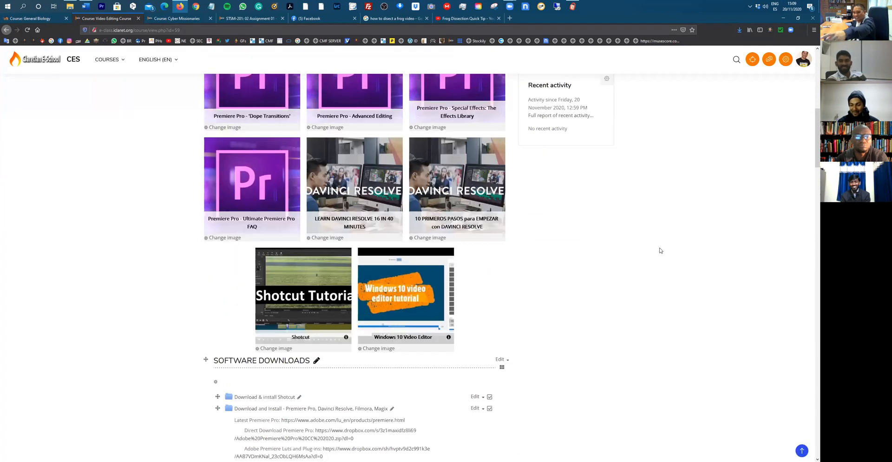
scroll(662, 251, up, 3)
scroll(663, 252, up, 2)
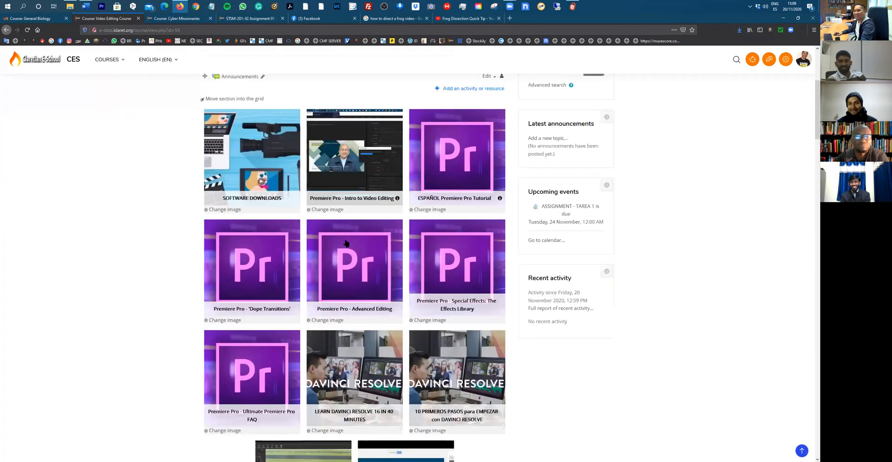
scroll(346, 243, up, 2)
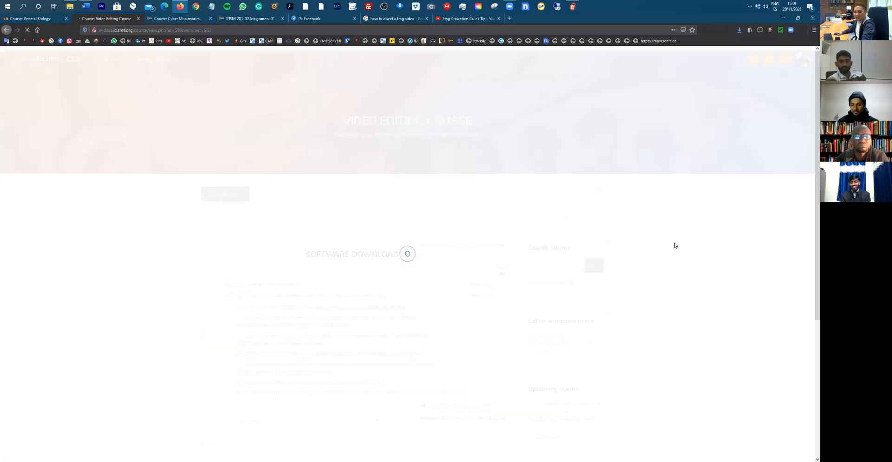
scroll(325, 214, down, 2)
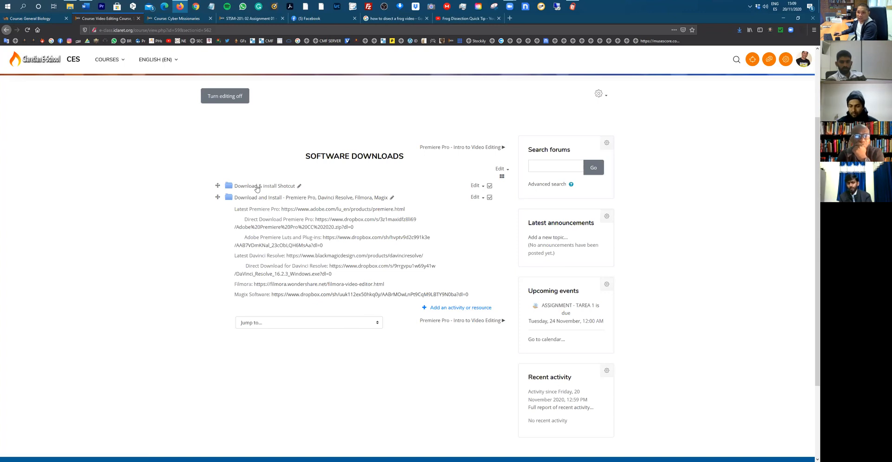
click(353, 191)
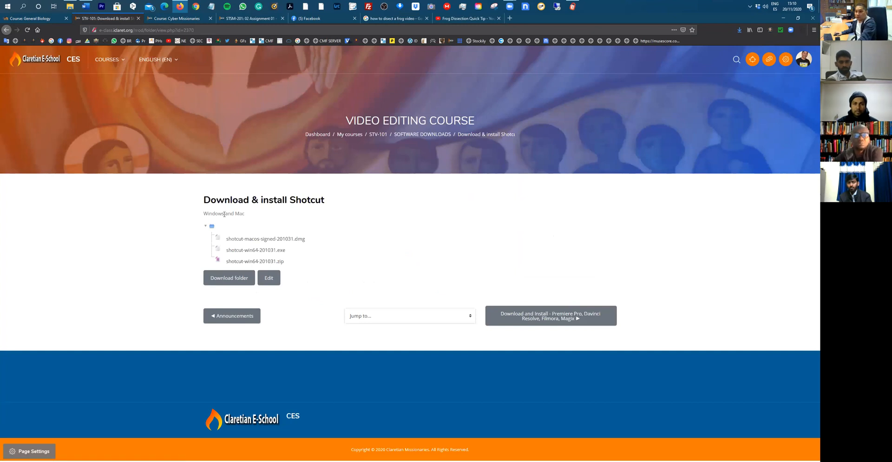
key(alt+Left)
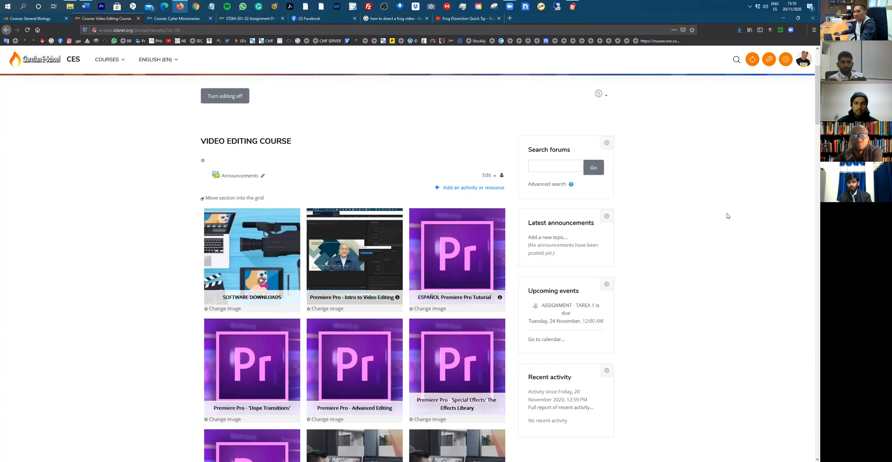
Look over the Video Editing Course page once more and open the Dashboard to review its recently accessed courses and timeline.
scroll(727, 217, down, 4)
scroll(728, 218, up, 2)
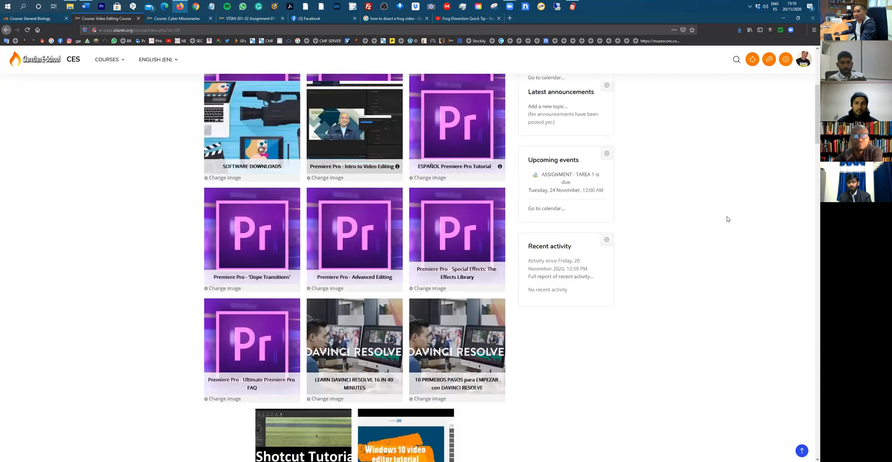
scroll(727, 219, up, 4)
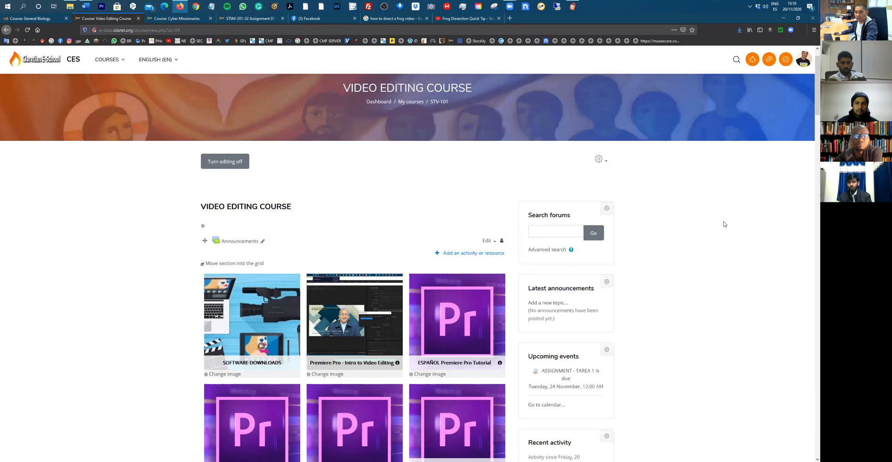
scroll(417, 165, up, 1)
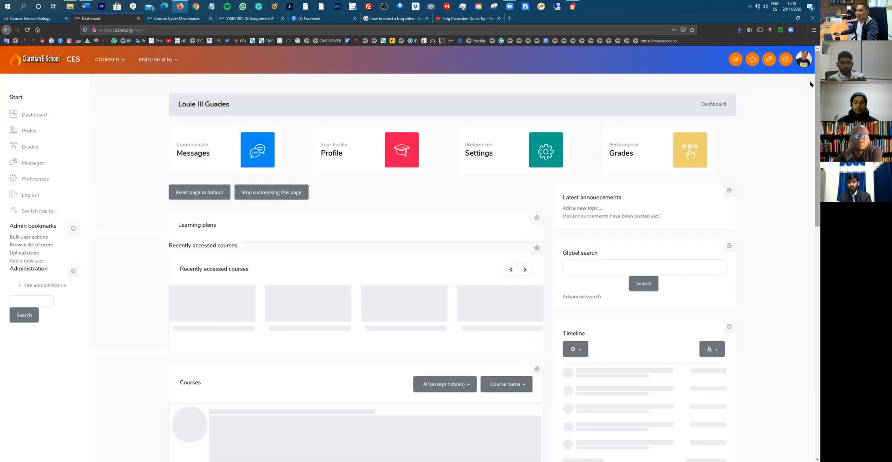
scroll(809, 81, down, 2)
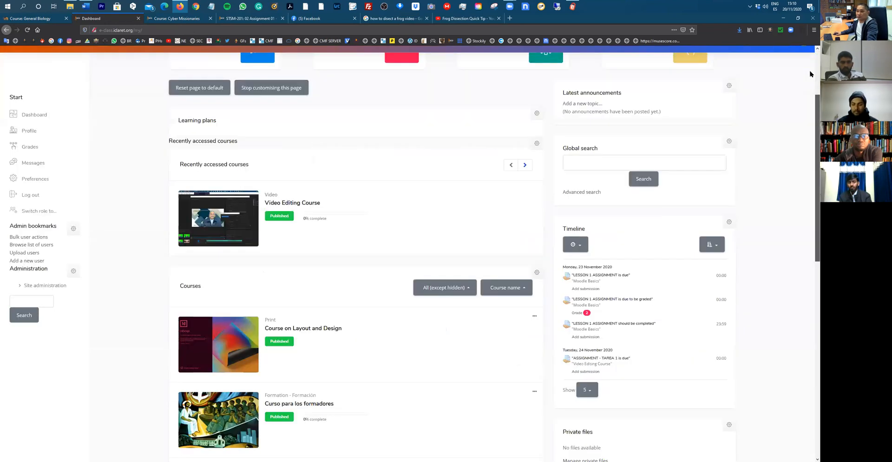
scroll(809, 70, up, 2)
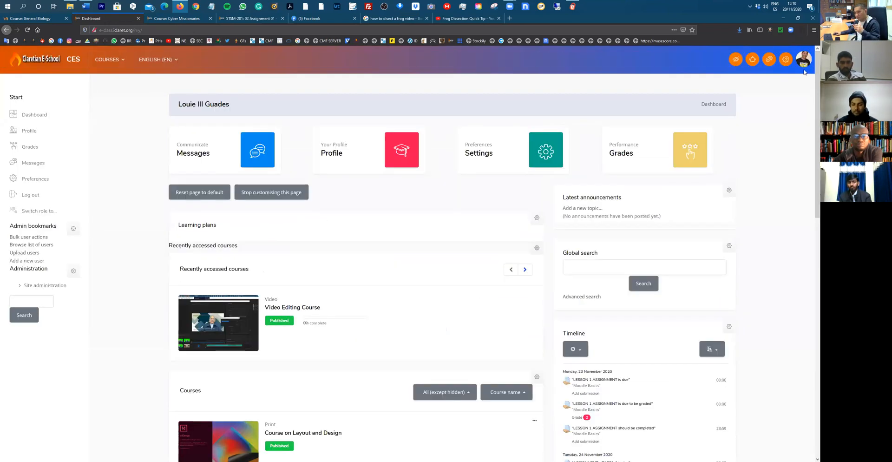